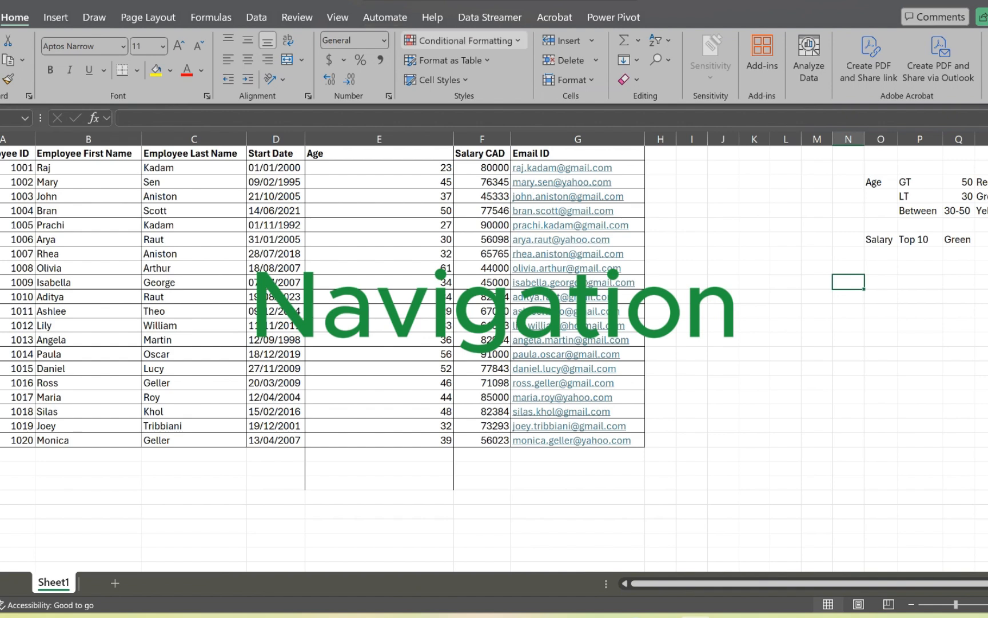
left_click(462, 40)
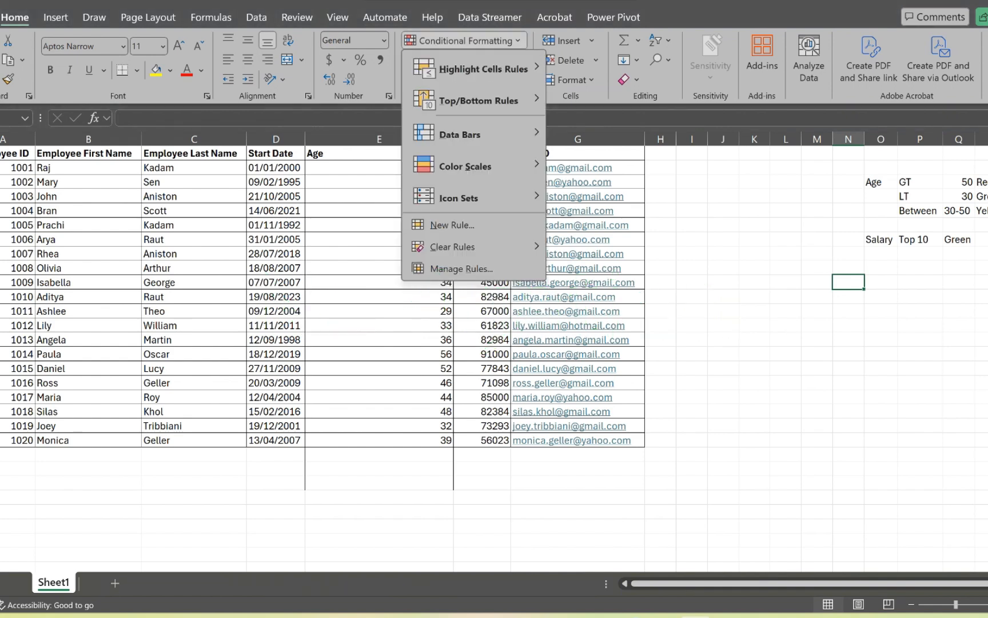
mouse_move(483, 68)
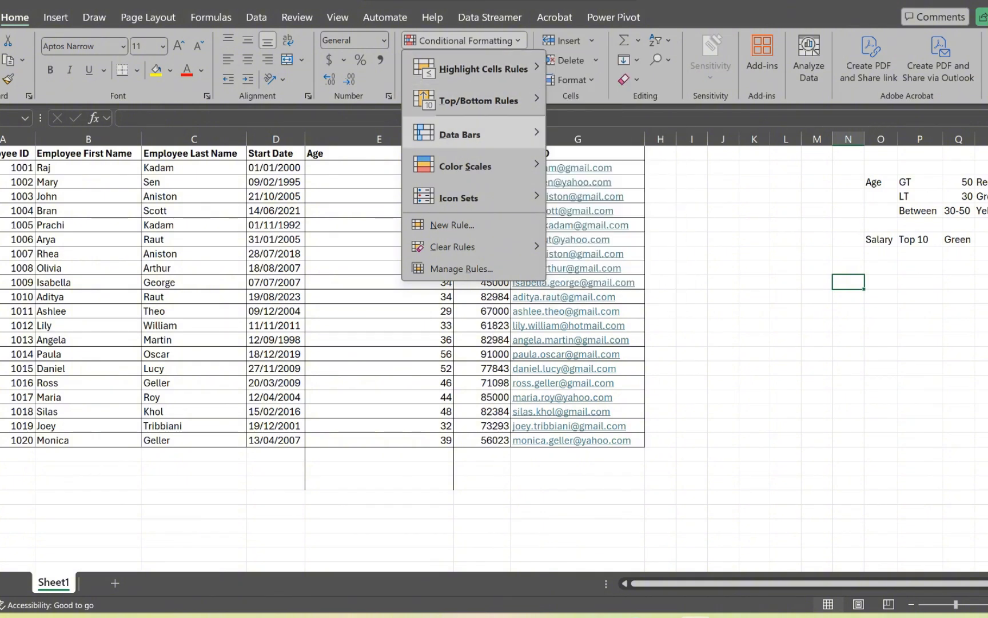
mouse_move(460, 134)
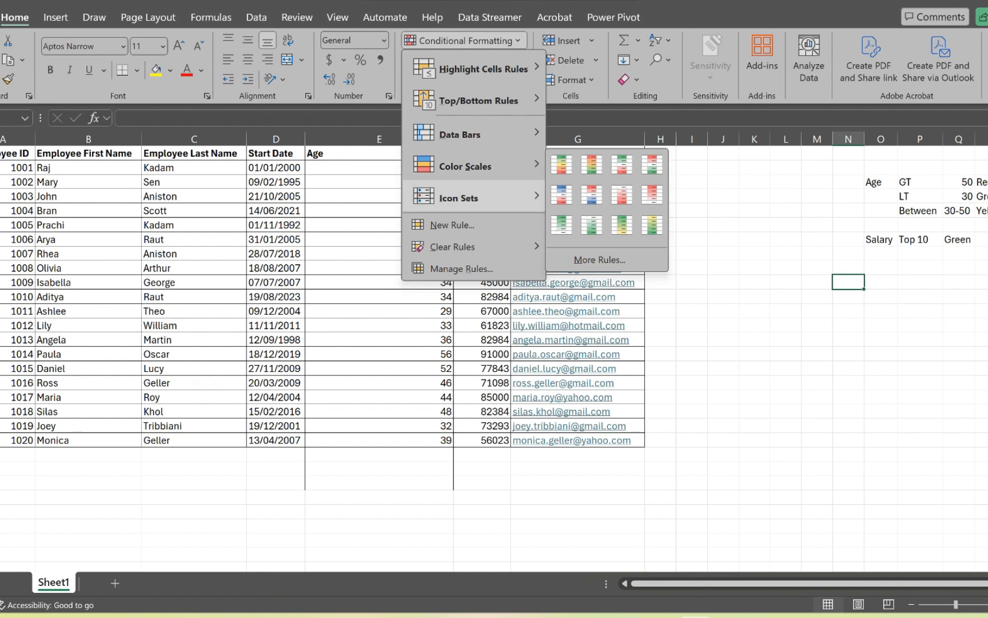
mouse_move(461, 197)
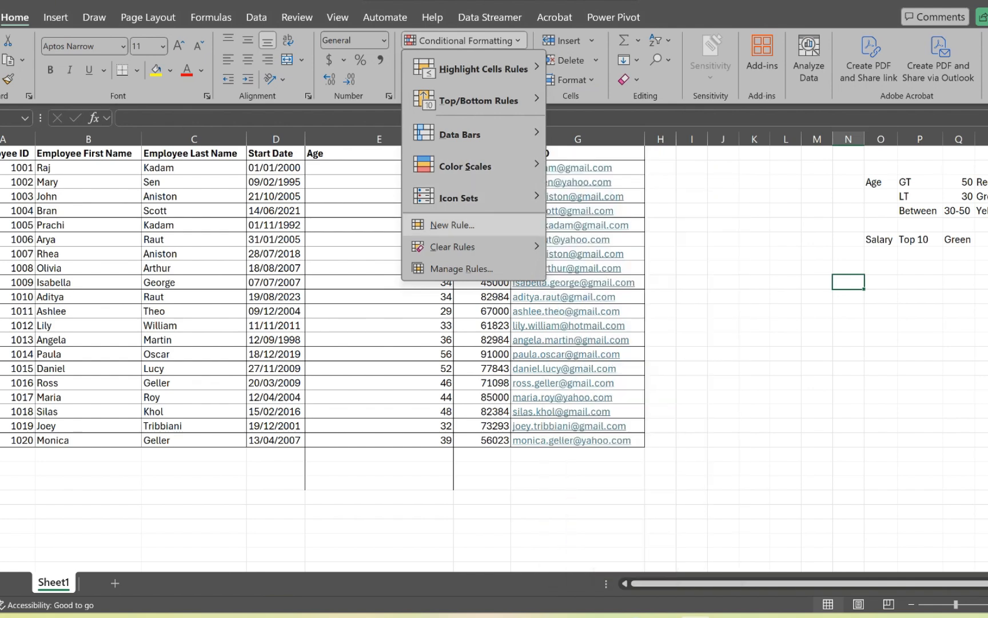
mouse_move(452, 246)
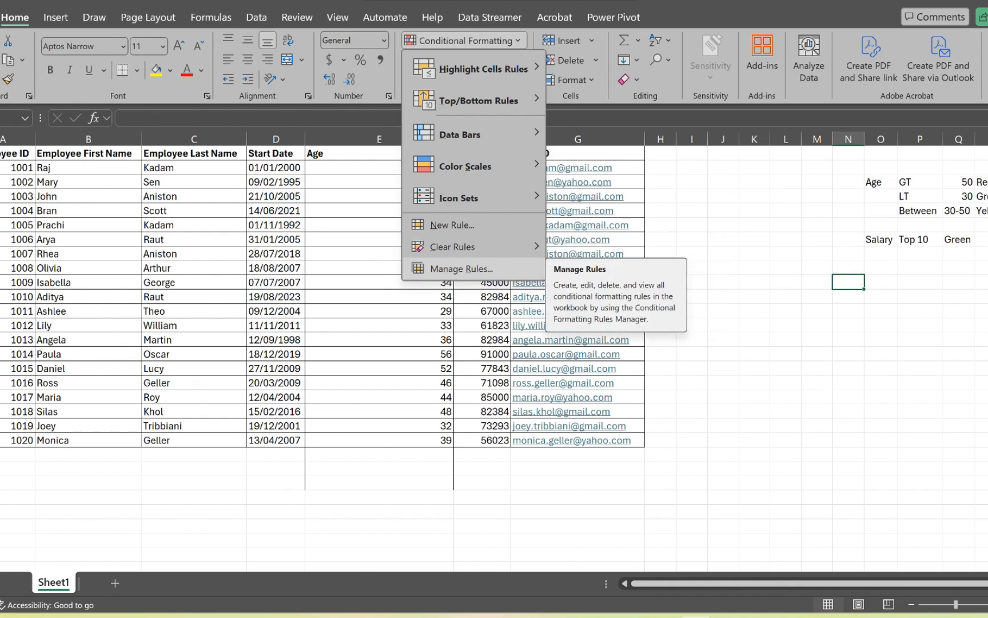
key("Escape")
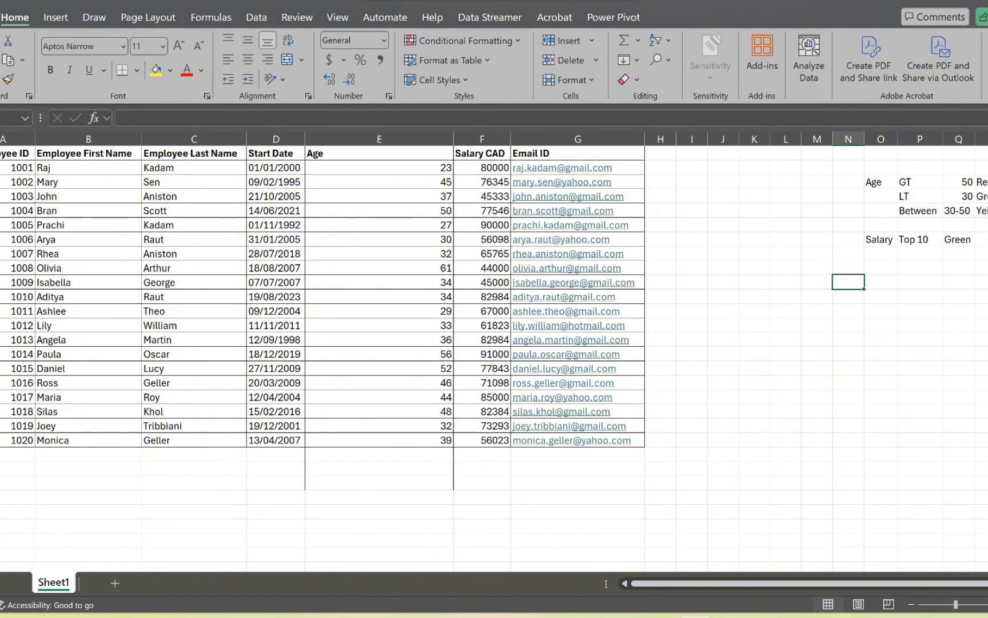
Add a Greater Than rule to the Age column that formats values above 50 with Light Red Fill with Dark Red Text.
left_click(379, 139)
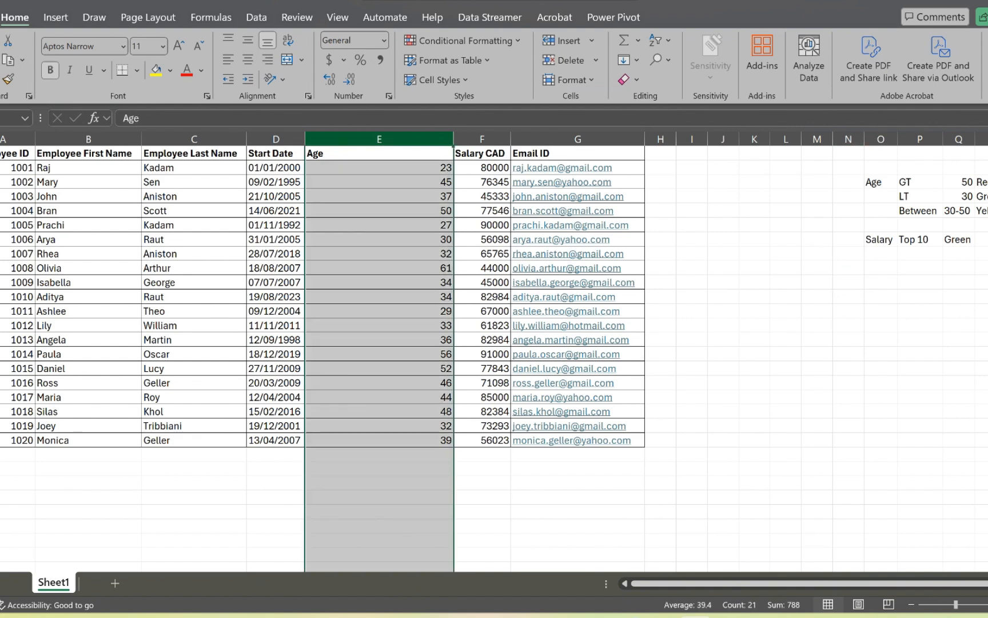
left_click(463, 41)
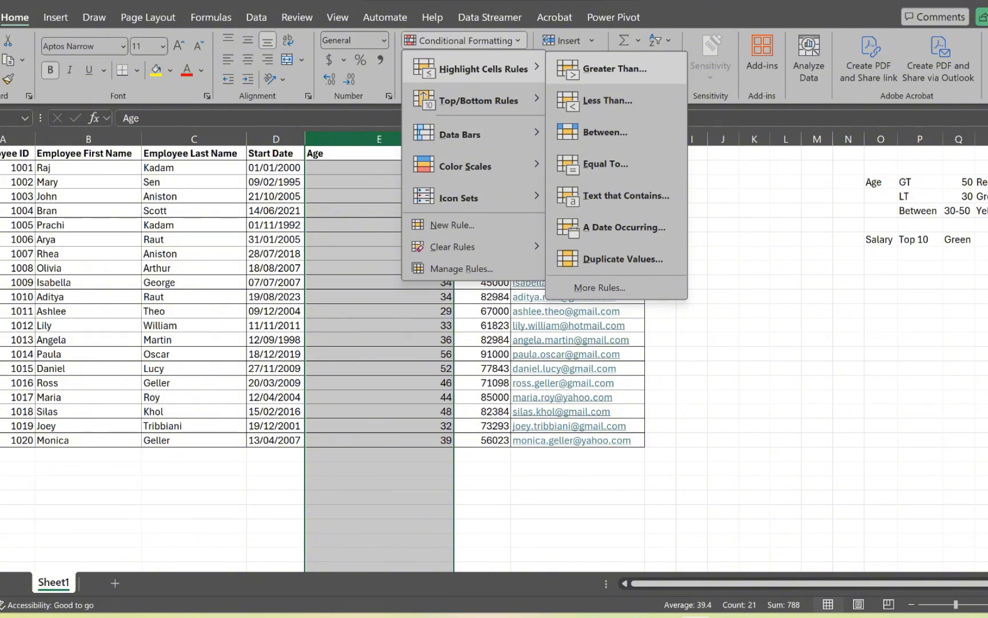
left_click(615, 69)
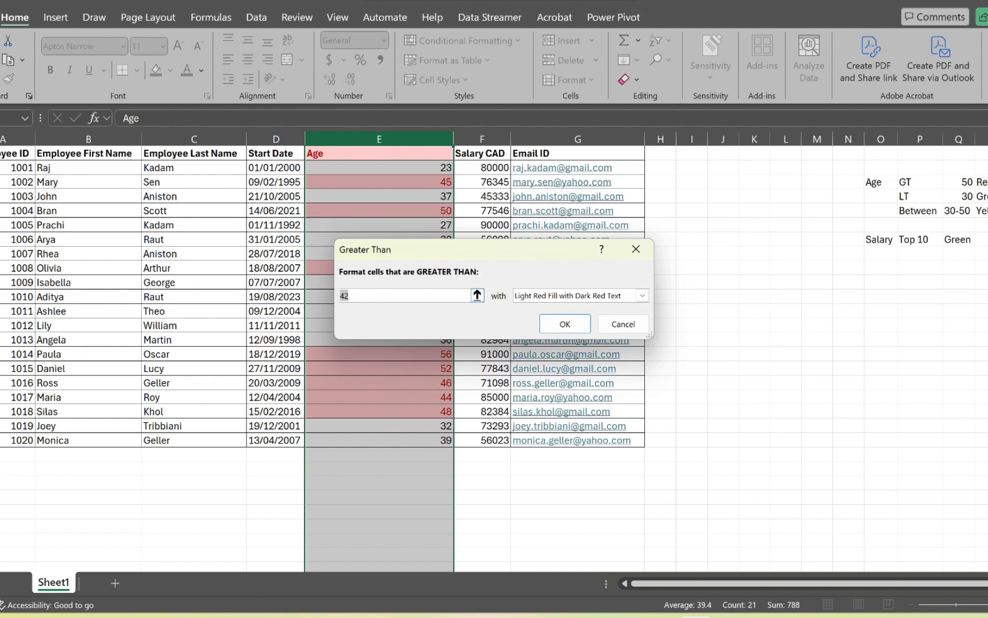
left_click(350, 295)
key("BackSpace")
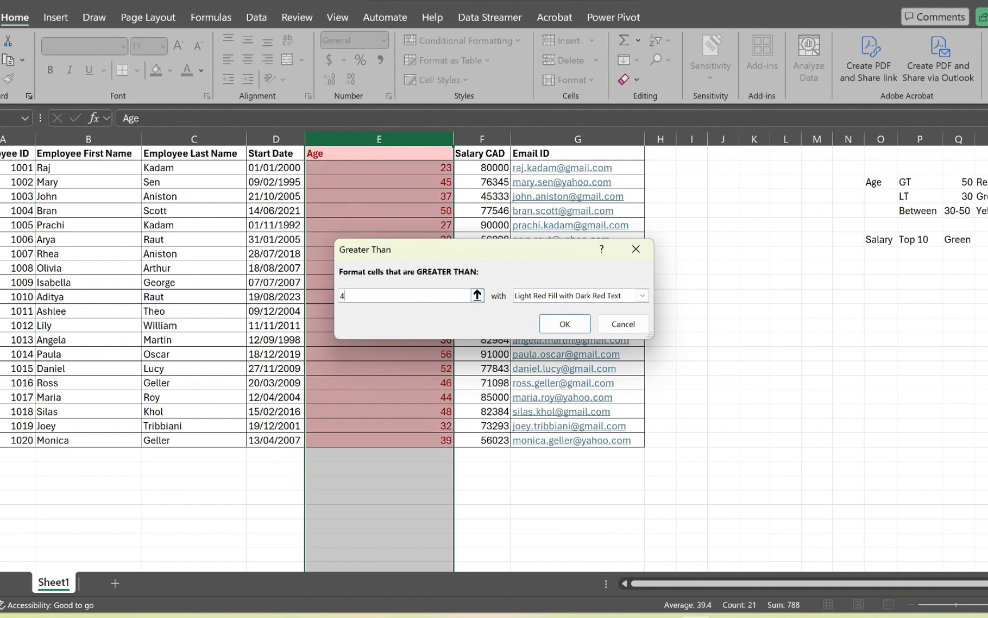
key("BackSpace")
type("50")
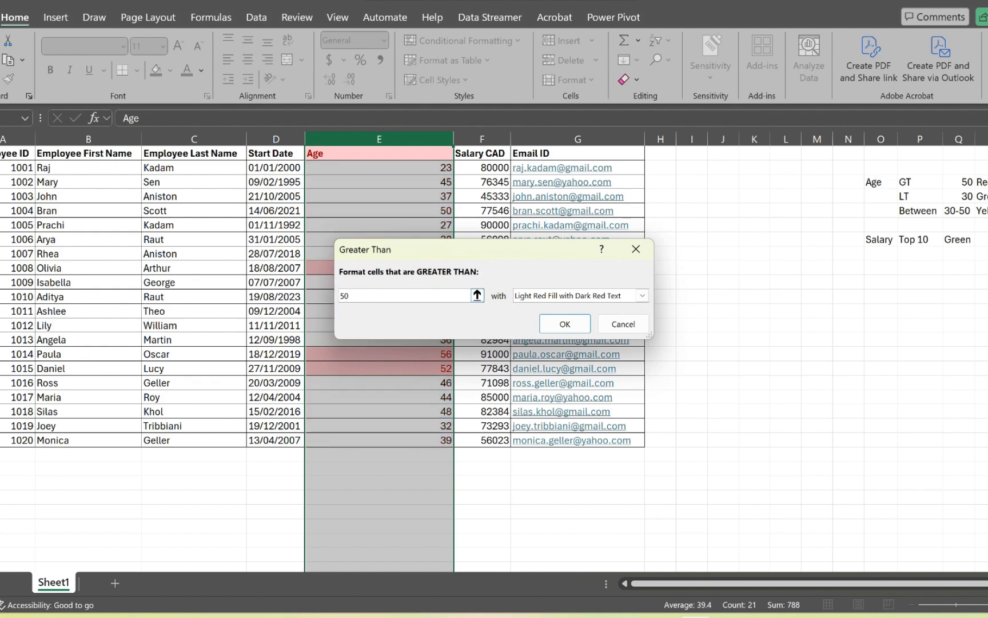
left_click(642, 295)
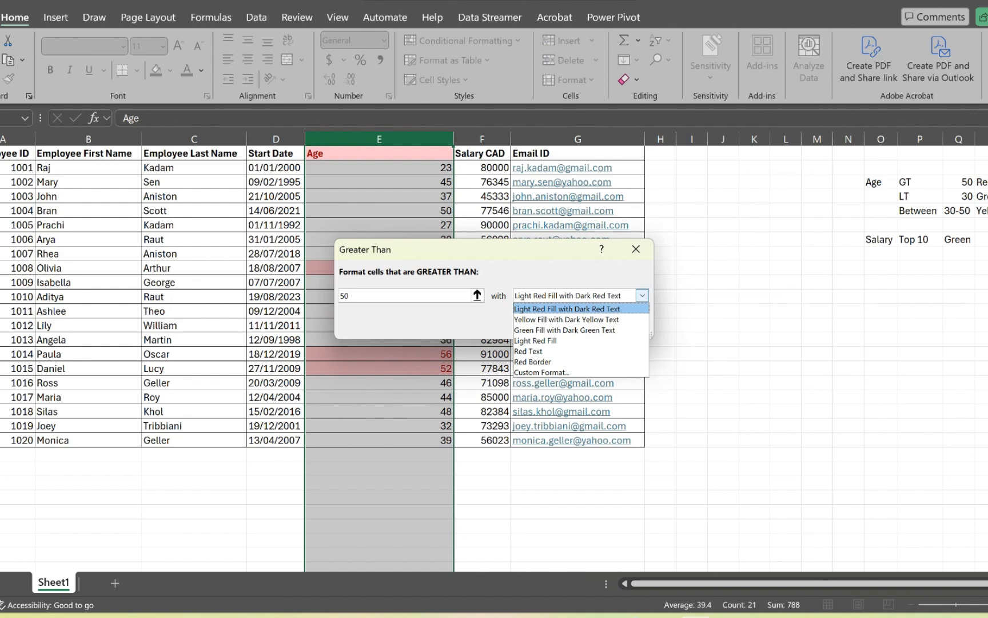
left_click(567, 309)
left_click(564, 324)
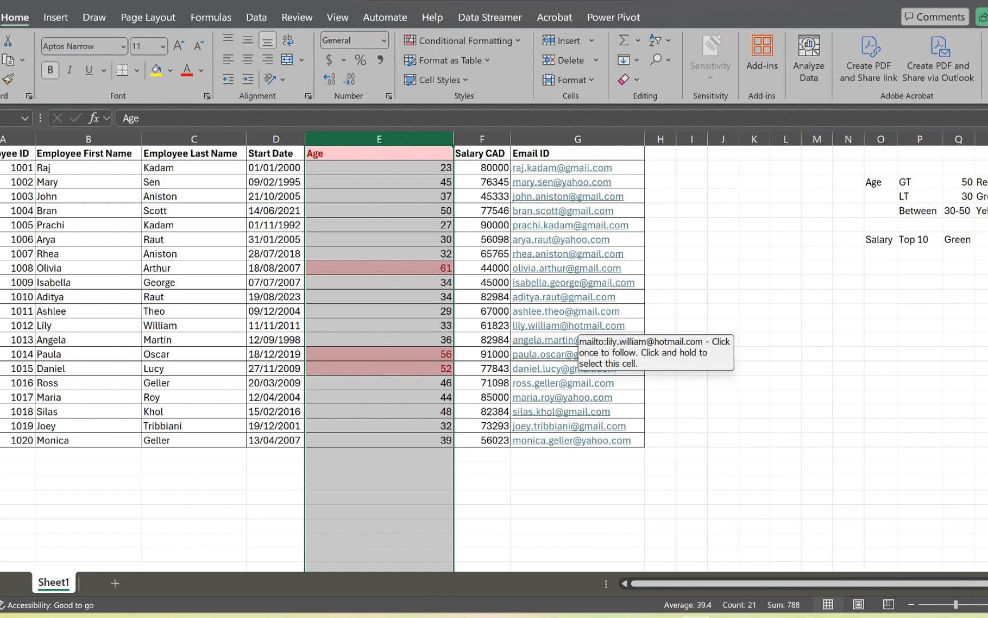
Add a Less Than rule to the Age column that formats values below 30 with Green Fill with Dark Green Text.
left_click(463, 40)
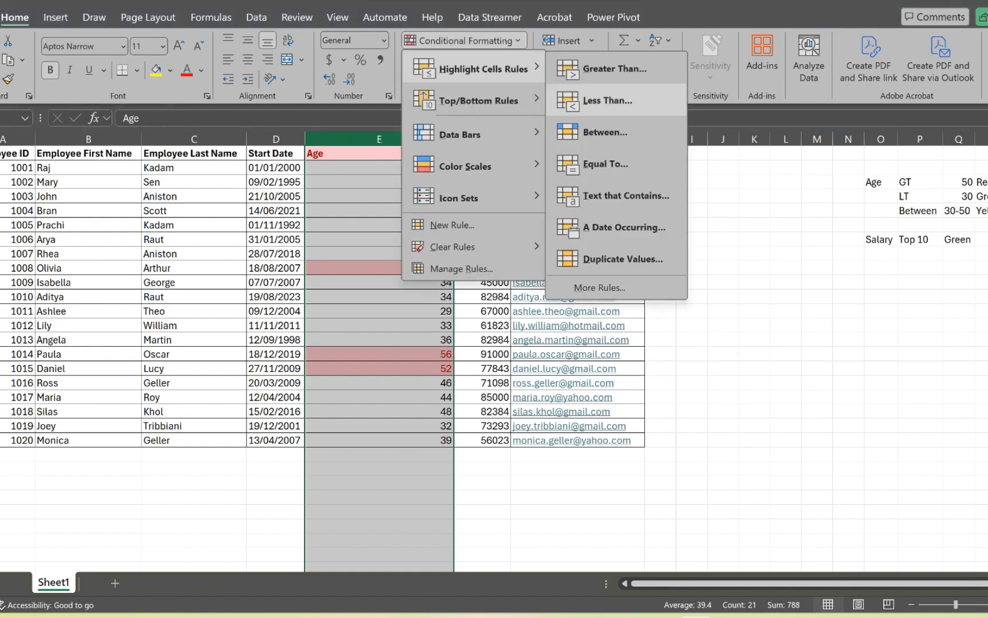
left_click(608, 100)
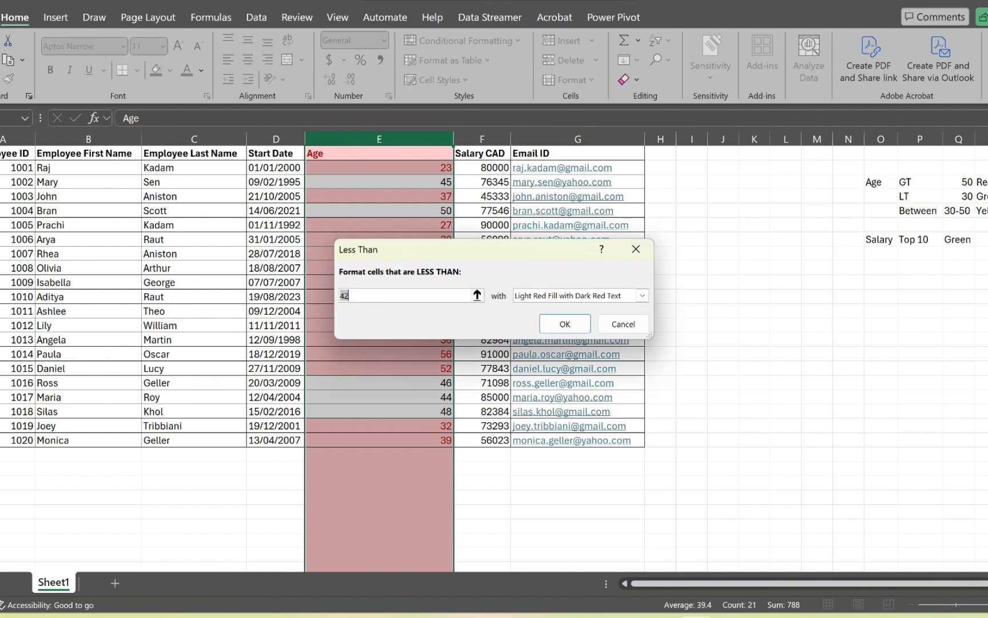
type("30")
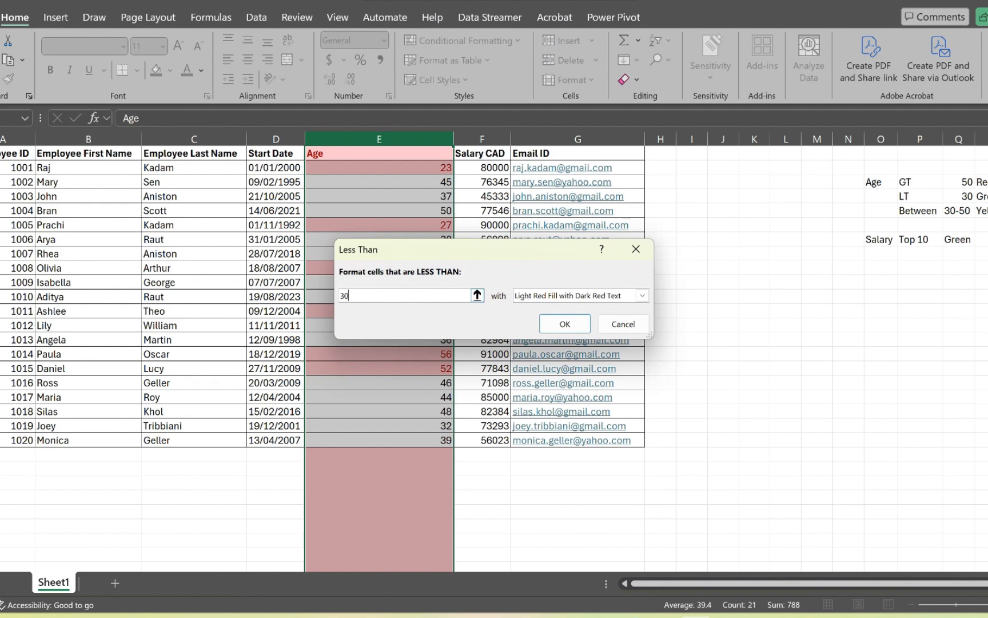
left_click(643, 295)
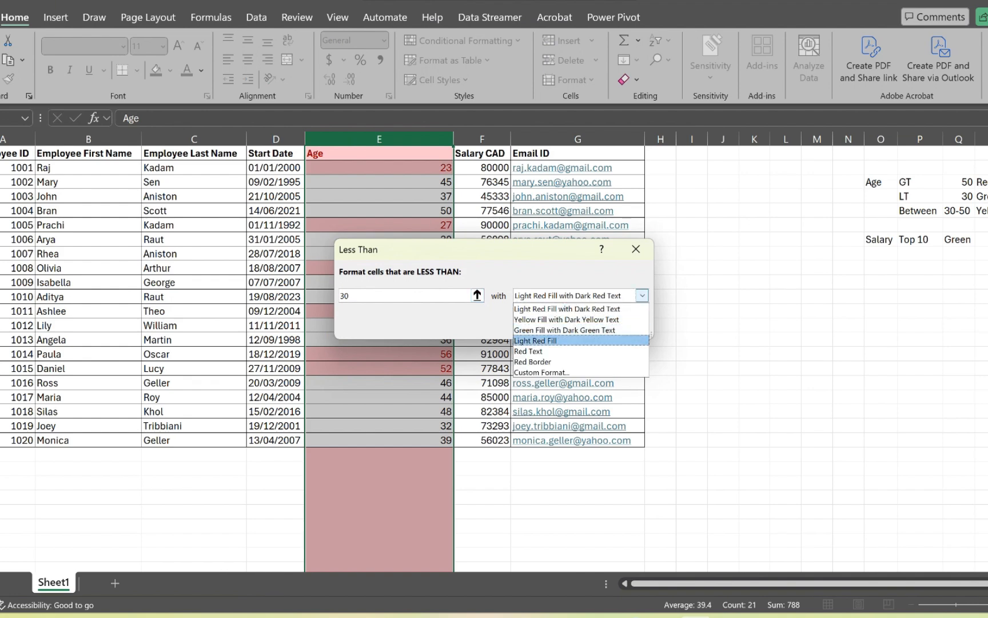
left_click(564, 330)
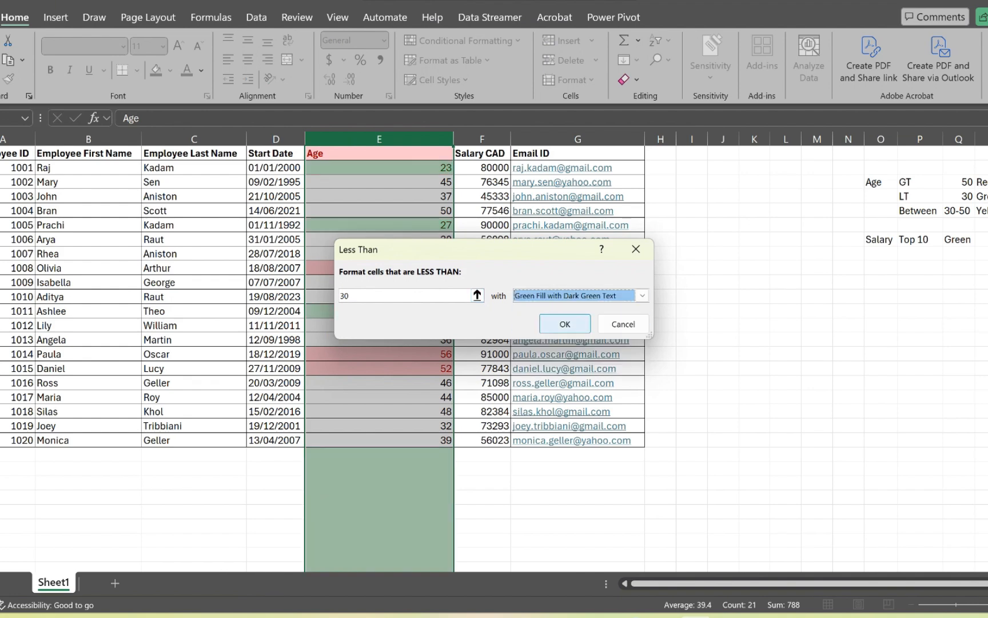
left_click(565, 323)
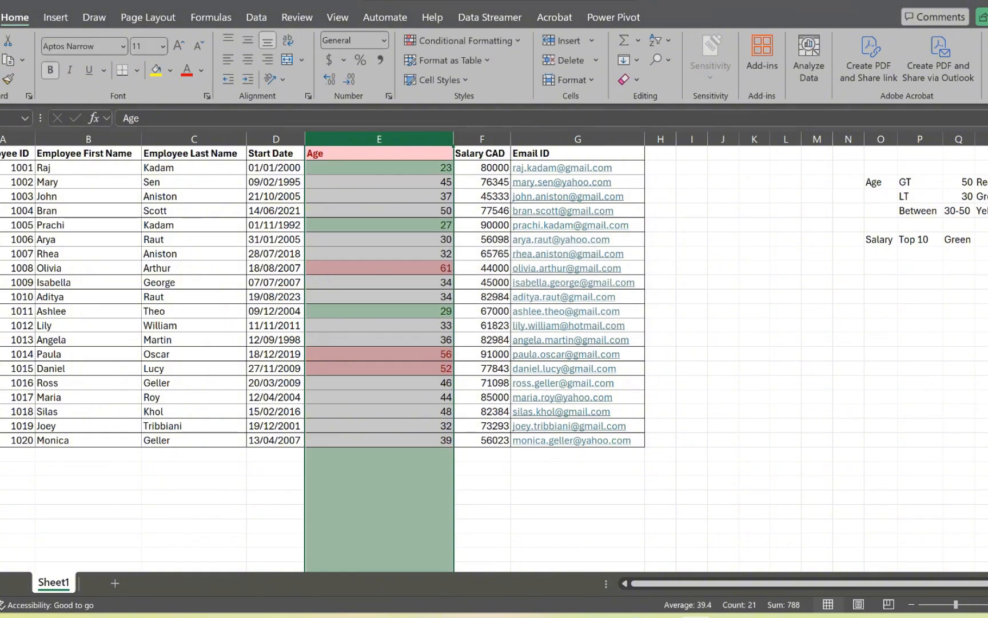
Add a Between rule to the Age column that formats values from 30 to 50 with Yellow Fill with Dark Yellow Text.
left_click(463, 40)
mouse_move(483, 69)
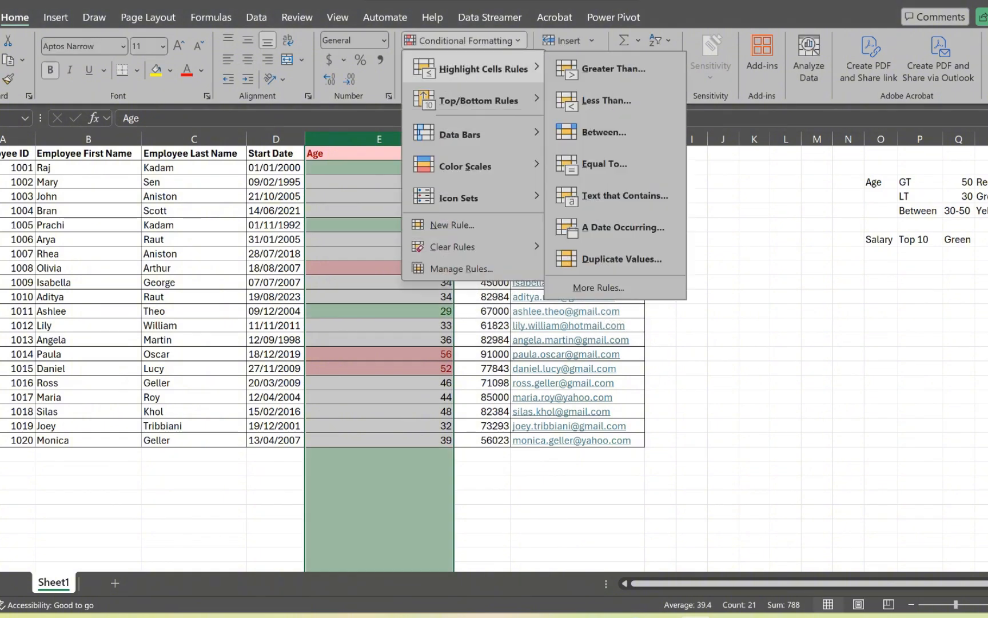
left_click(605, 132)
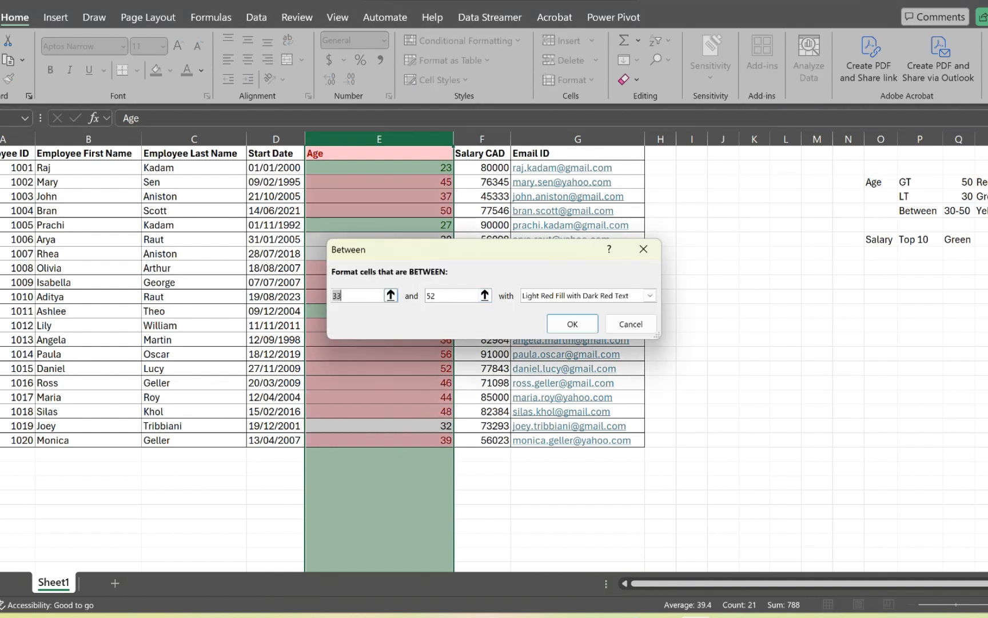
key("BackSpace")
type("0")
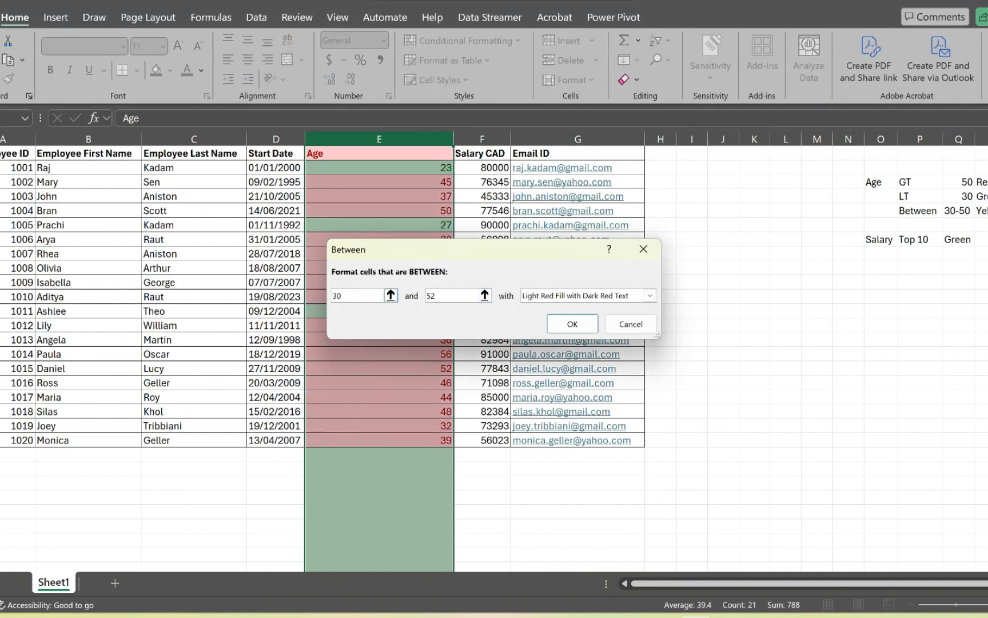
left_click(438, 296)
key("BackSpace")
type("0")
left_click(650, 295)
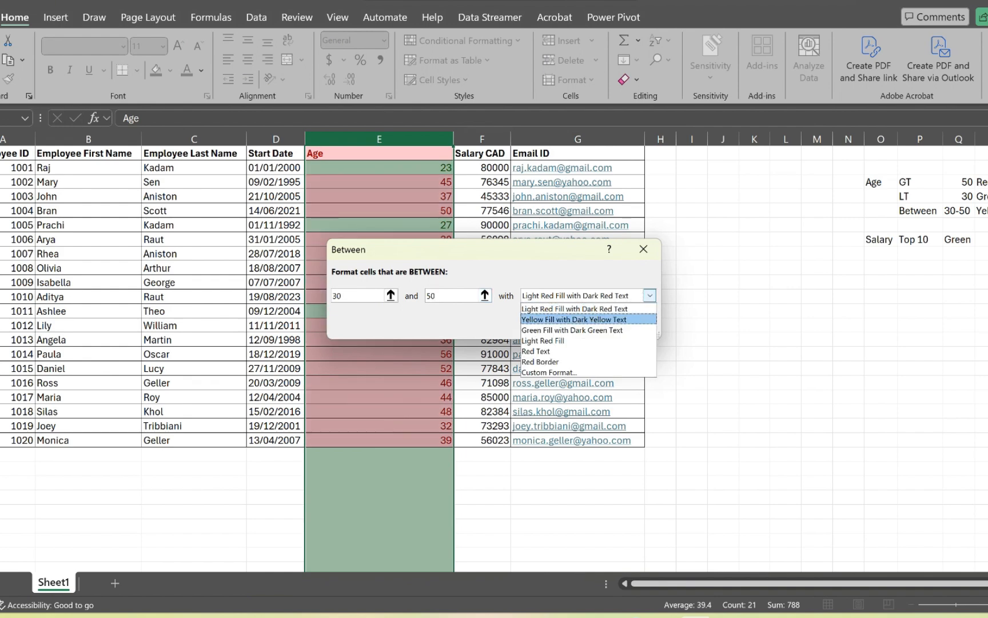
left_click(583, 319)
left_click(572, 324)
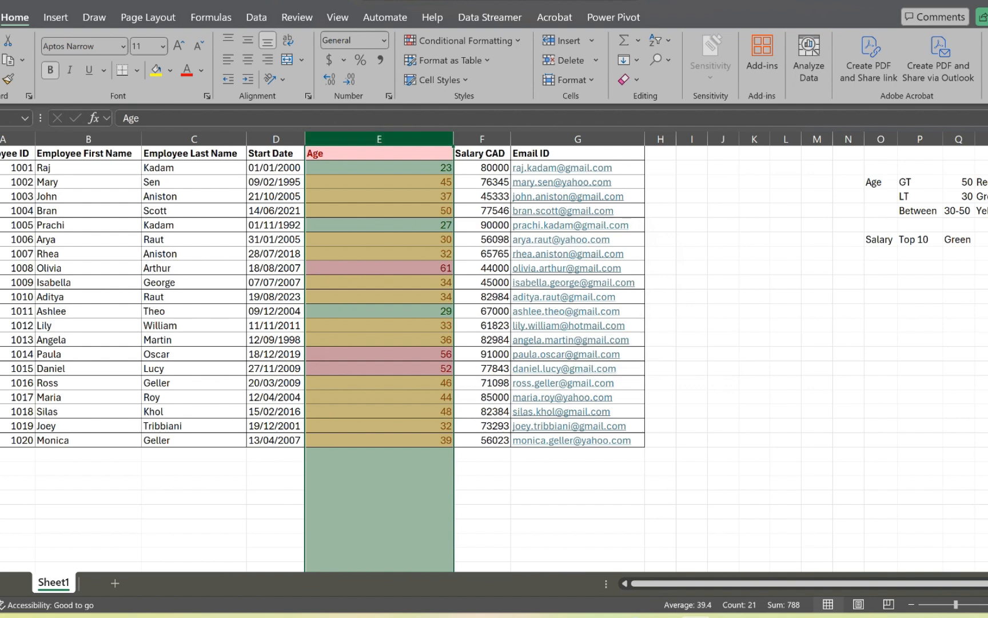
left_click(379, 483)
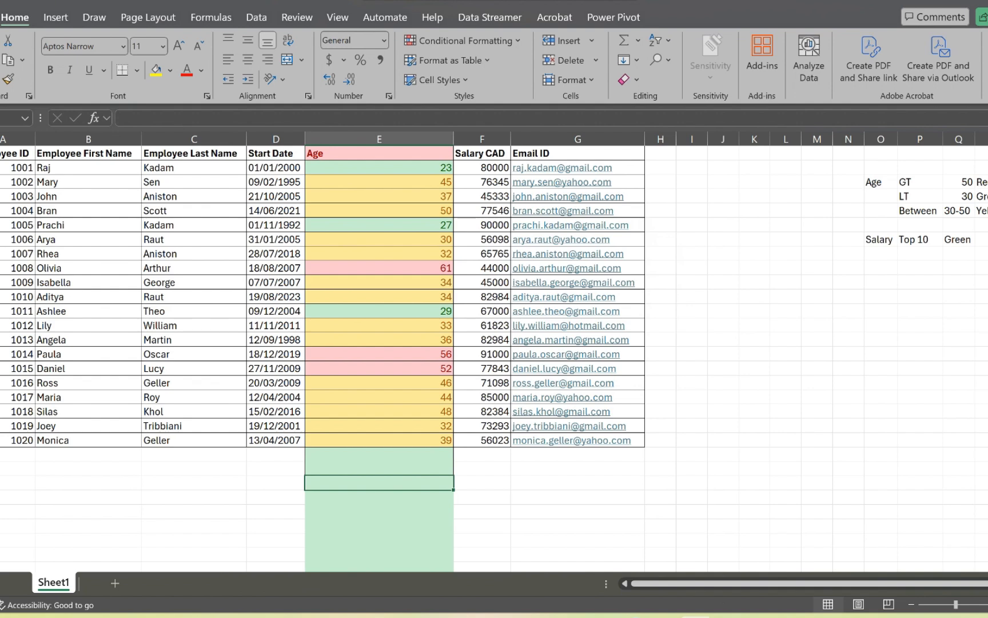
left_click_drag(379, 168, 379, 440)
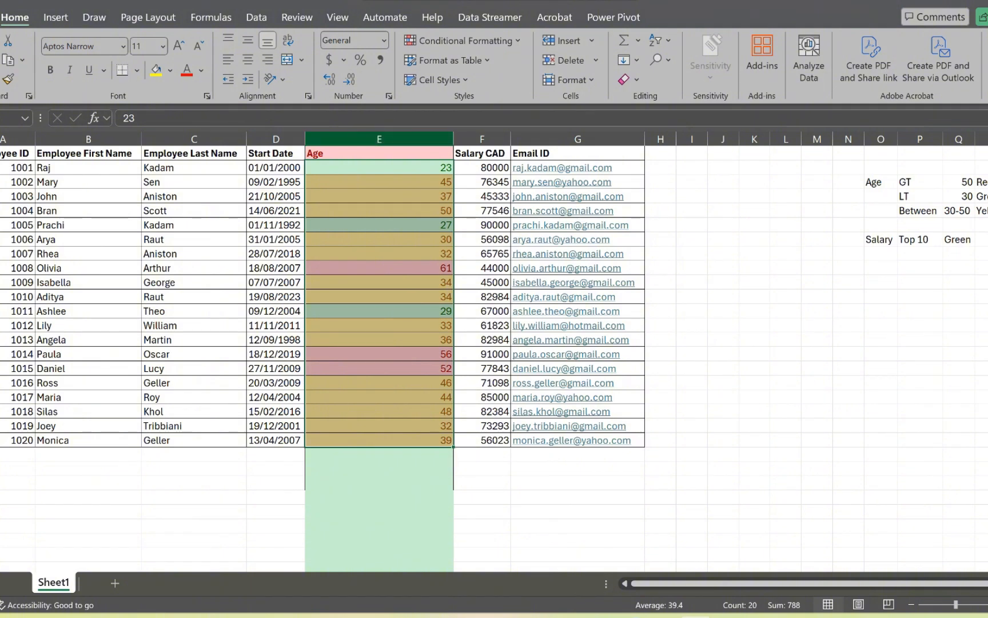
left_click(378, 139)
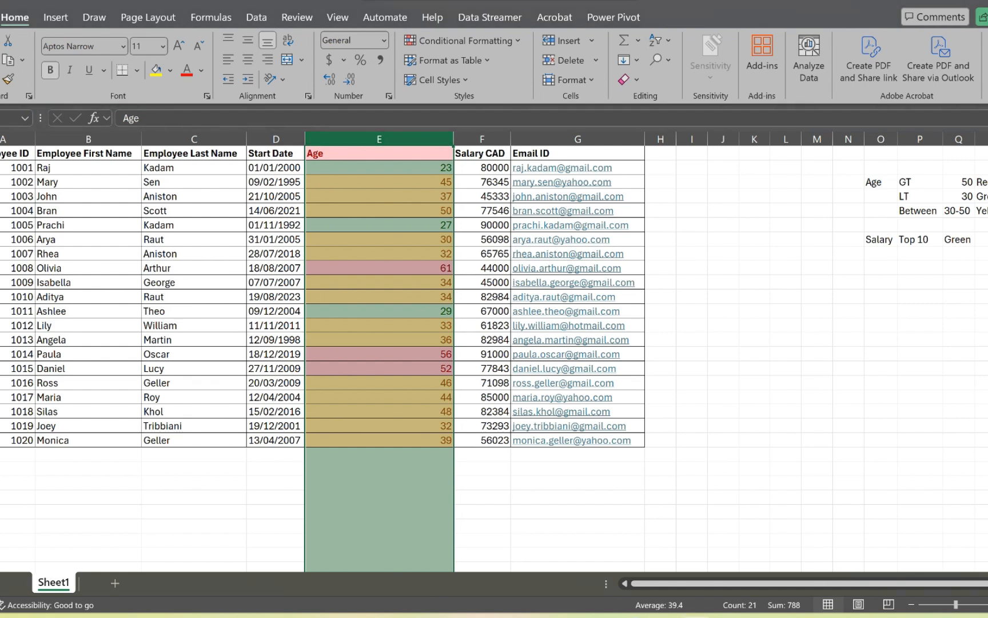
Enter the test ages 60, 20 and 35 in the first three empty cells below the Age data.
left_click(380, 153)
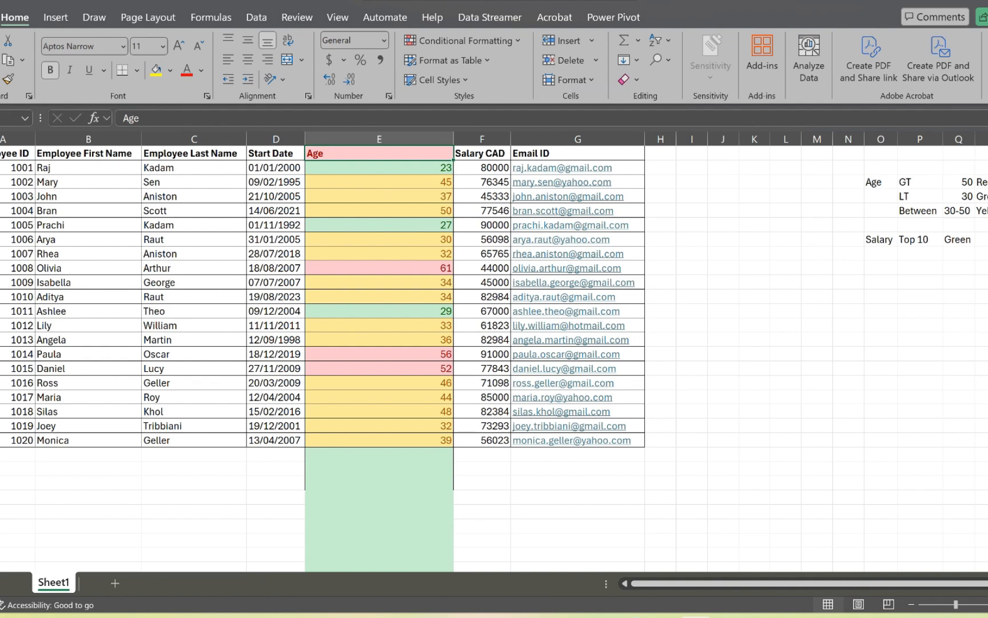
key("ctrl+Down")
key("Down")
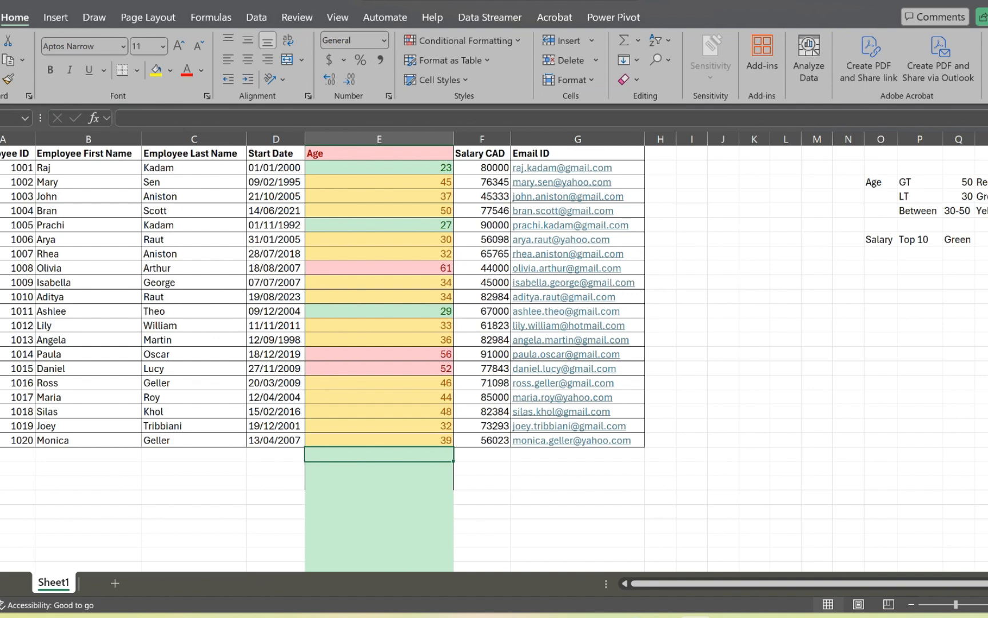
type("60")
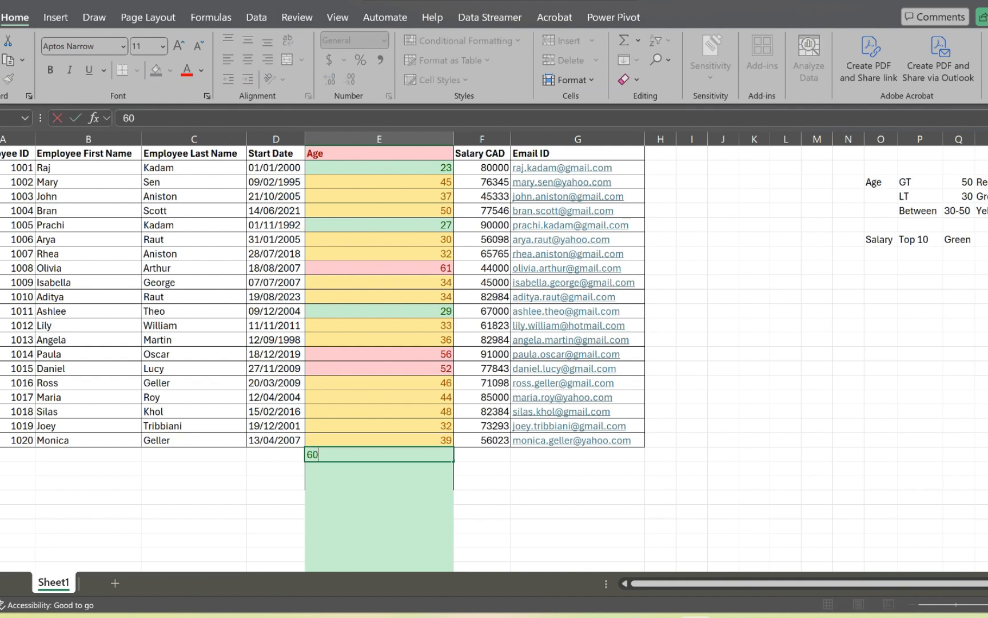
key("Return")
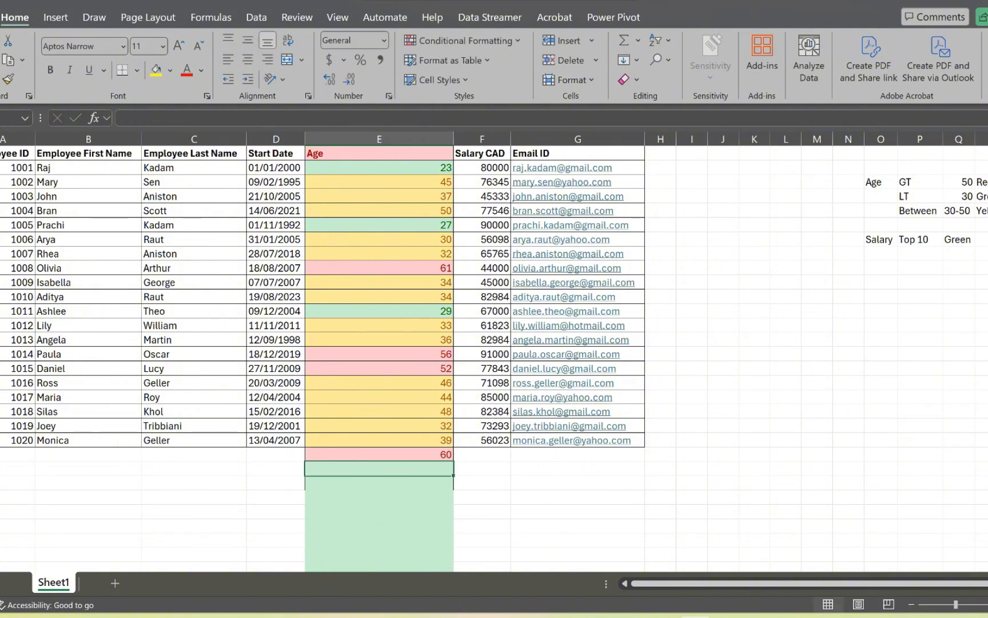
type("20")
key("Return")
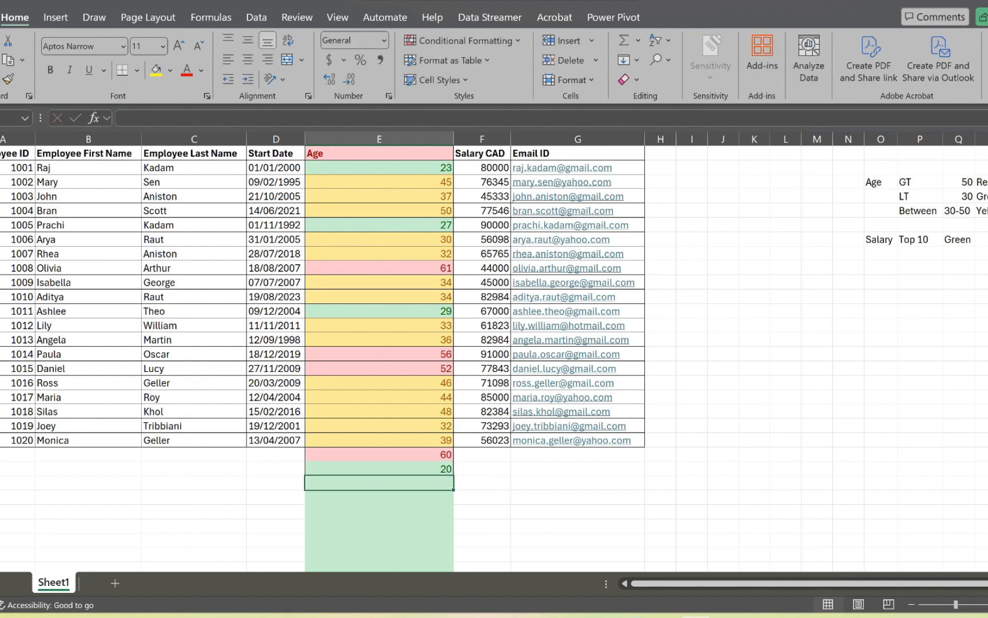
type("35")
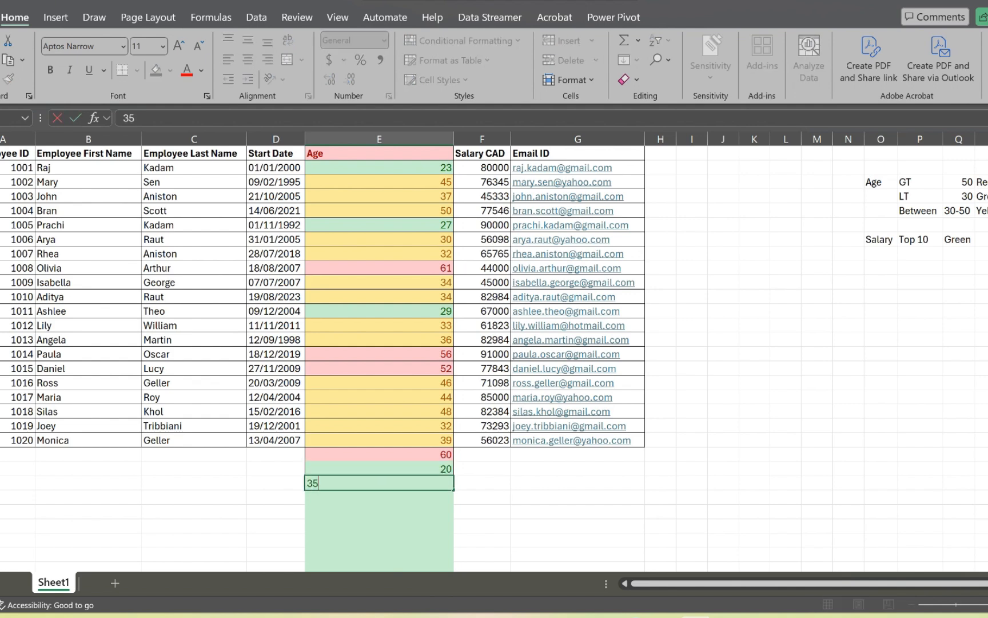
key("Return")
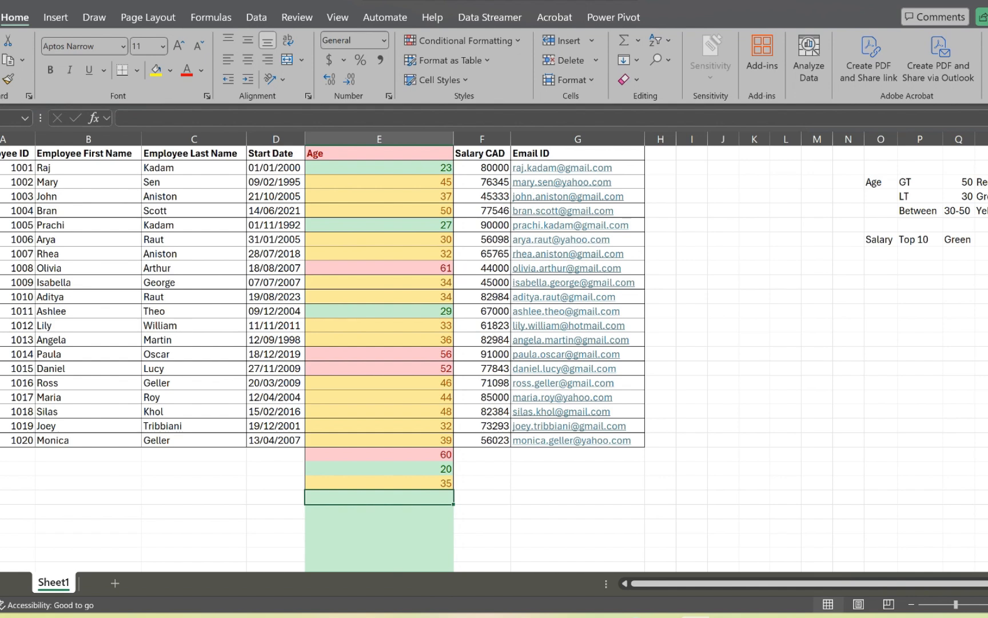
Clear the conditional formatting rules from the Age header cell only.
left_click(379, 153)
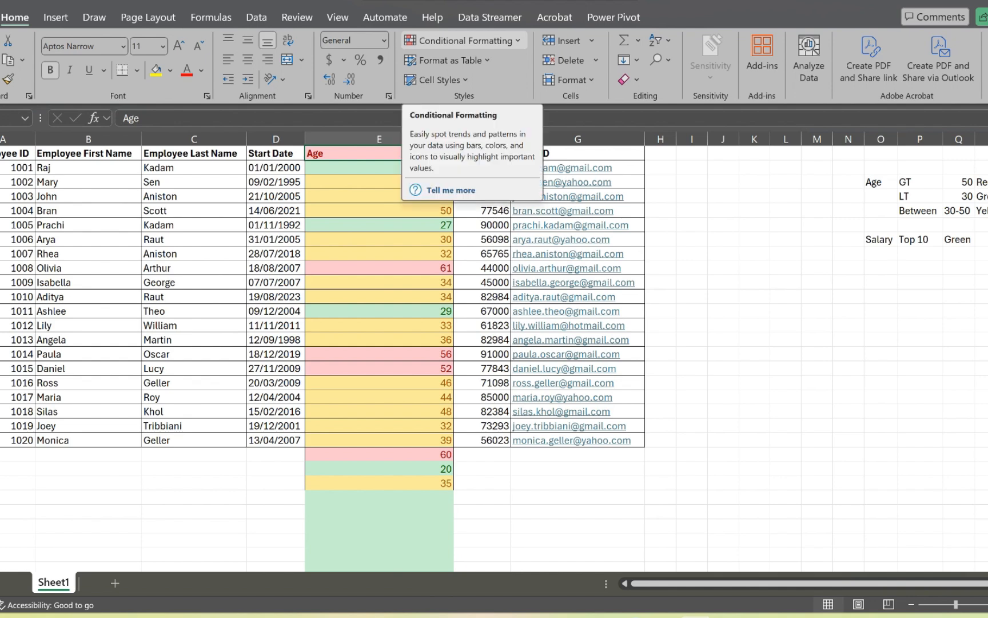
left_click(464, 40)
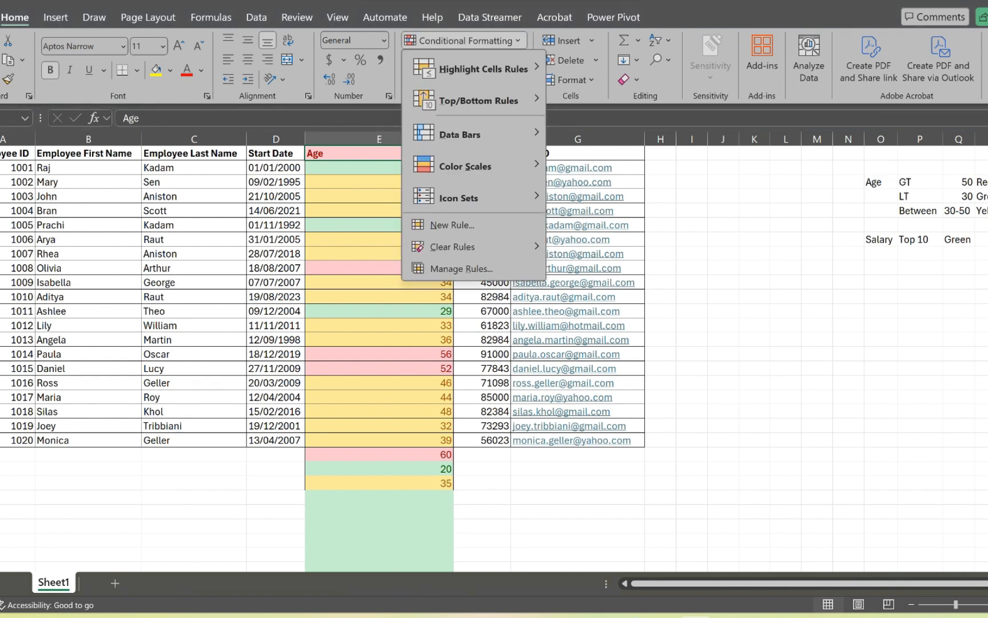
mouse_move(452, 246)
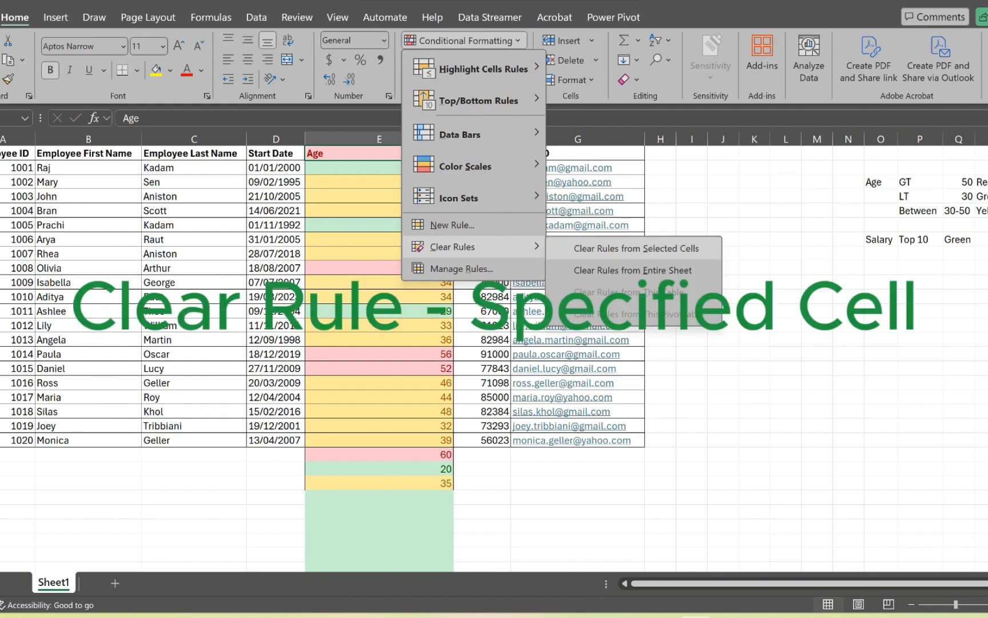
left_click(636, 248)
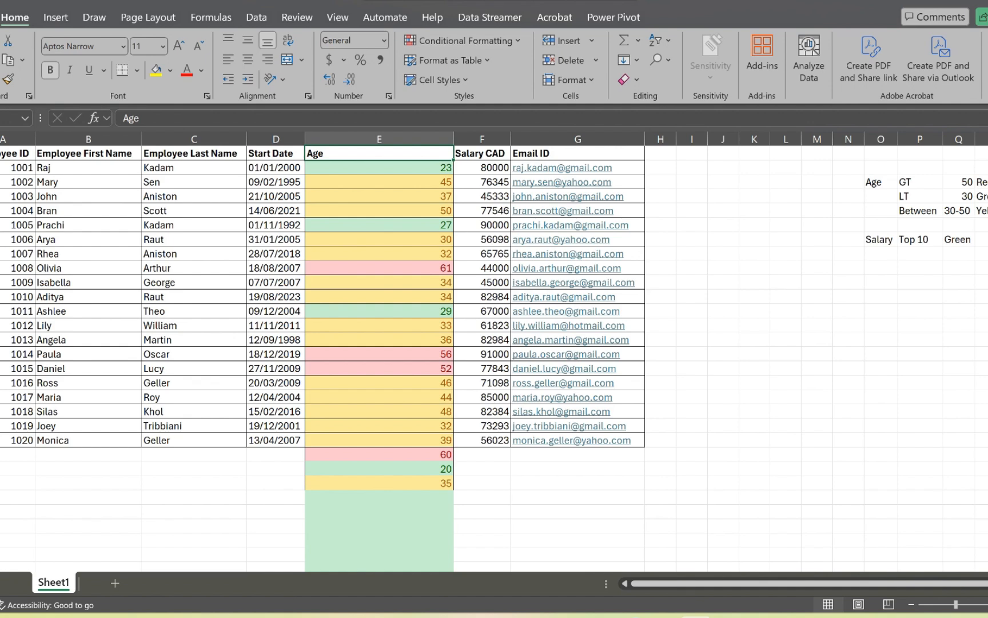
Open the Age column's "Cell Value < 30" rule for editing and switch its condition to between.
left_click(379, 512)
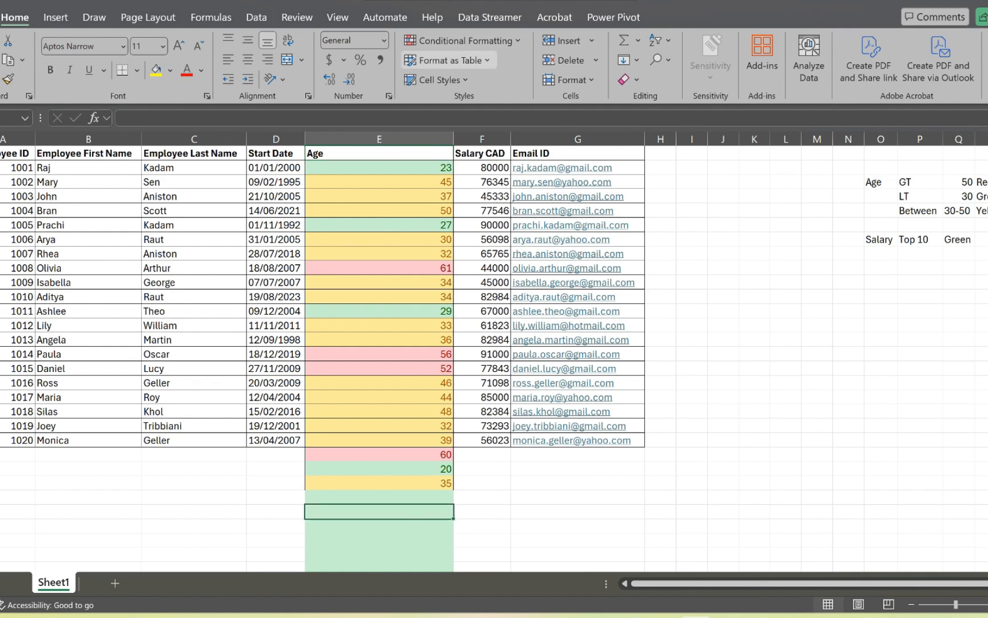
left_click(463, 40)
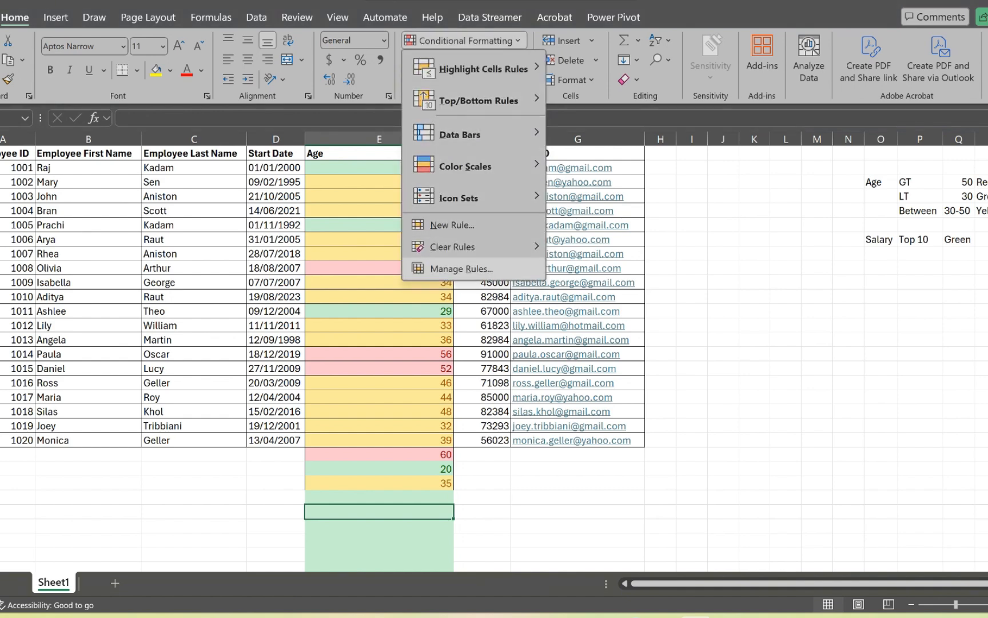
left_click(461, 268)
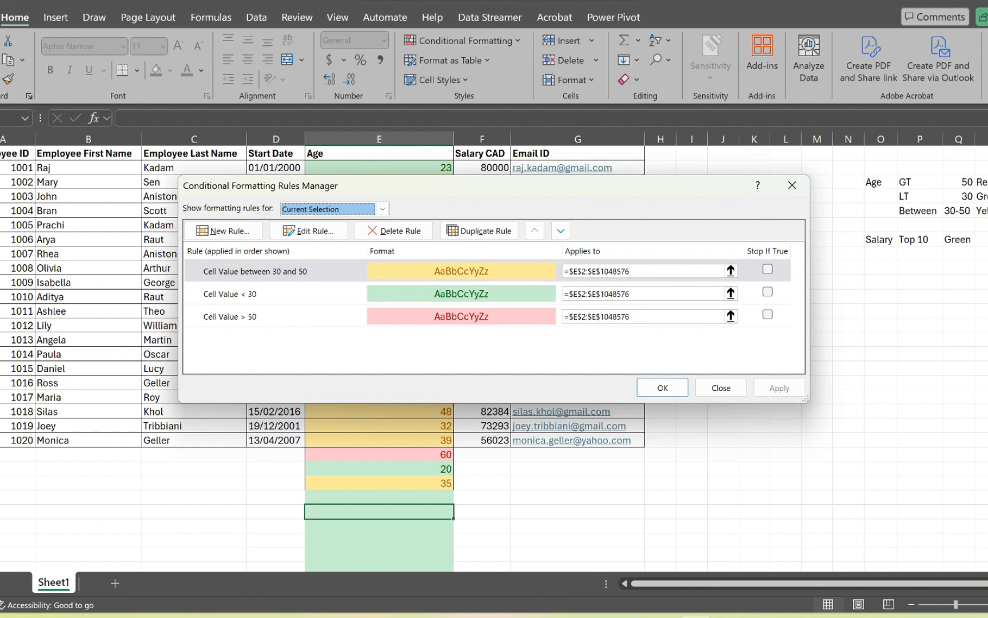
left_click(246, 294)
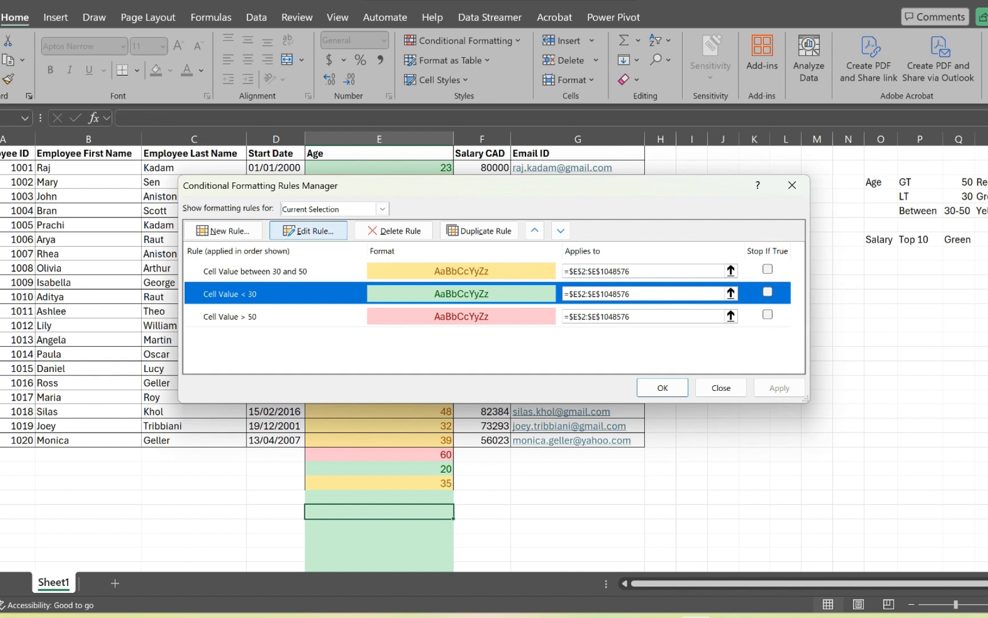
left_click(308, 231)
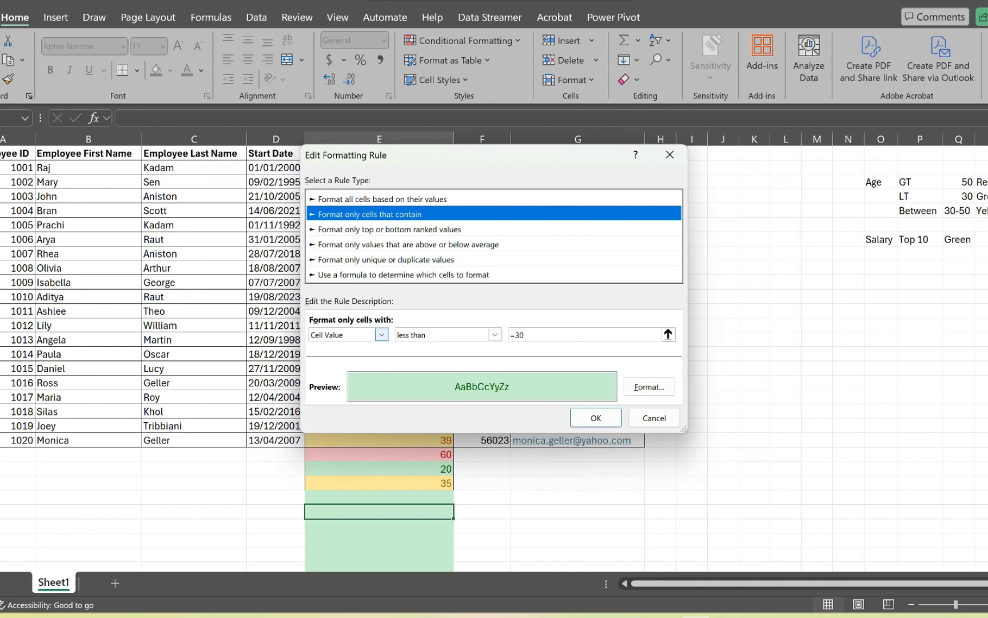
left_click(381, 334)
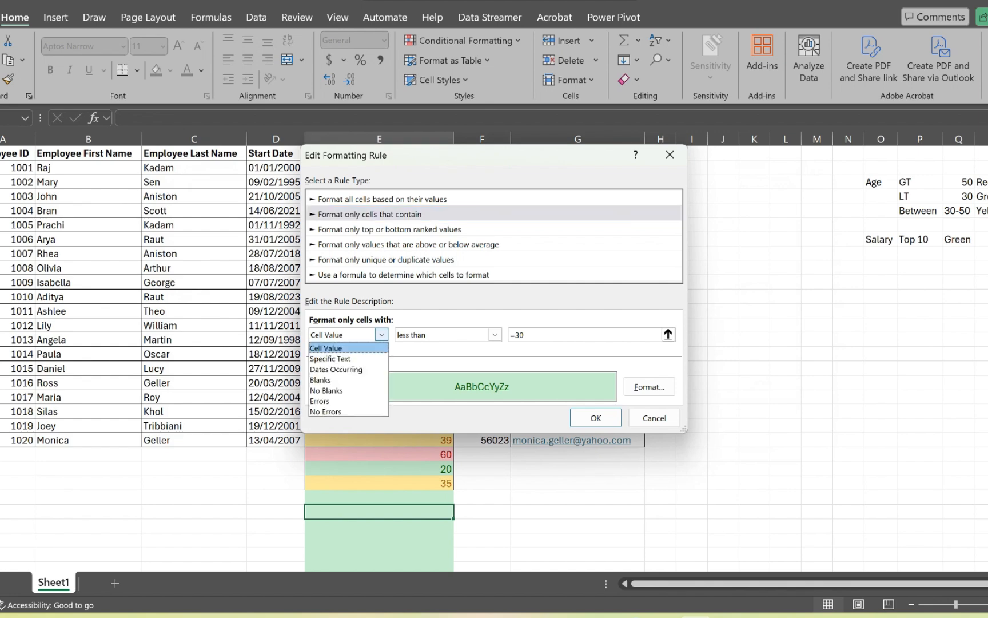
left_click(382, 334)
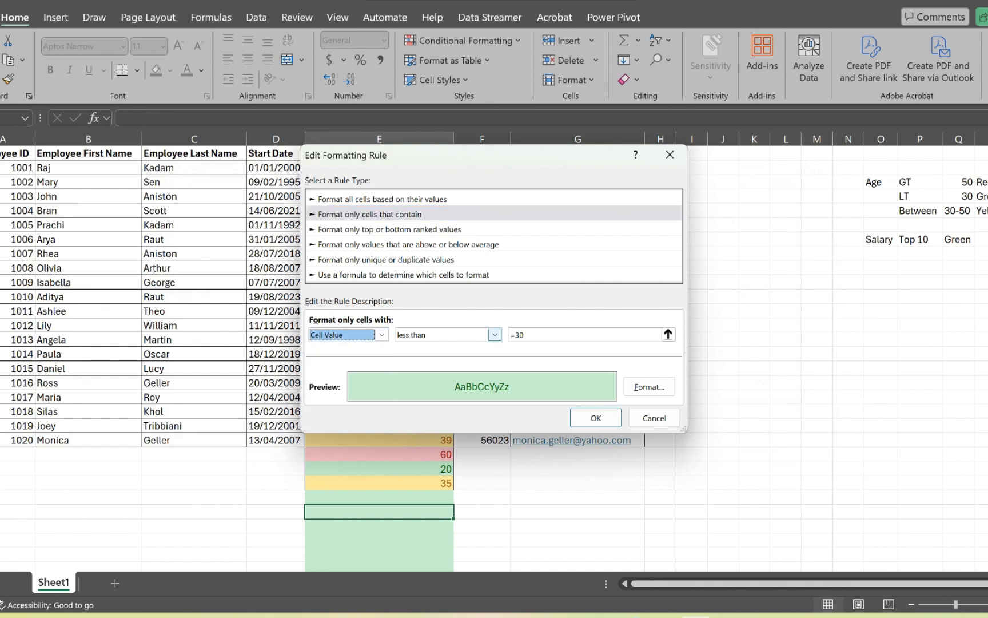
left_click(494, 335)
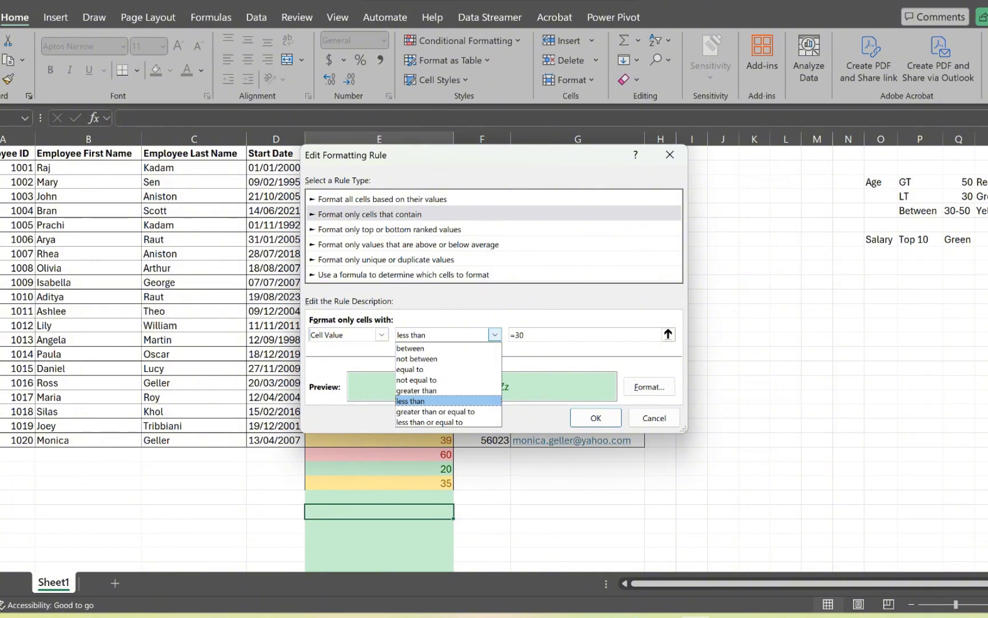
key("Return")
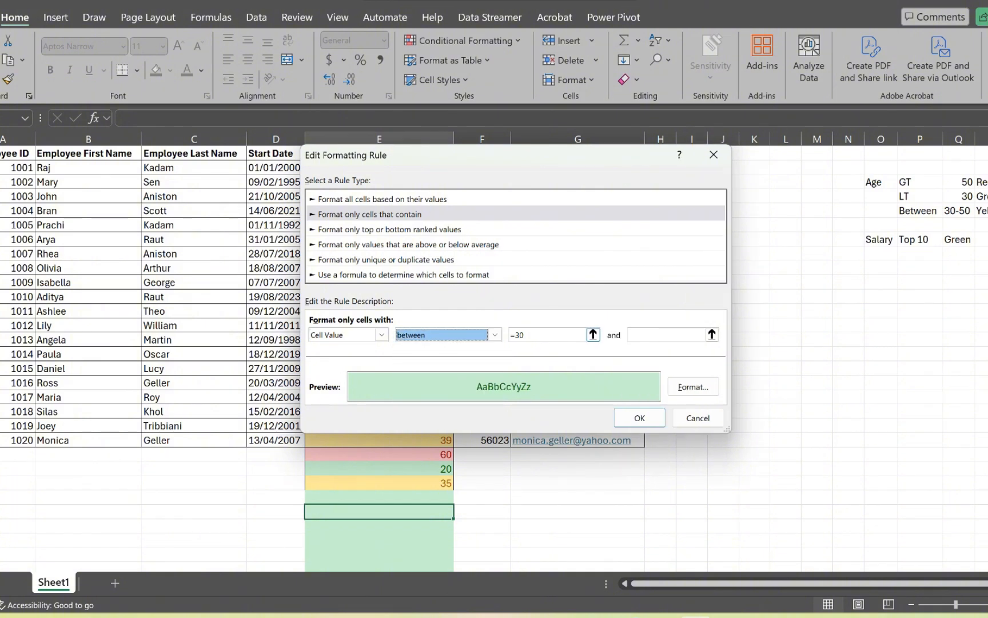
key("Tab")
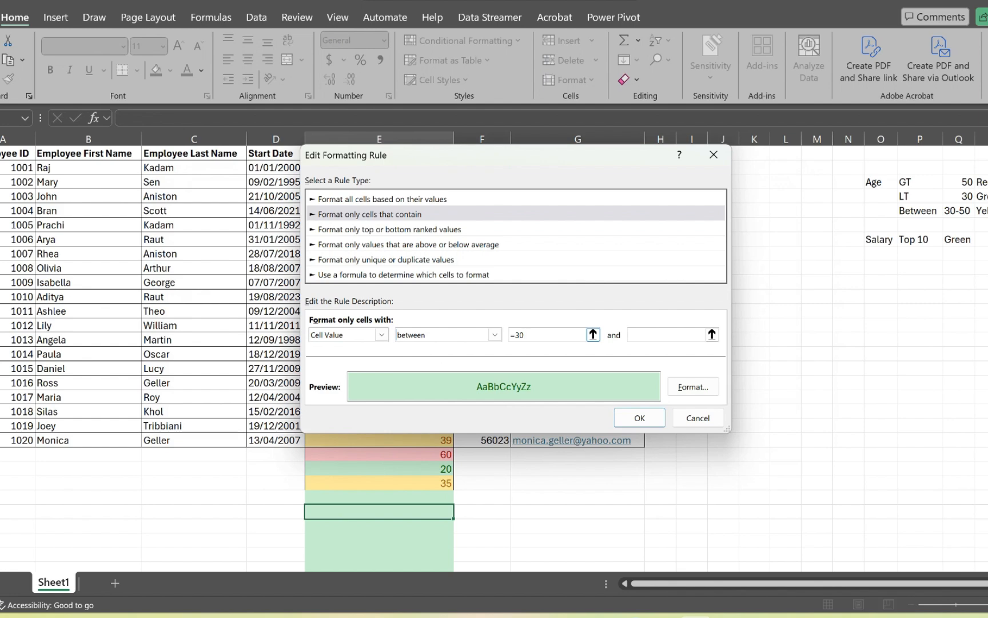
Set the two limits of the green rule's between condition to 30 and 18.
key("BackSpace")
key("BackSpace")
key("BackSpace")
type("30")
type("18")
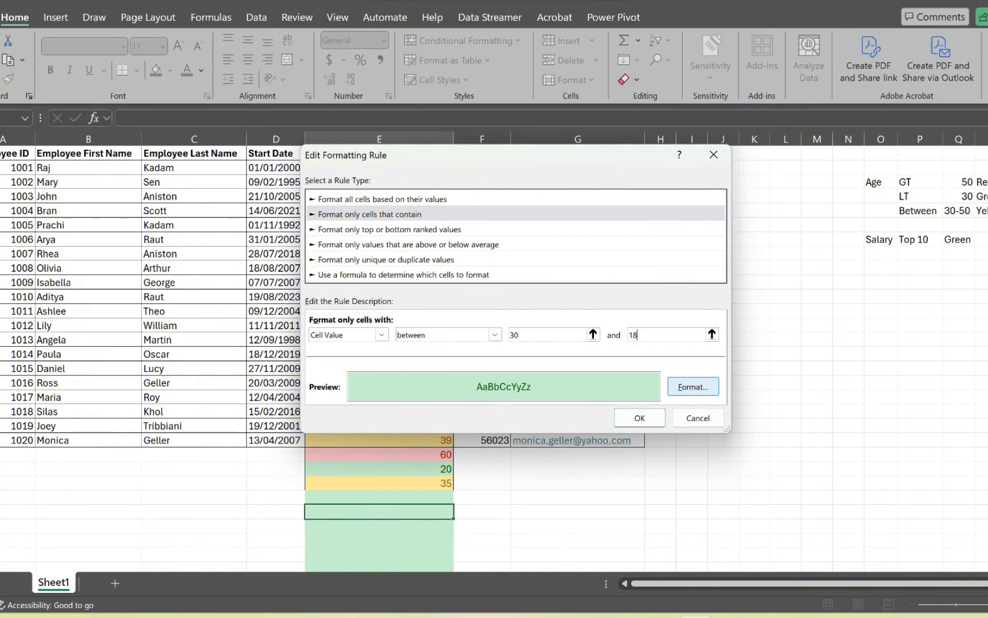
Examine the number, font, border and fill options available for the green rule's custom format.
key("Tab")
key("Return")
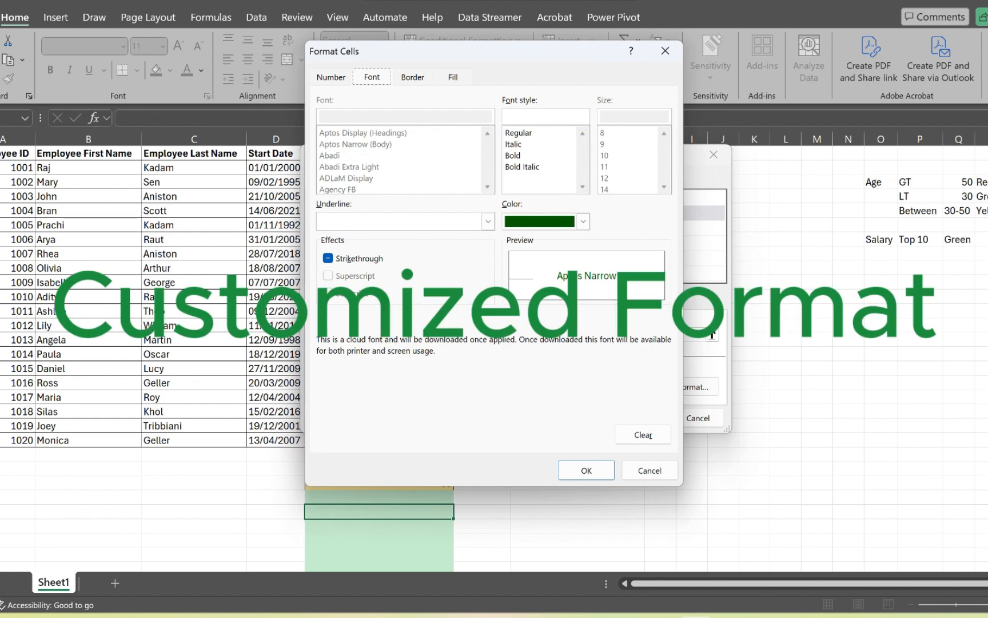
key("Right")
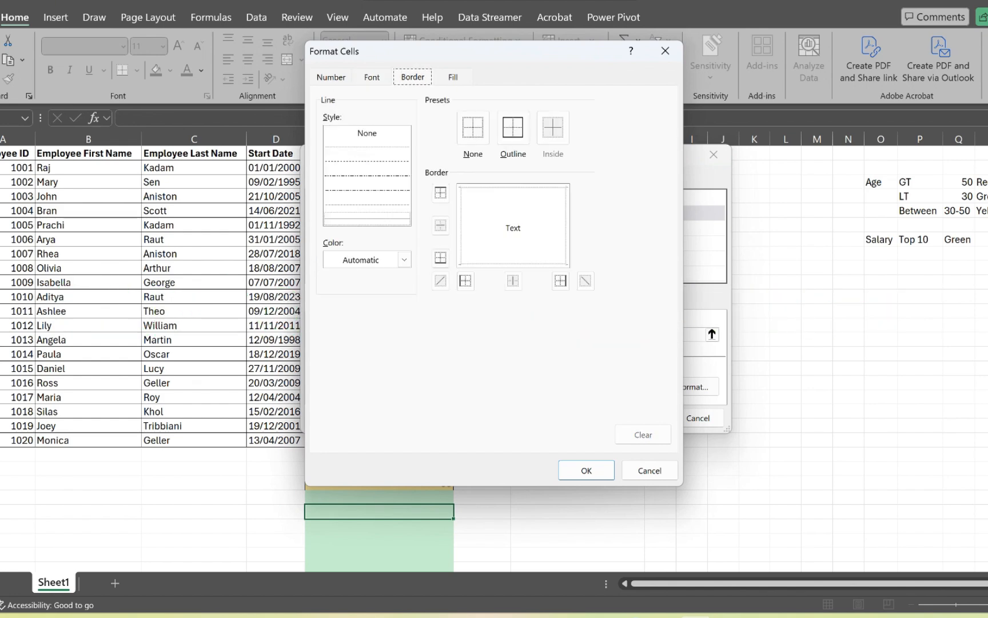
key("Left")
key("Left")
key("Right")
key("Right")
key("Right")
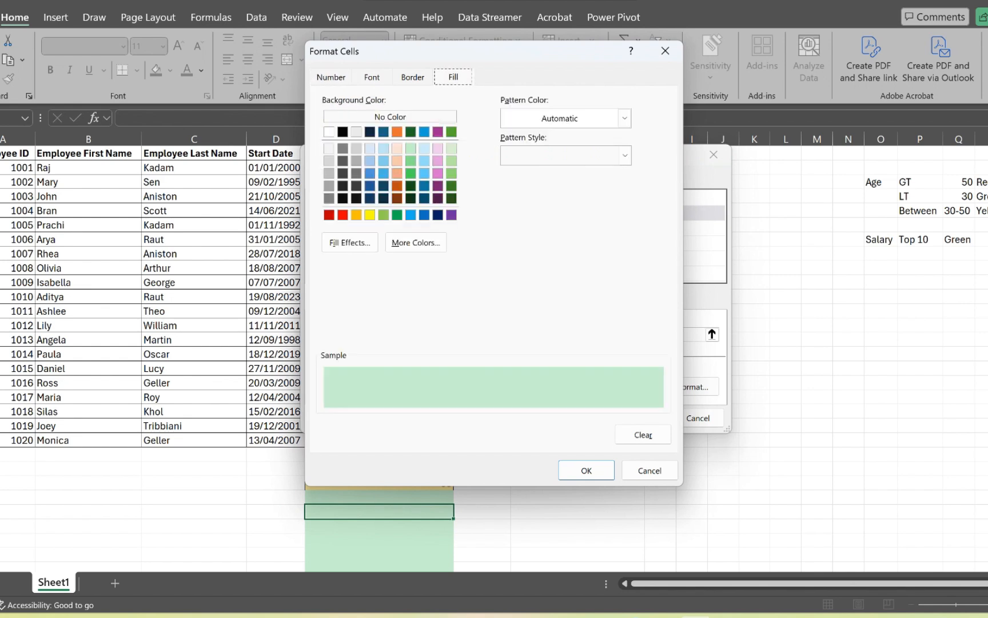
key("Left")
key("Left")
key("Left")
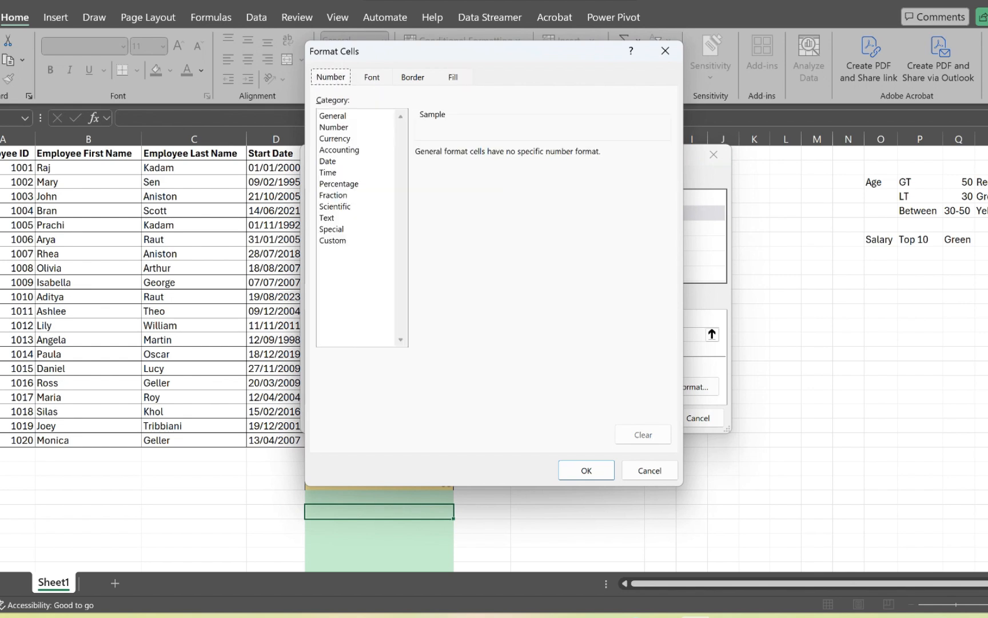
key("Right")
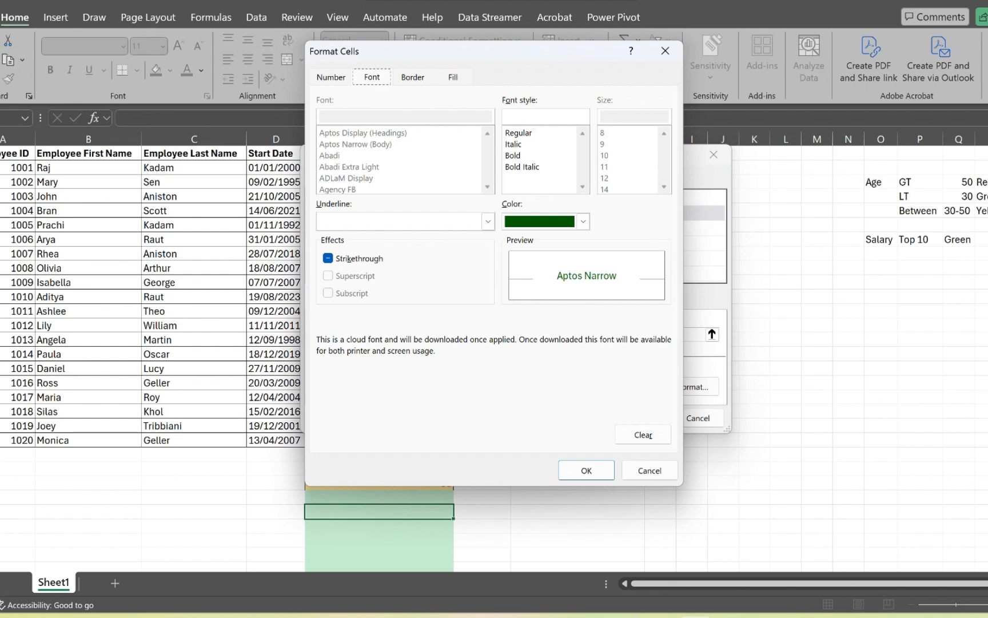
key("Right")
key("Right")
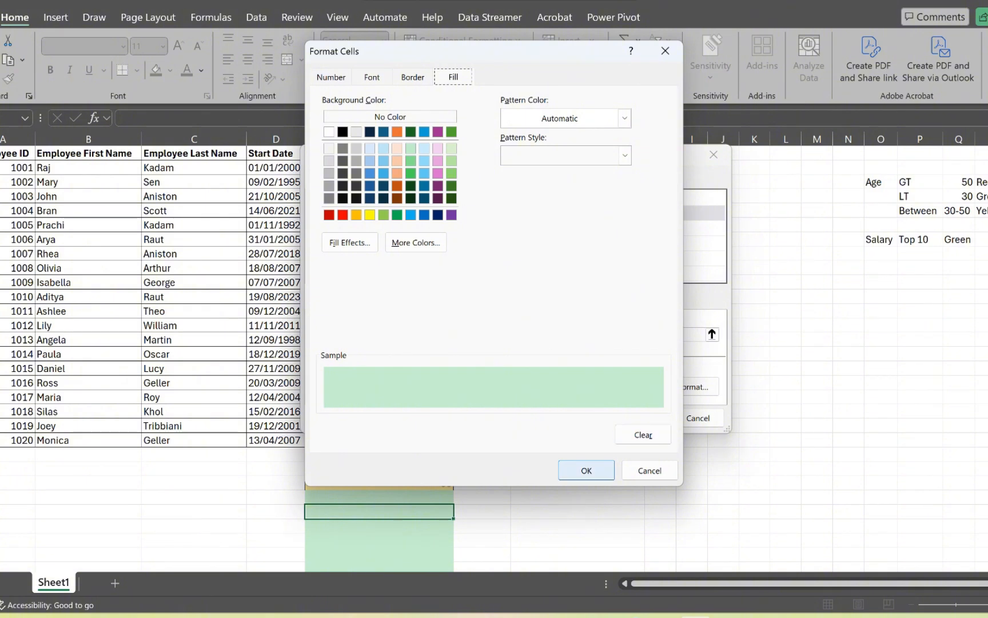
Accept the format and the edited green rule, and apply the rule changes to the Age column.
left_click(587, 470)
left_click(640, 417)
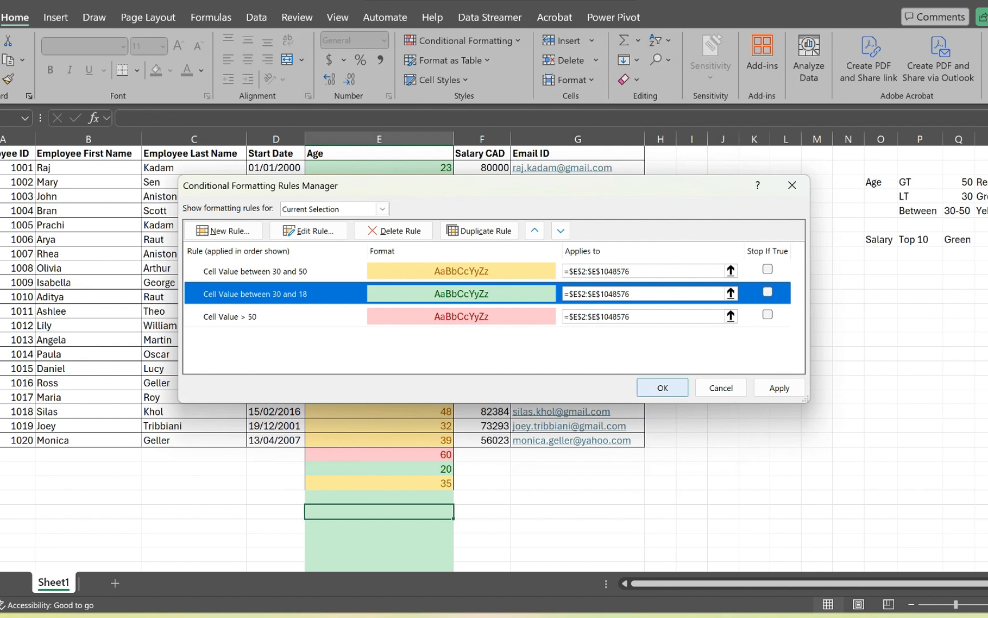
left_click(779, 388)
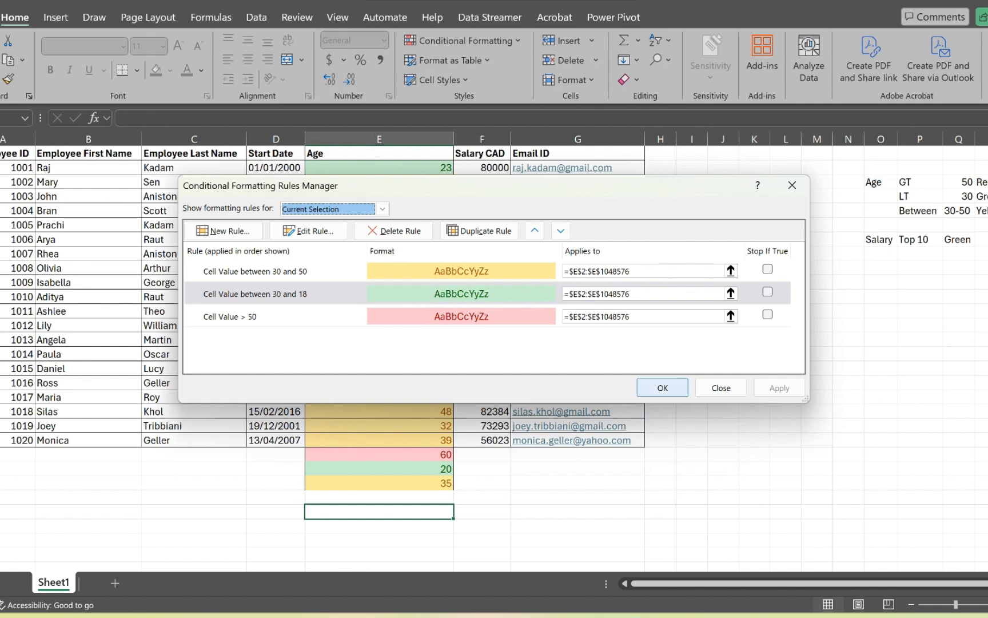
left_click(663, 388)
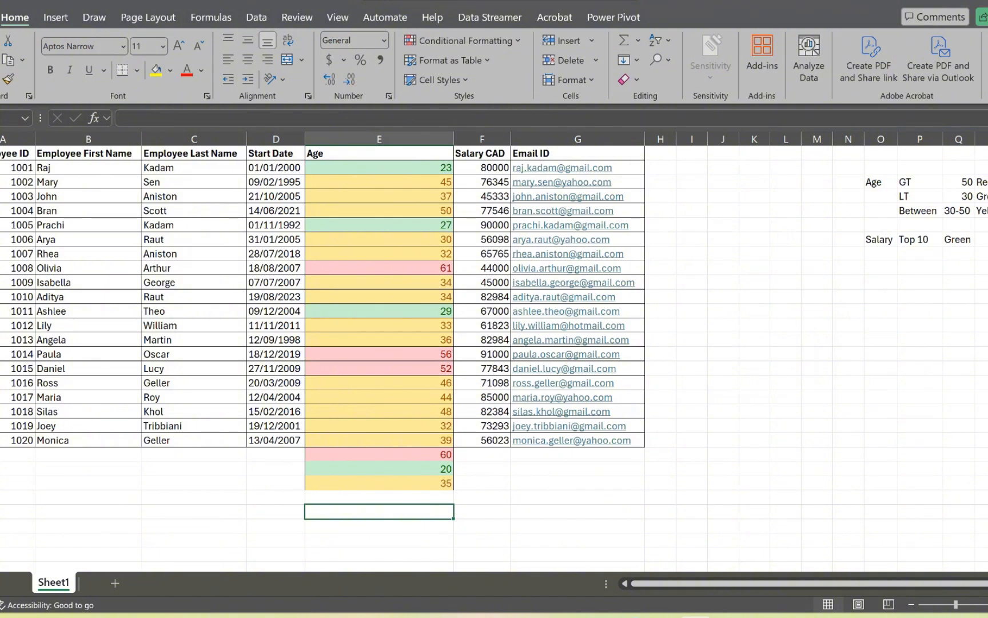
Enter the test age 70 in the first empty cell below the Age values.
left_click(379, 497)
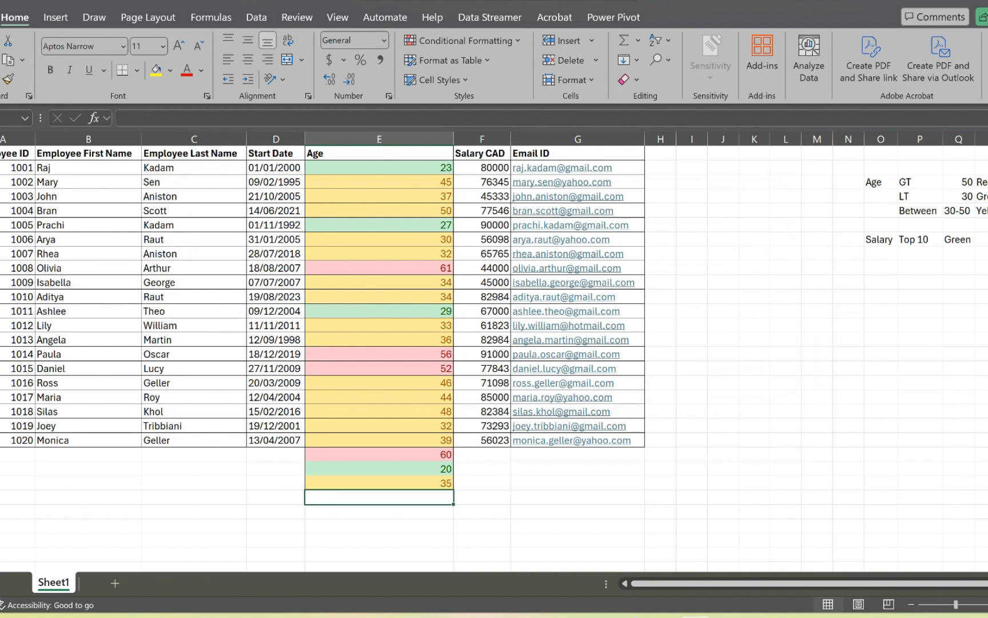
type("70")
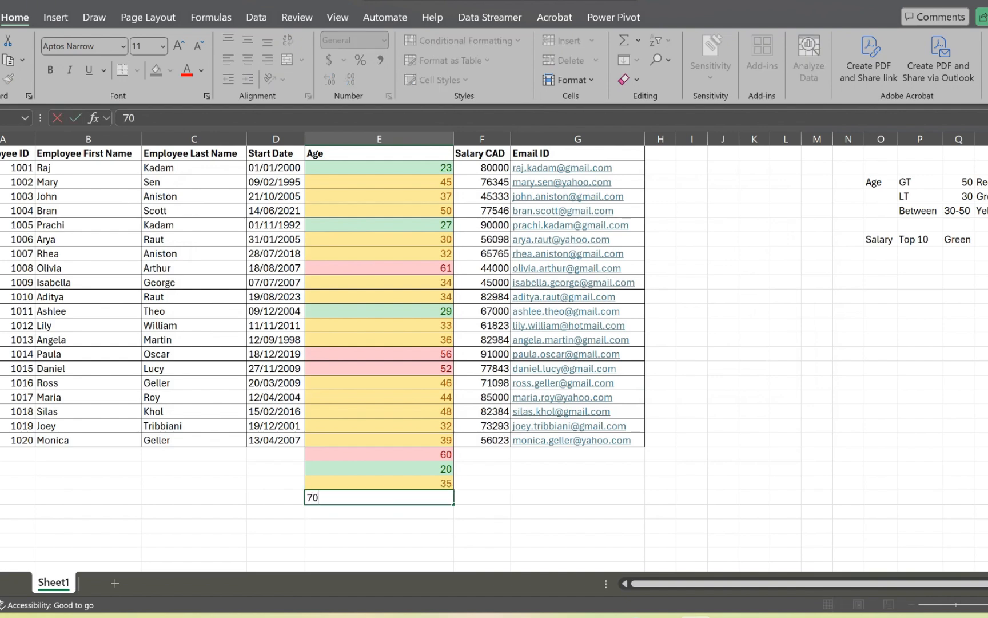
key("Return")
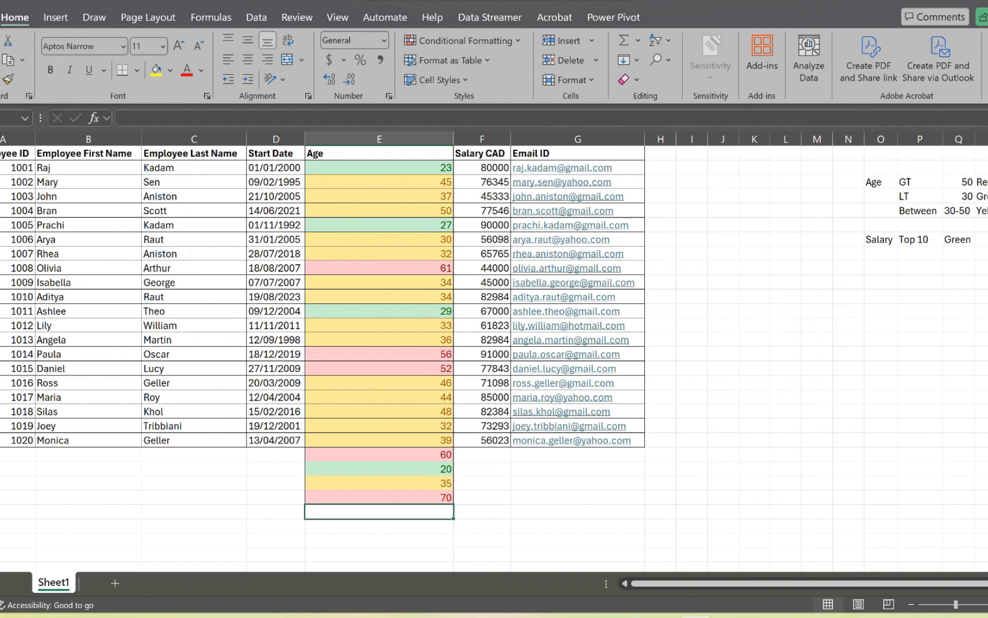
Clear all conditional formatting rules from the entire sheet.
left_click(463, 40)
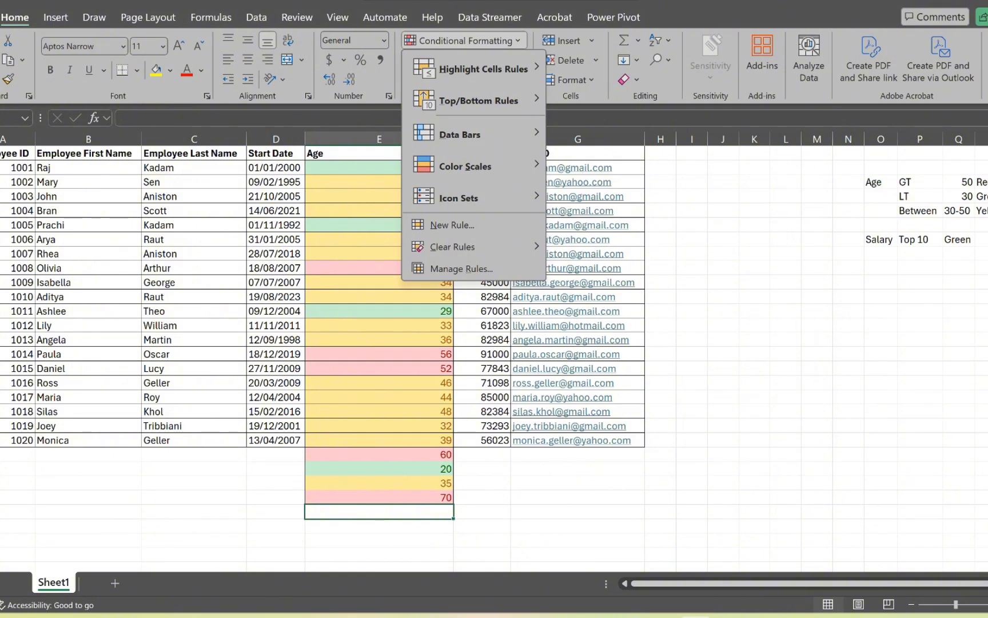
mouse_move(455, 247)
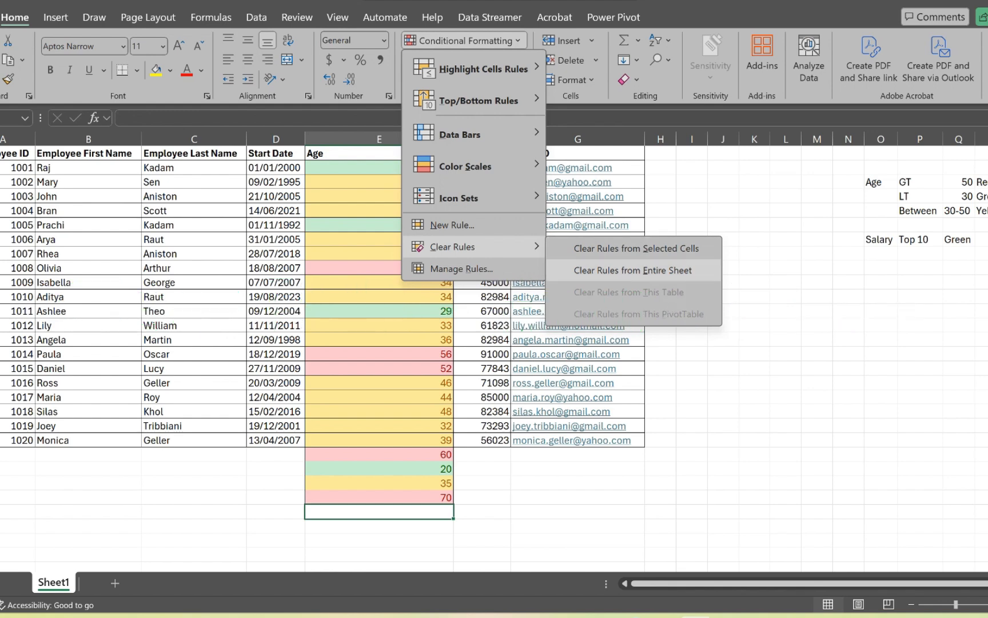
left_click(633, 269)
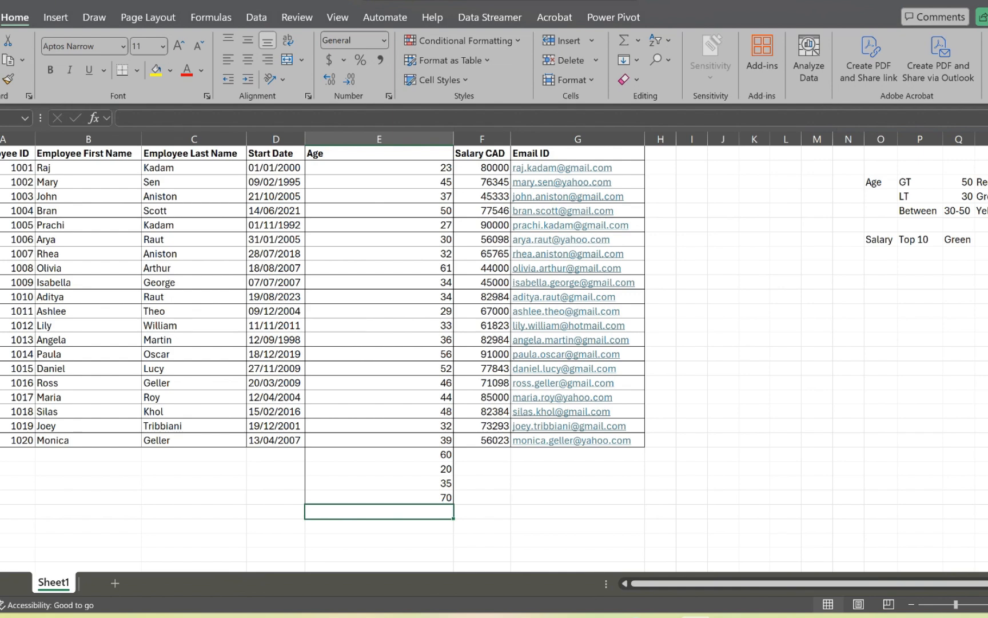
left_click(463, 40)
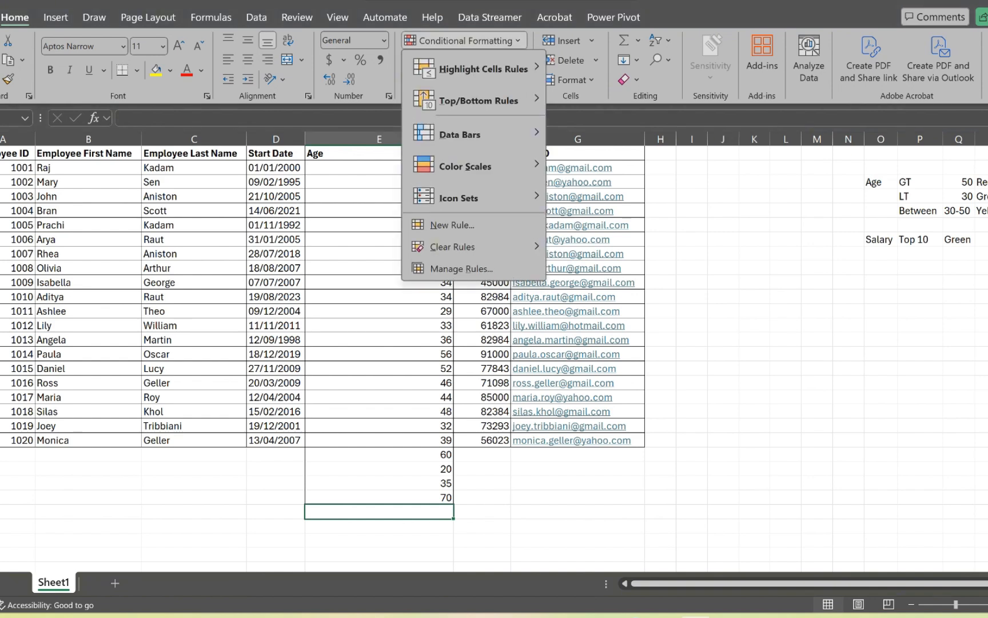
mouse_move(483, 68)
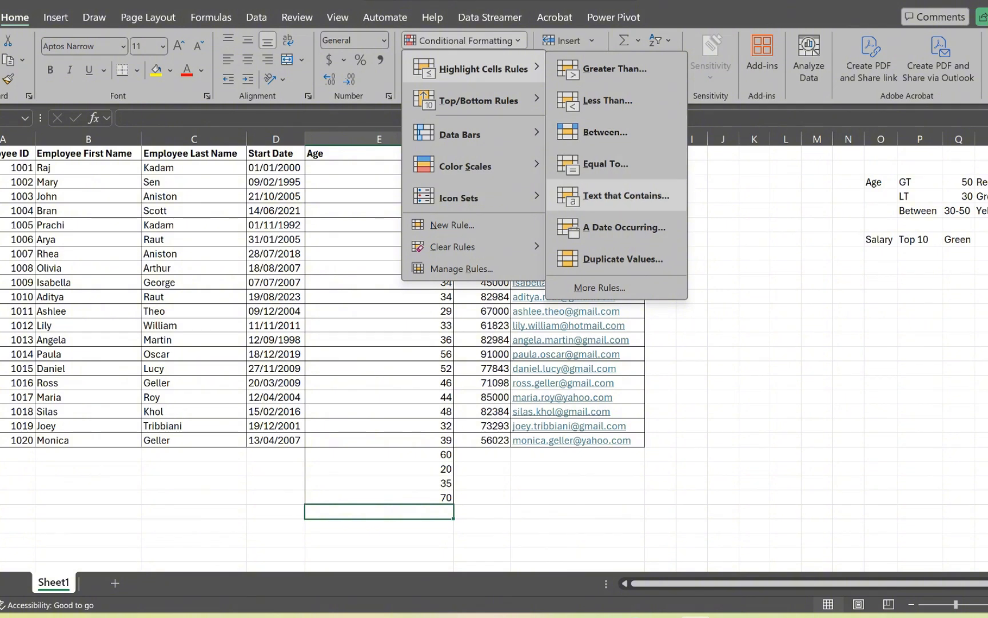
left_click(664, 616)
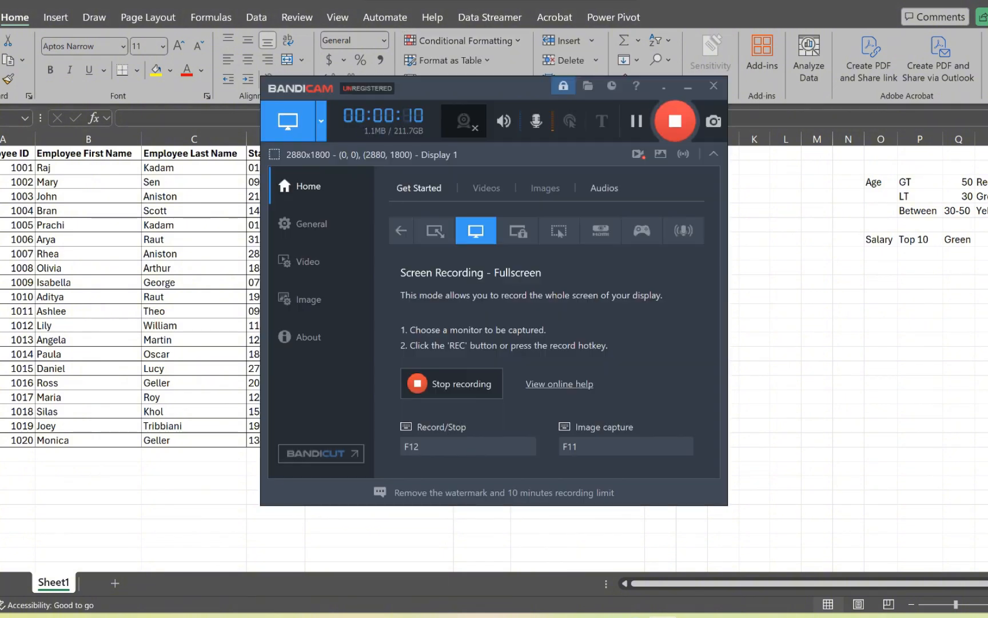
left_click(664, 617)
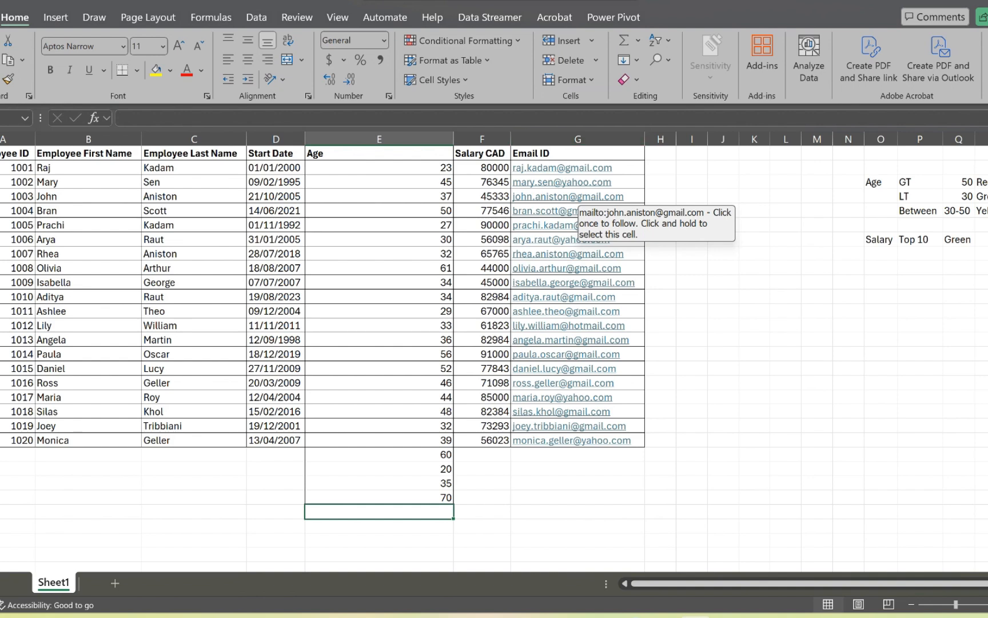
left_click(578, 139)
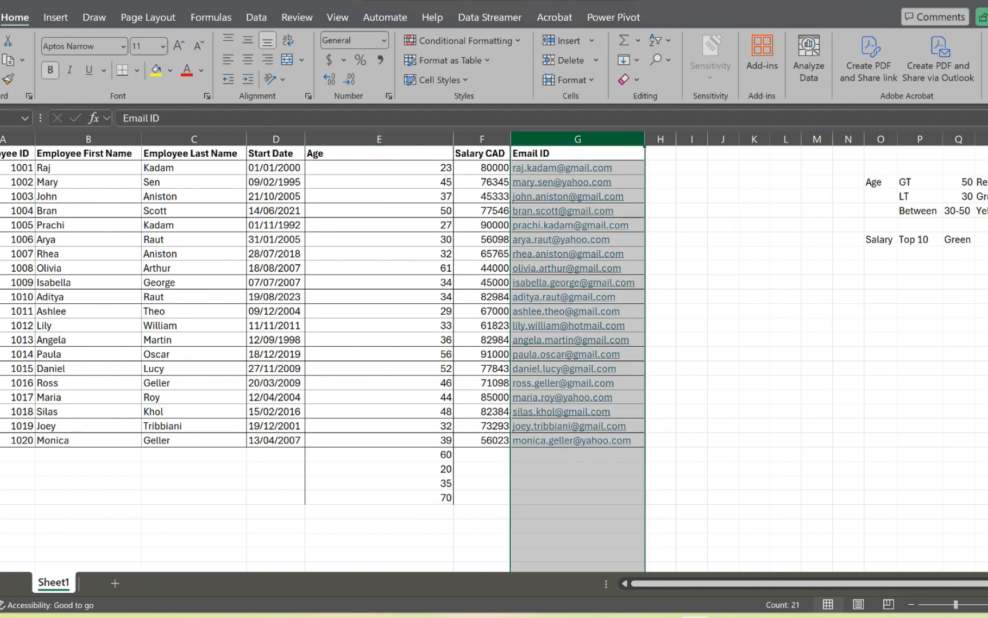
left_click(462, 40)
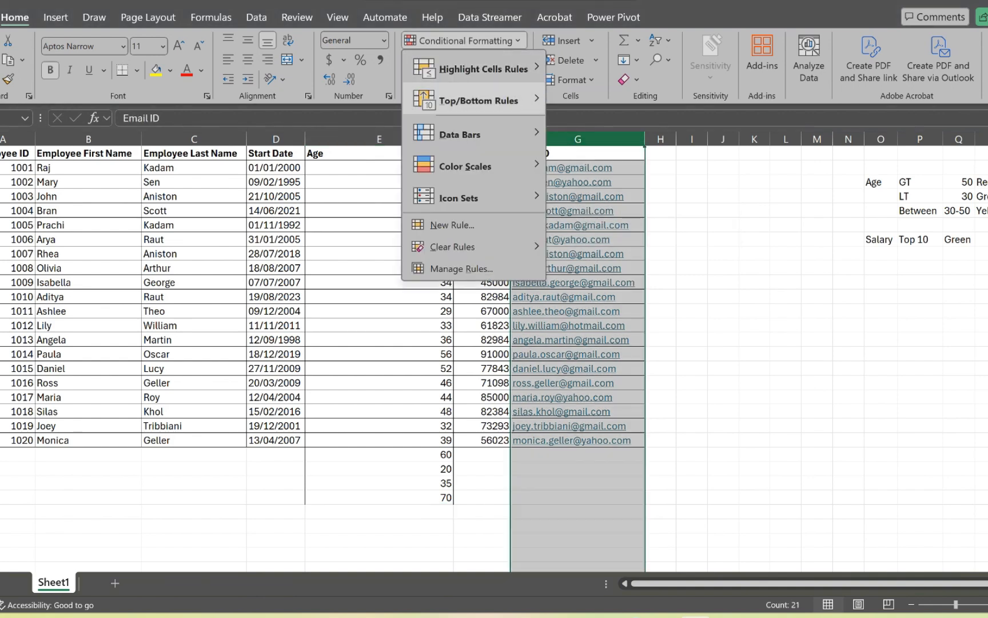
mouse_move(480, 100)
mouse_move(483, 69)
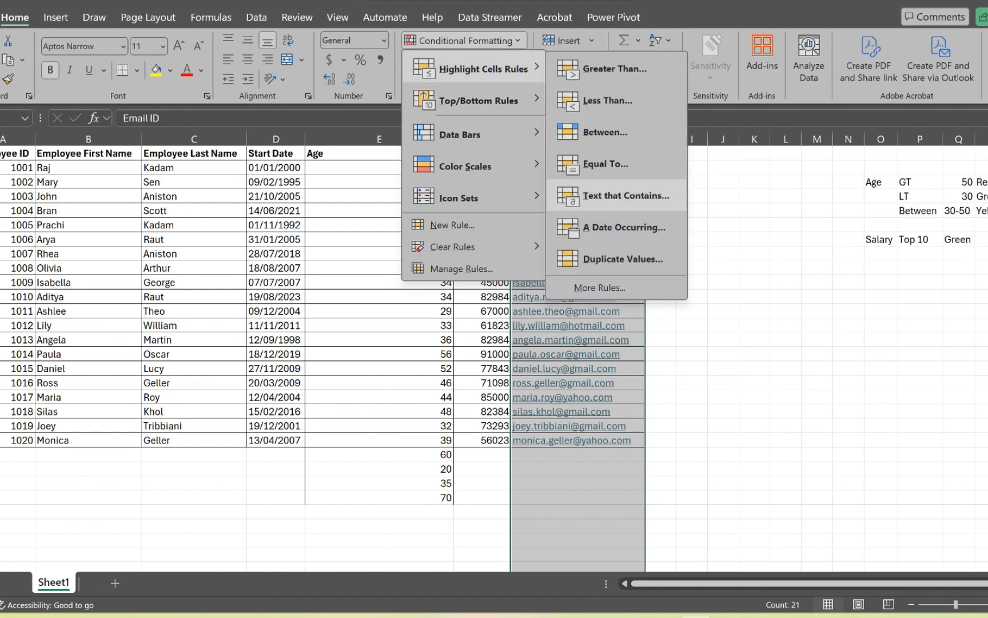
left_click(626, 195)
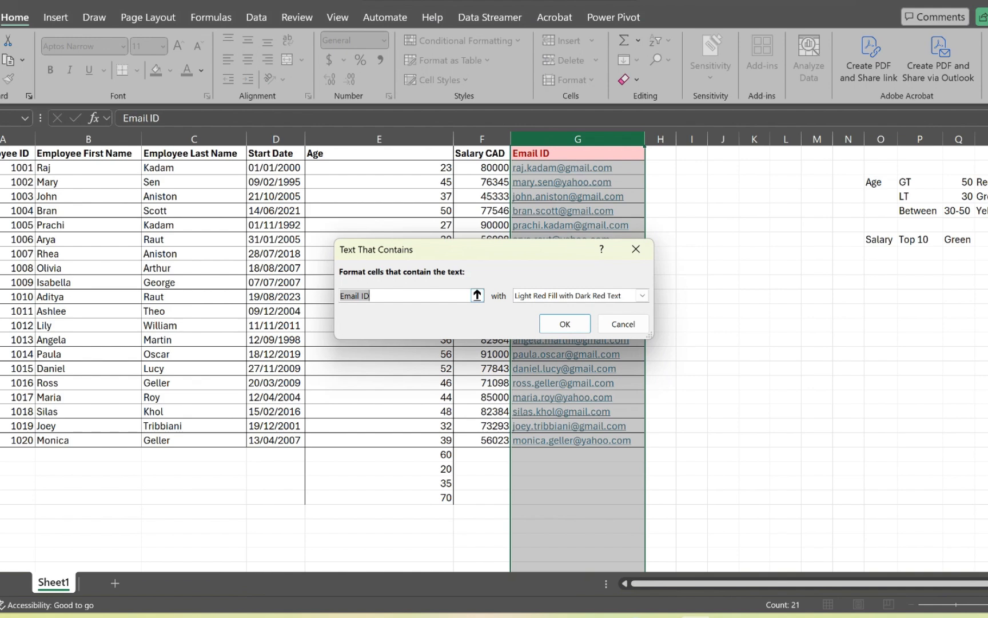
left_click(371, 296)
key("BackSpace")
key("BackSpace")
key("BackSpace")
key("BackSpace")
key("BackSpace")
key("BackSpace")
key("BackSpace")
key("BackSpace")
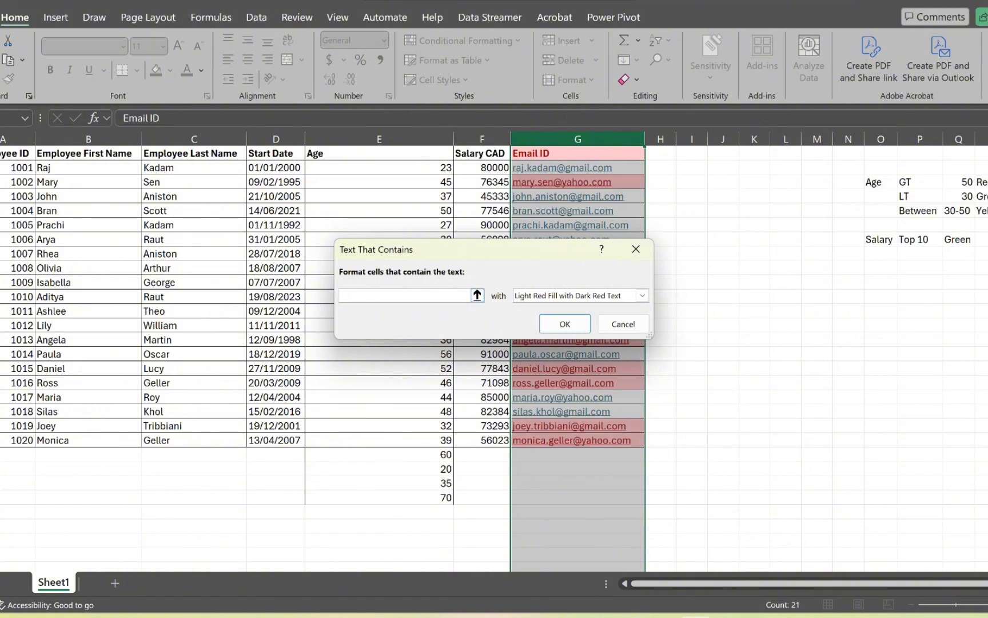
type("@")
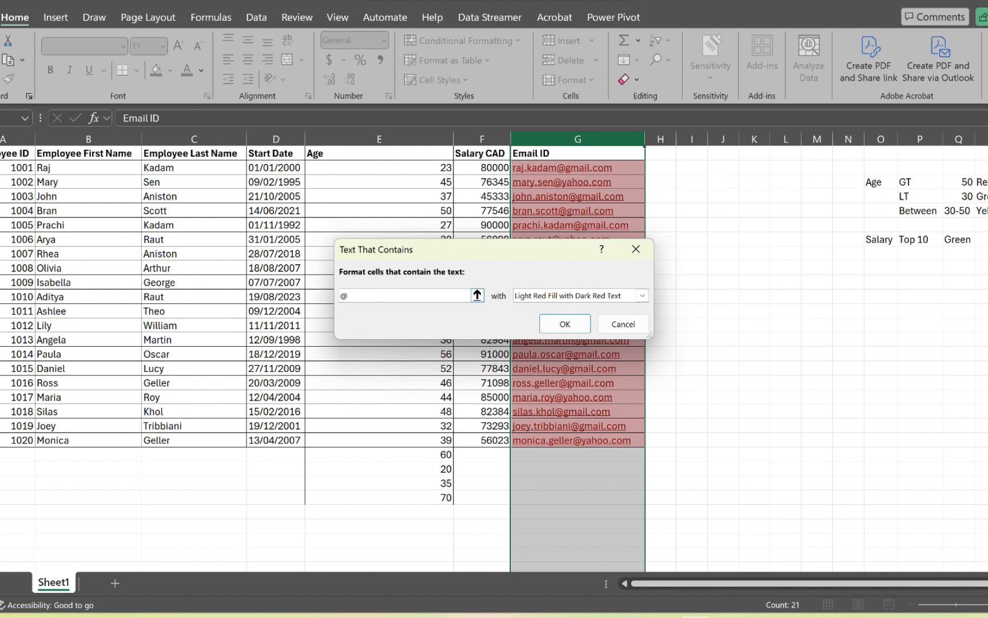
type("y")
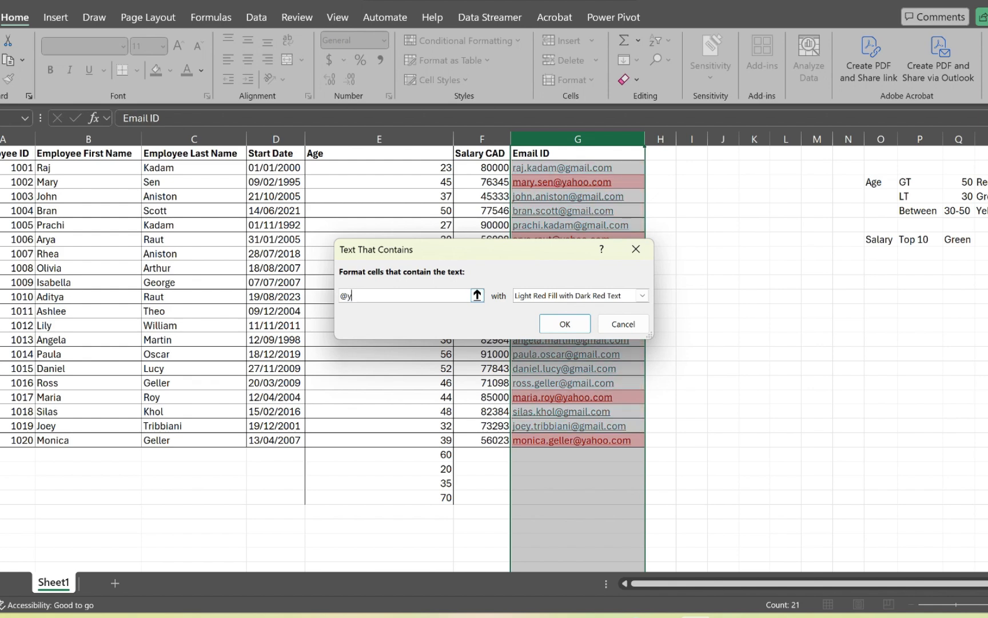
type("ahoo")
left_click(565, 324)
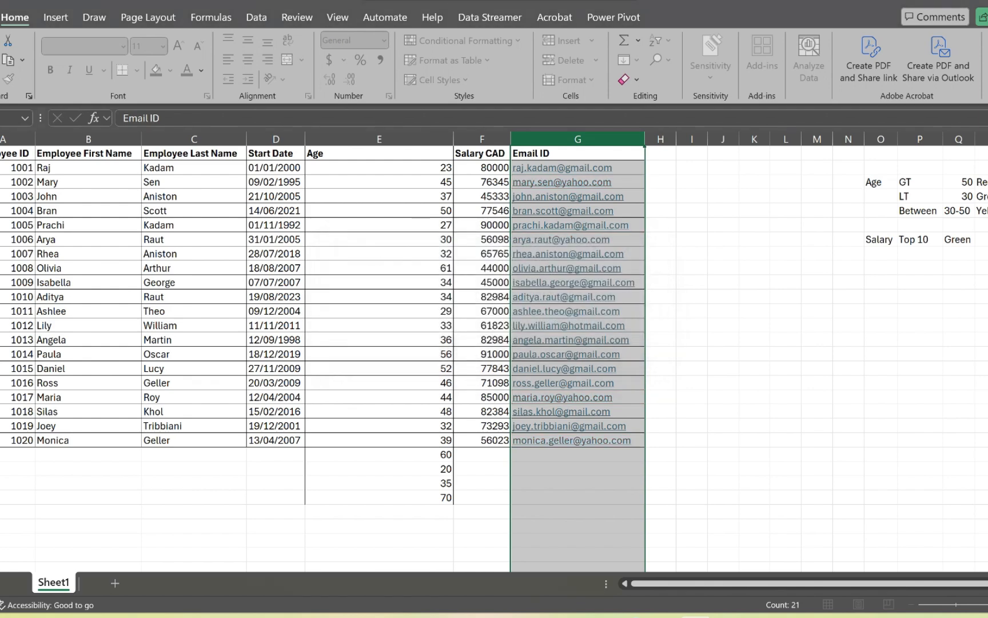
left_click(691, 311)
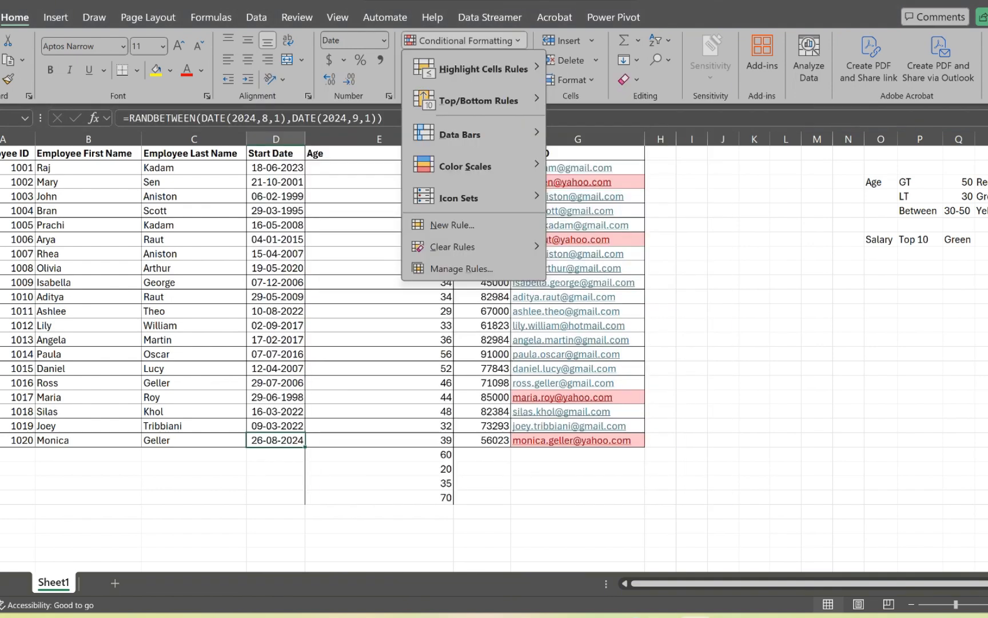
mouse_move(483, 69)
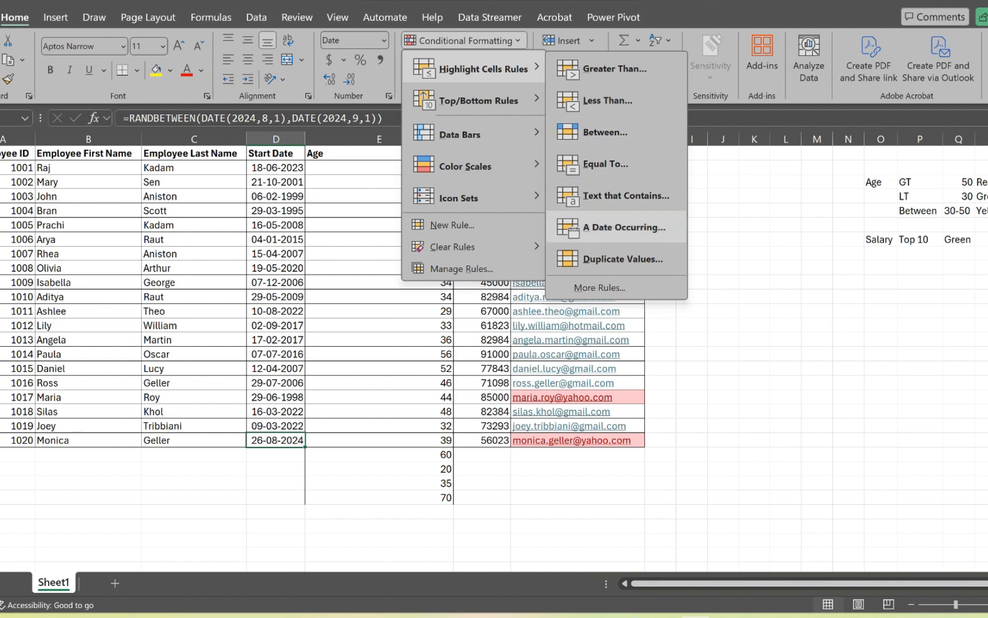
key("Escape")
key("Escape")
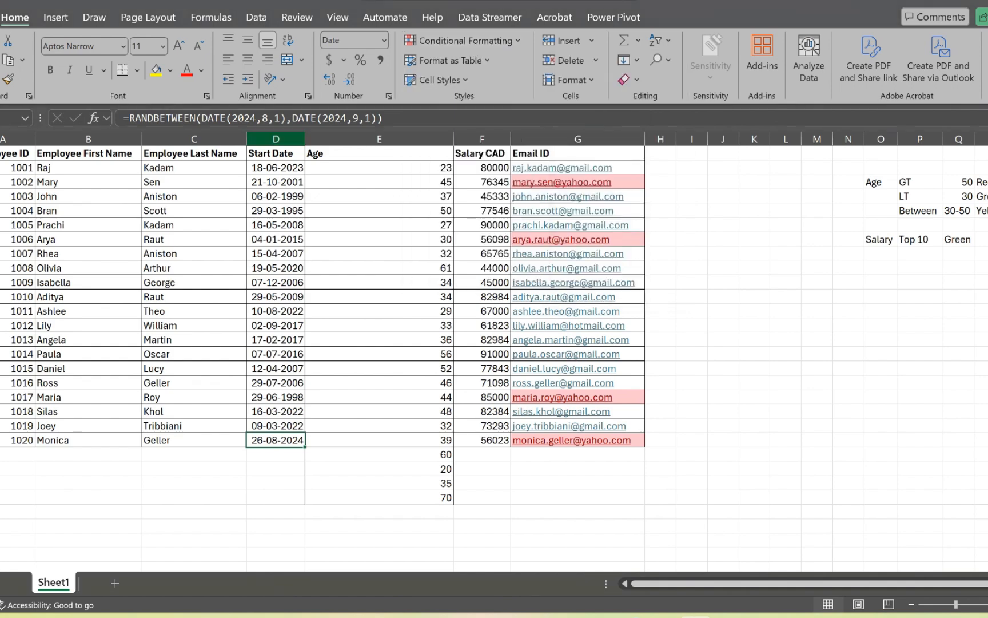
Highlight dates occurring This Month in the Start Date column with Light Red Fill with Dark Red Text.
left_click(276, 139)
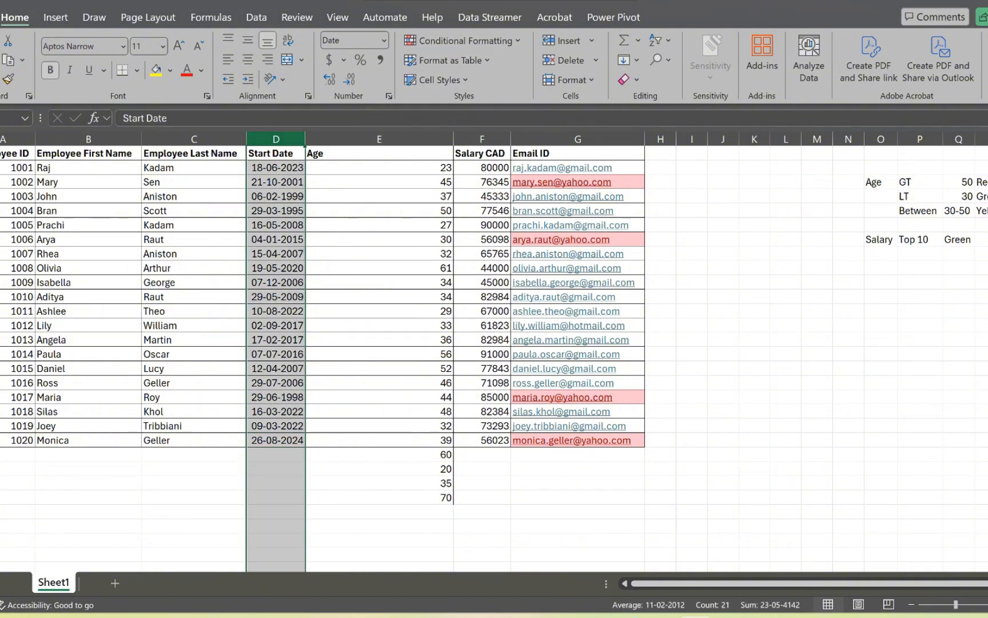
left_click(463, 40)
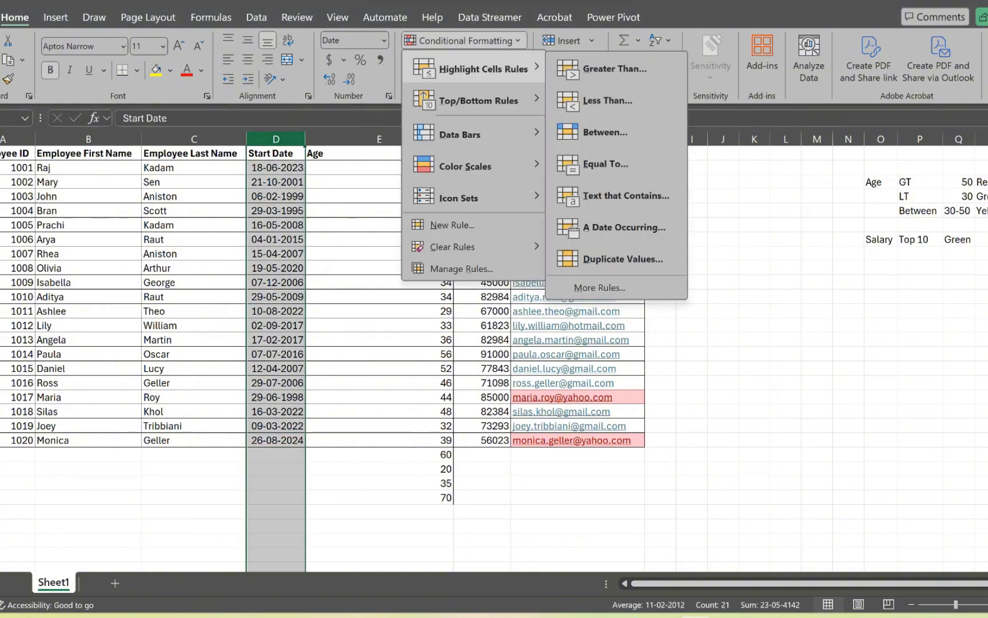
left_click(623, 227)
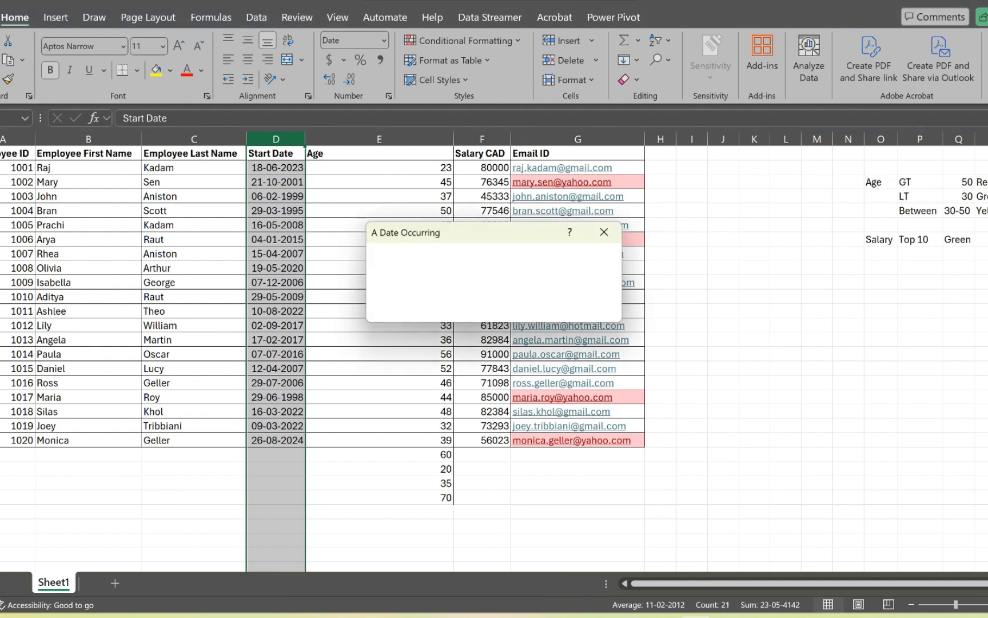
left_click(445, 279)
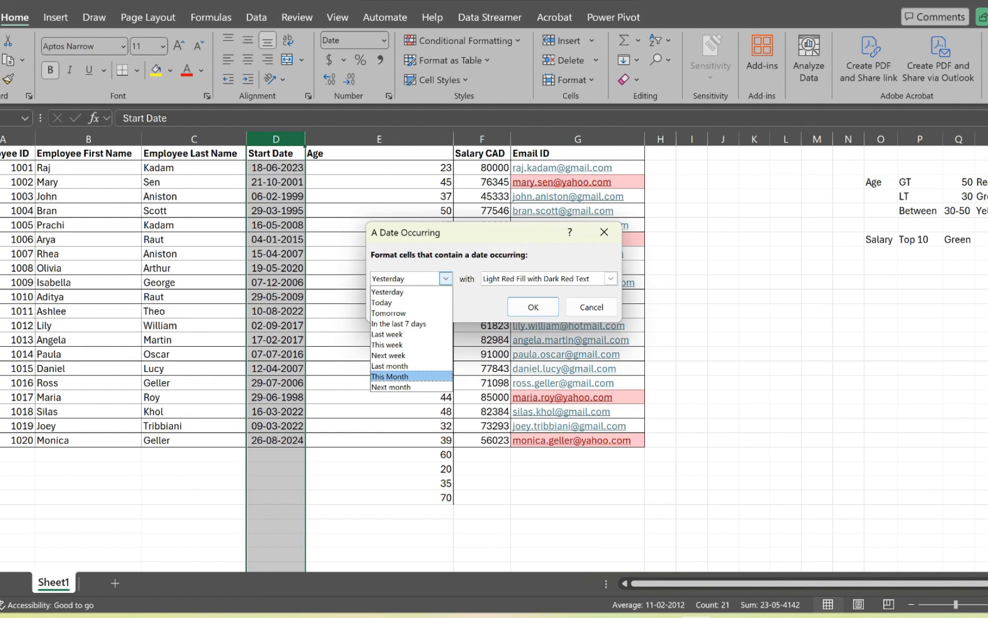
left_click(390, 377)
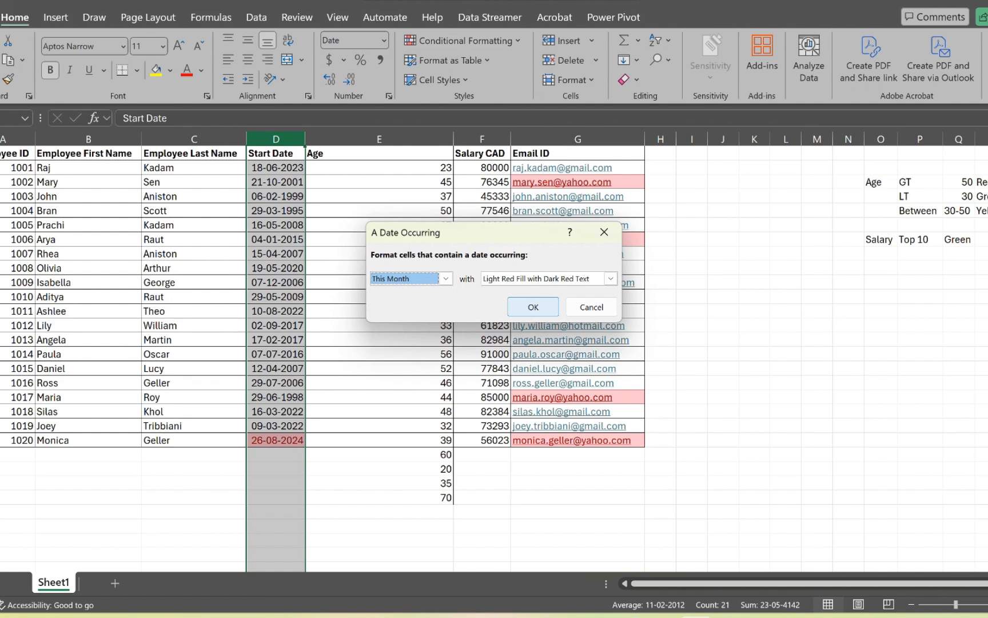
left_click(533, 307)
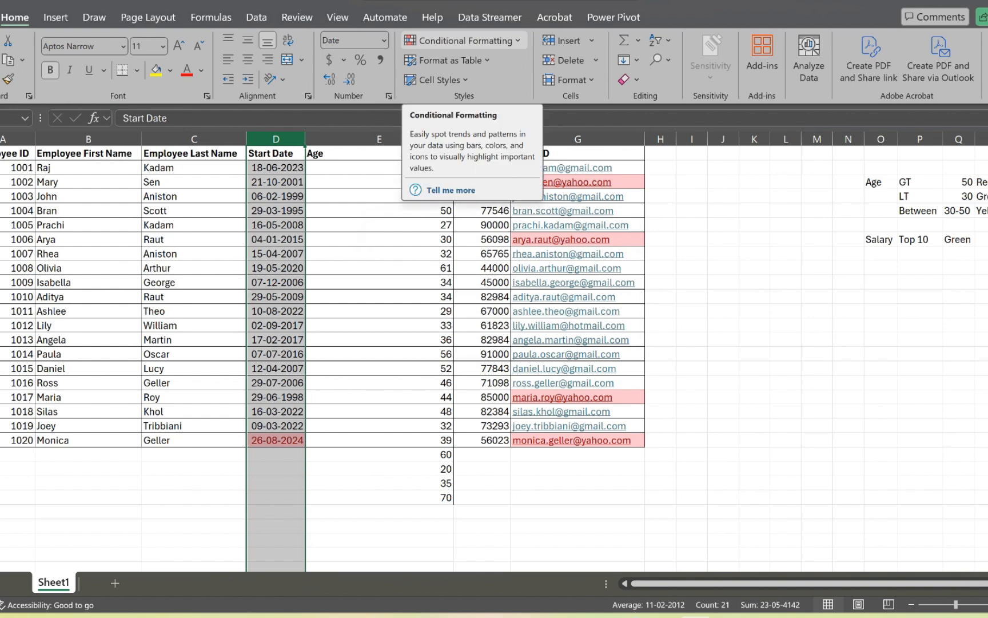
left_click(464, 41)
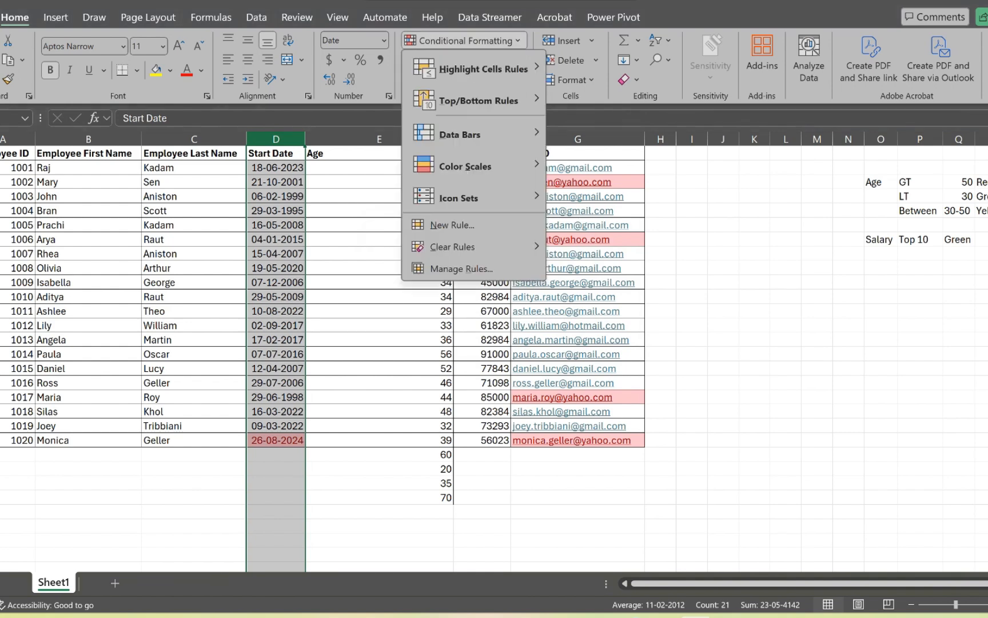
mouse_move(484, 69)
key("Escape")
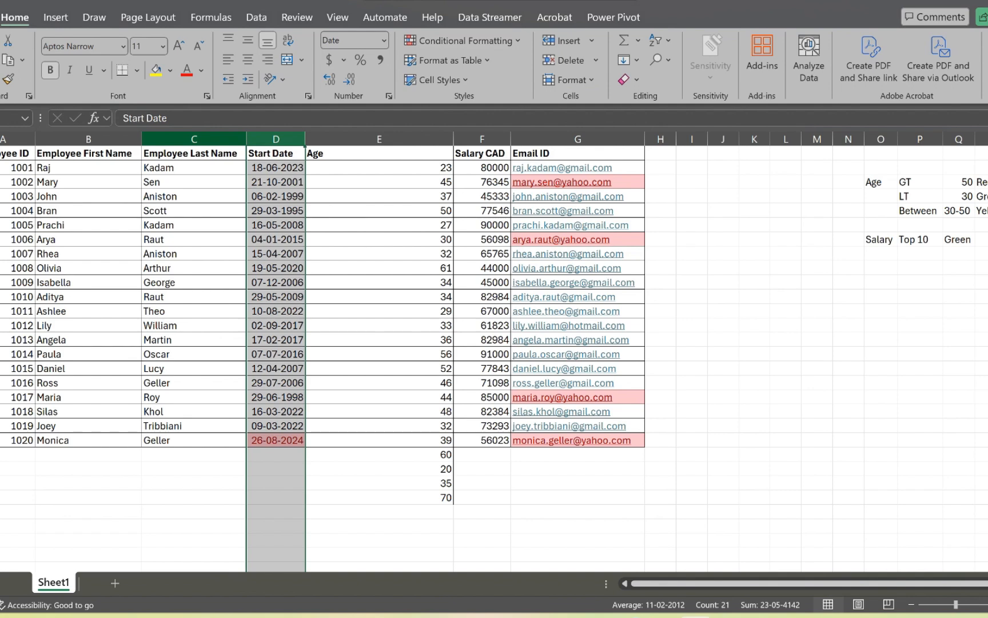
Highlight duplicate values in the Employee Last Name column with Green Fill with Dark Green Text.
left_click(194, 139)
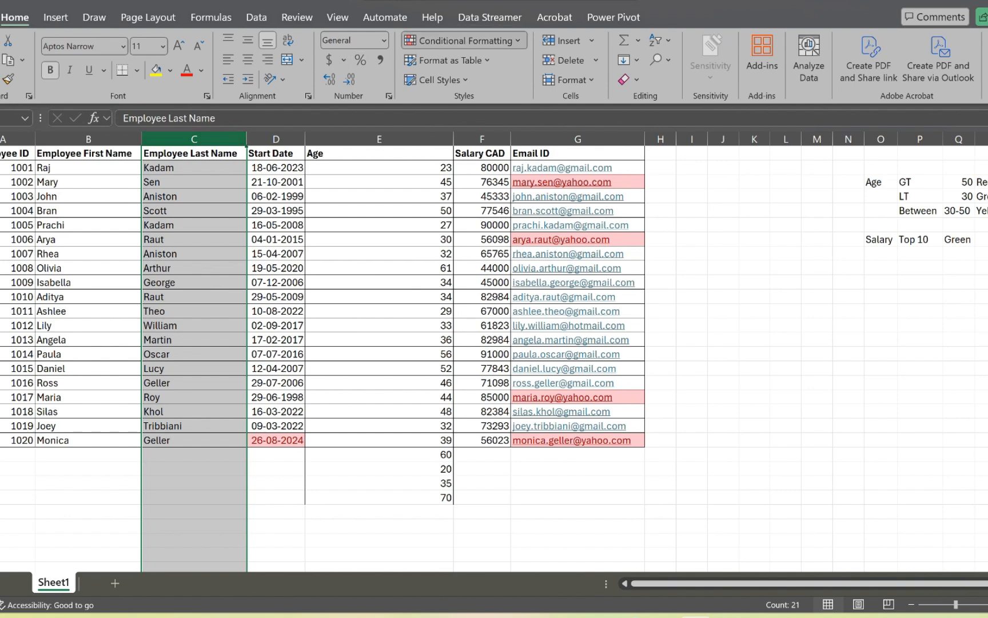
left_click(464, 41)
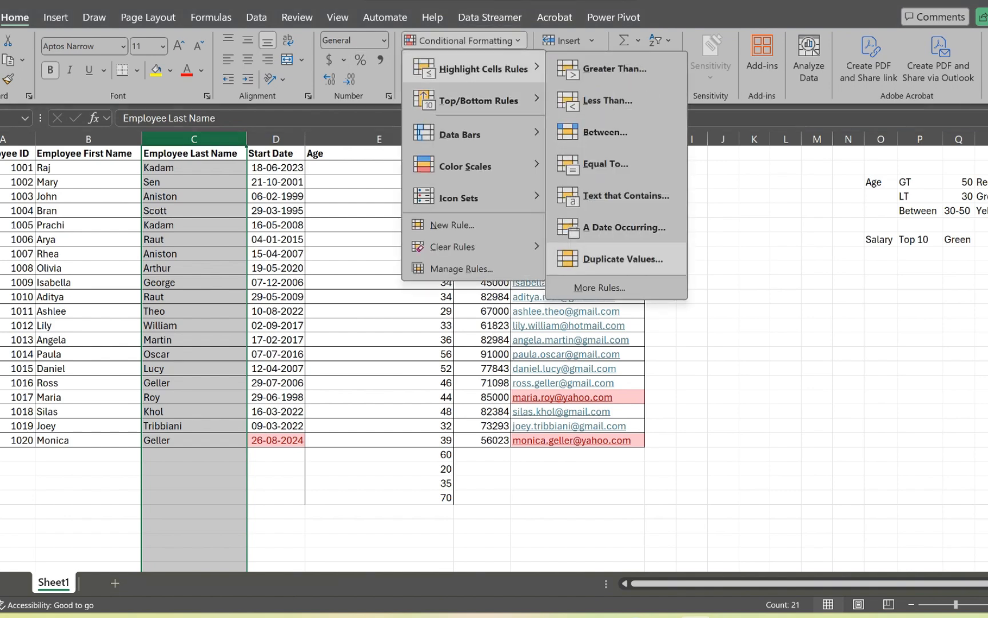
left_click(623, 259)
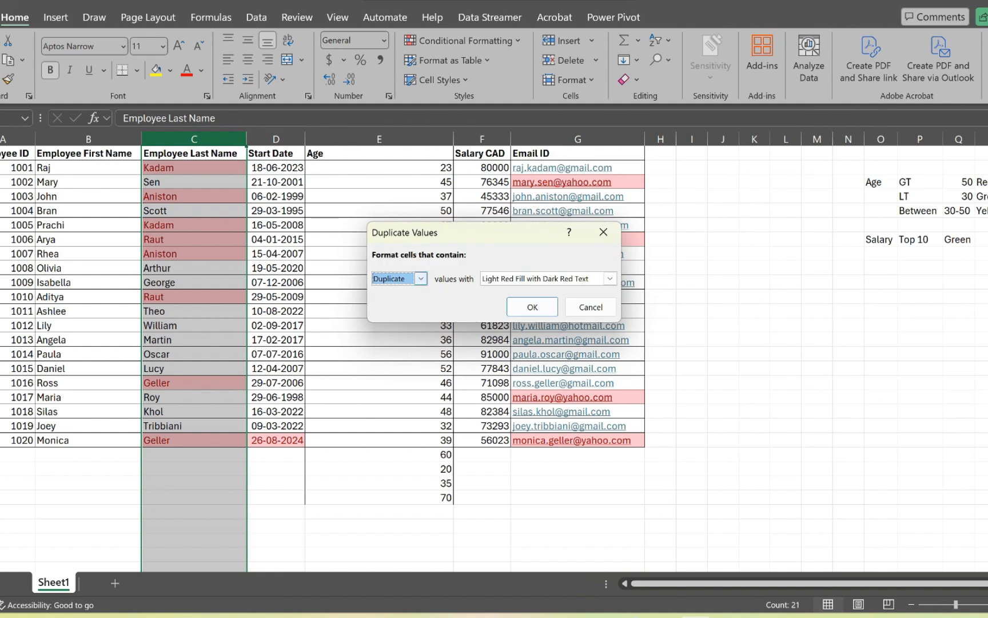
left_click(420, 279)
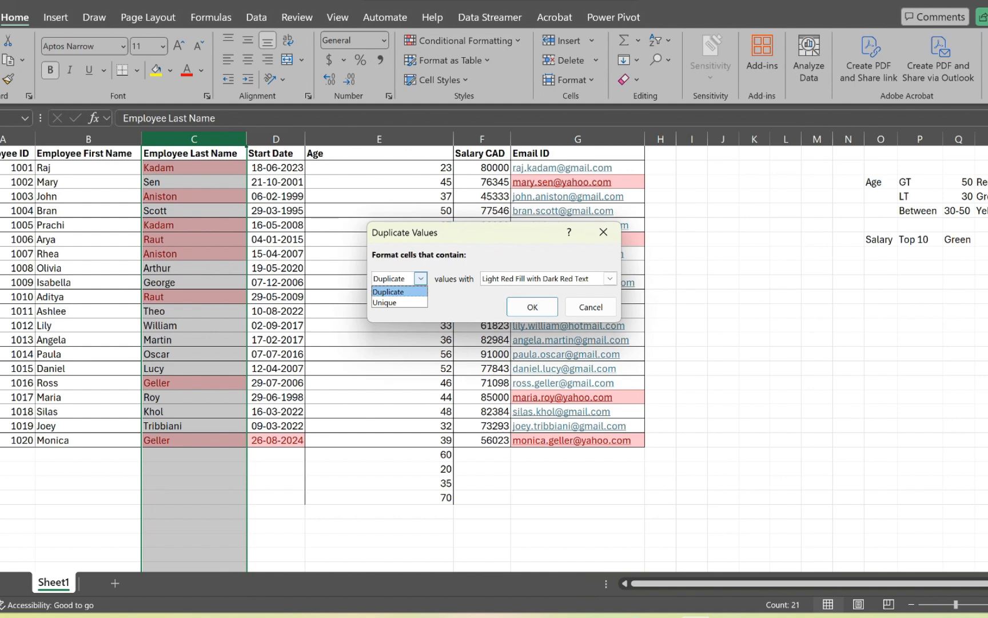
left_click(611, 278)
left_click(610, 278)
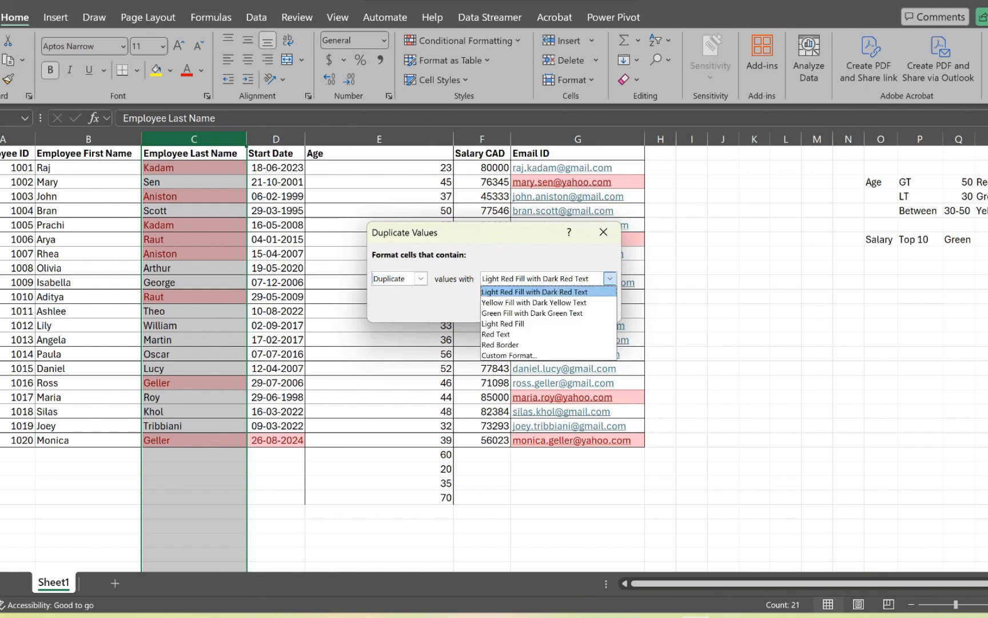
left_click(532, 313)
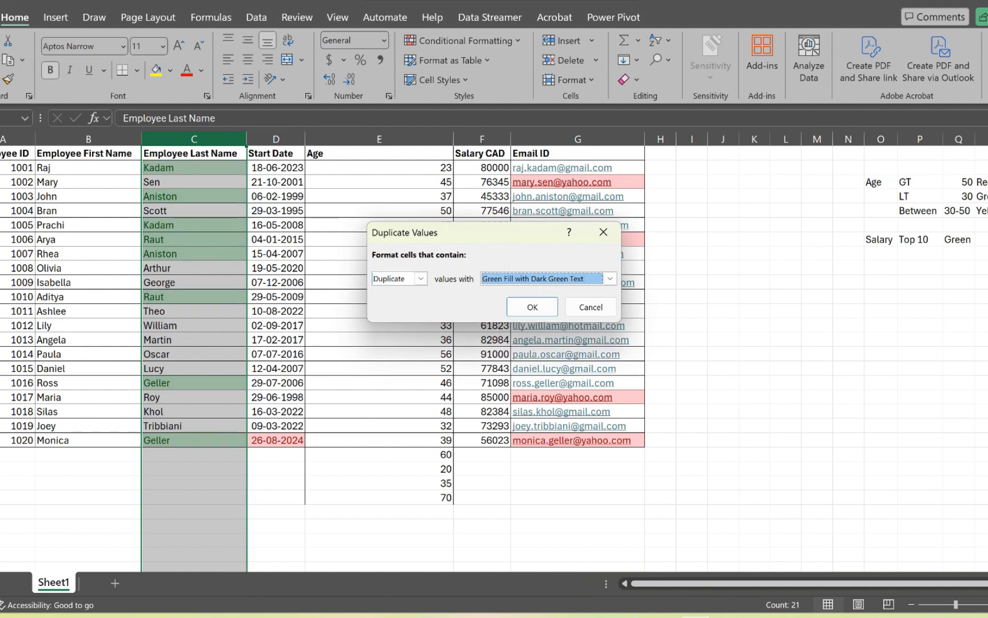
left_click(532, 304)
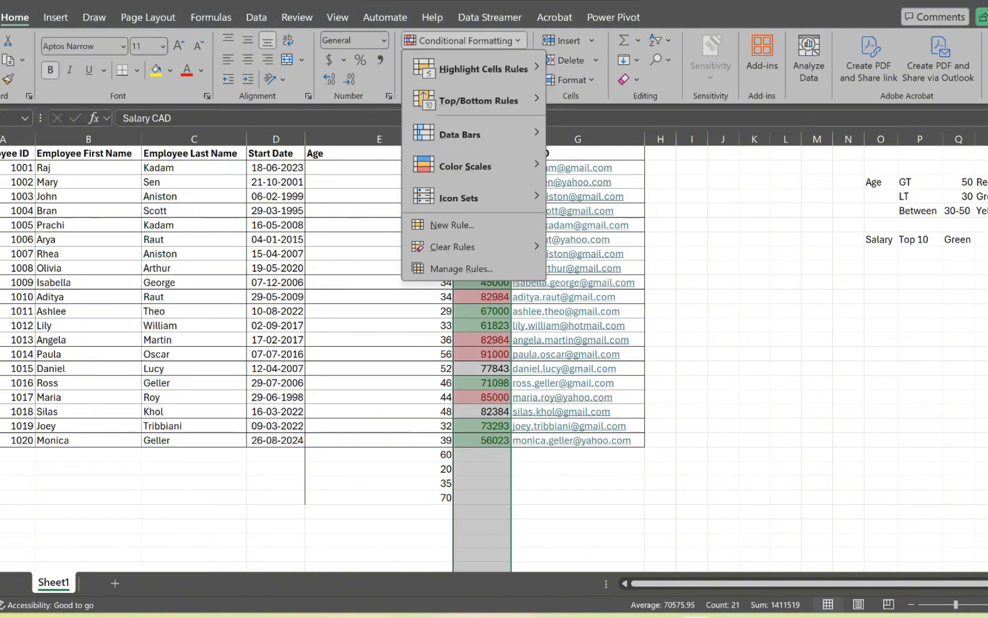
Clear the Salary CAD column's conditional formatting rules and highlight its top 20% of values with Light Red Fill with Dark Red Text.
mouse_move(452, 247)
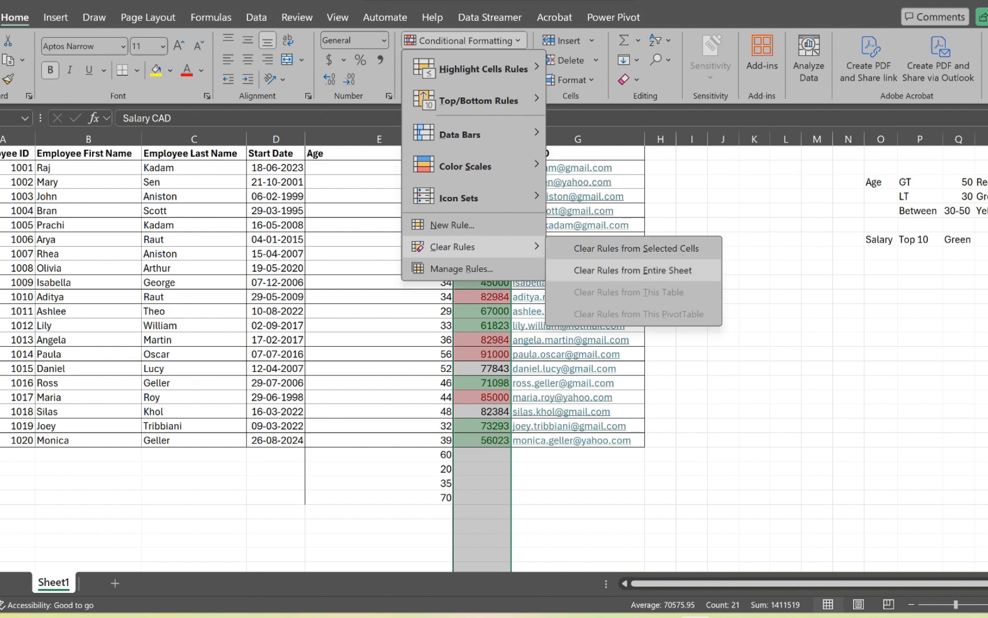
left_click(636, 248)
left_click(463, 40)
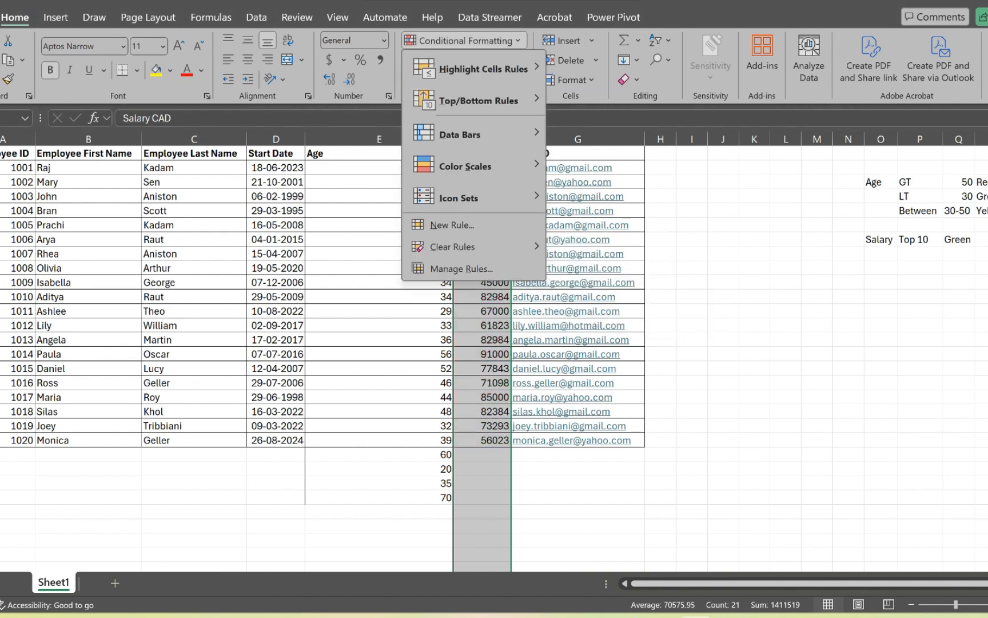
mouse_move(479, 101)
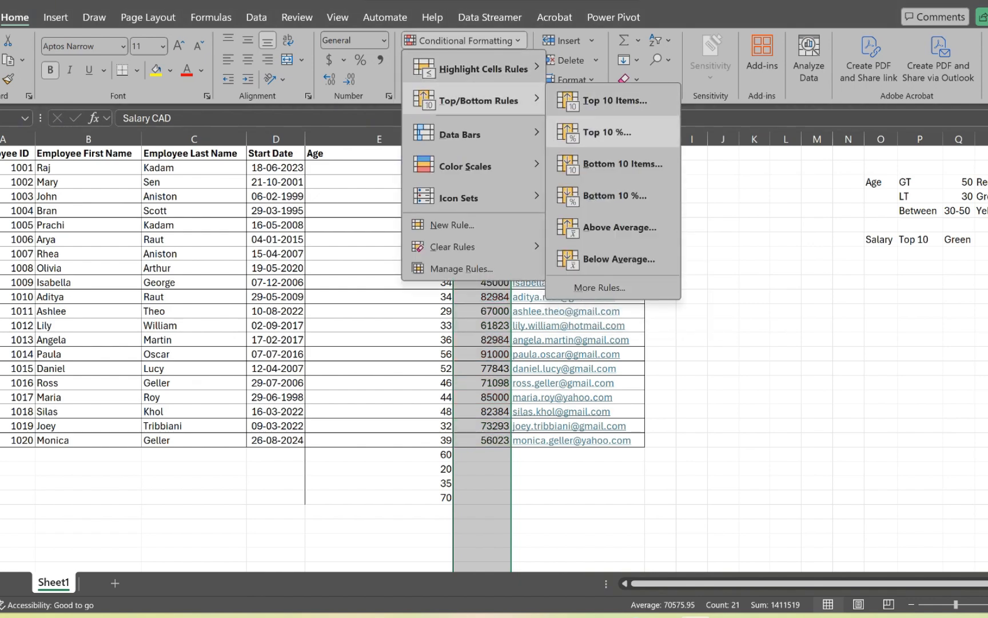
left_click(608, 131)
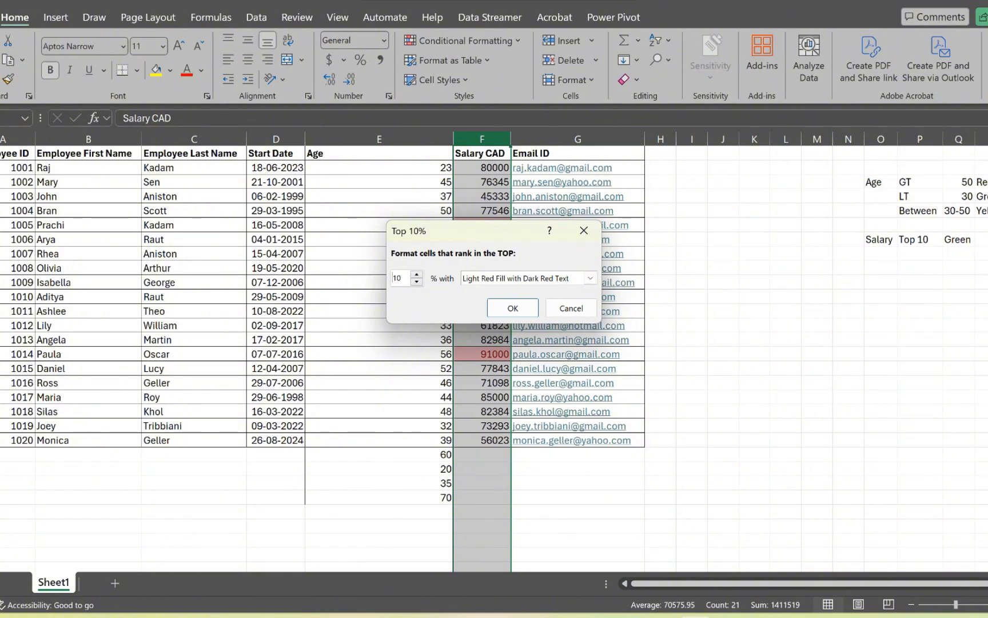
key("Down")
key("Up")
key("Up")
key("Up")
key("Up")
key("Up")
key("Up")
key("Up")
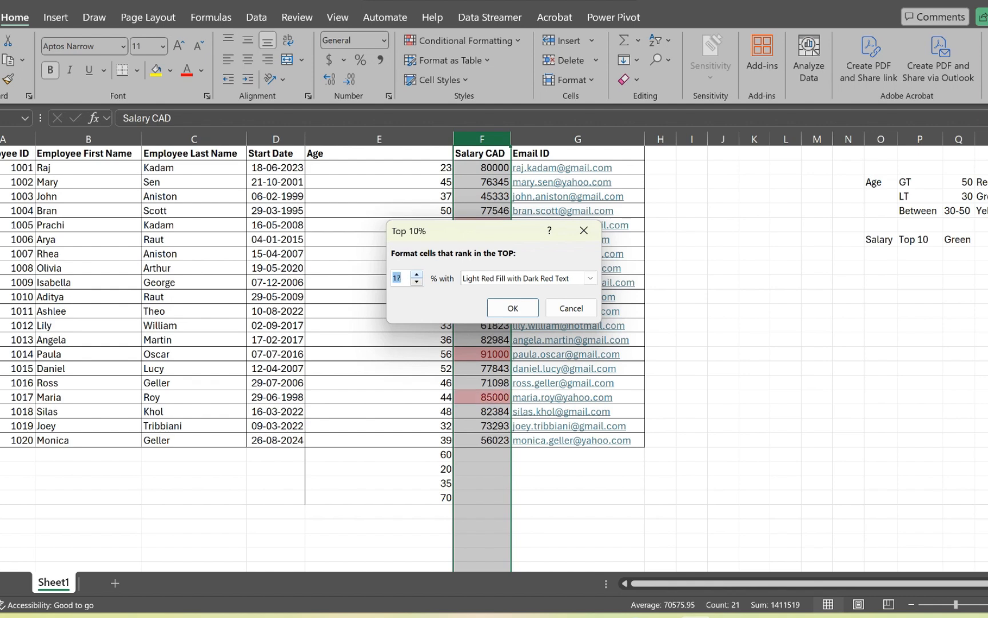
key("Up")
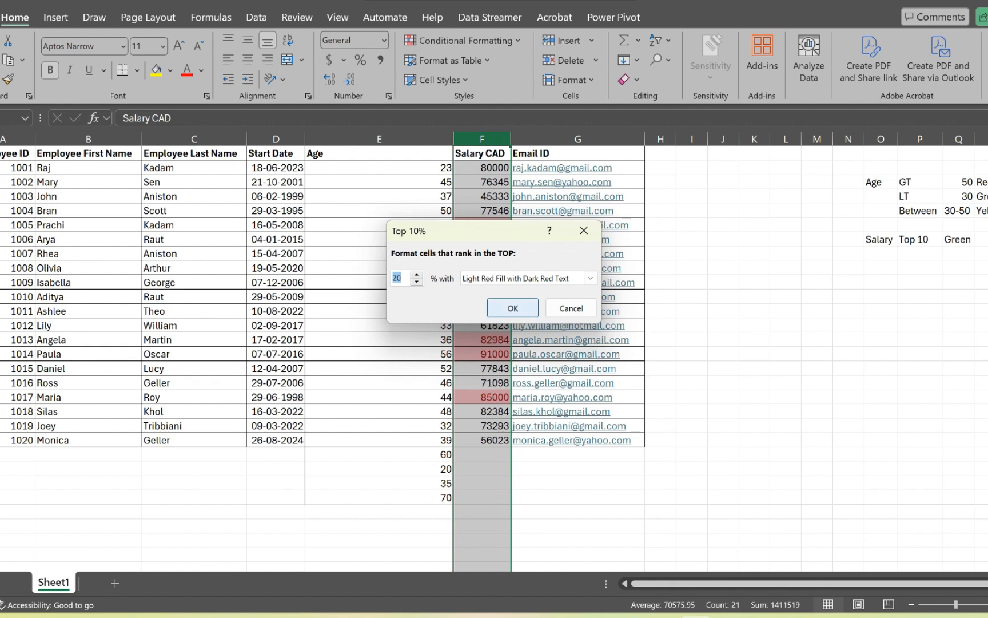
left_click(512, 308)
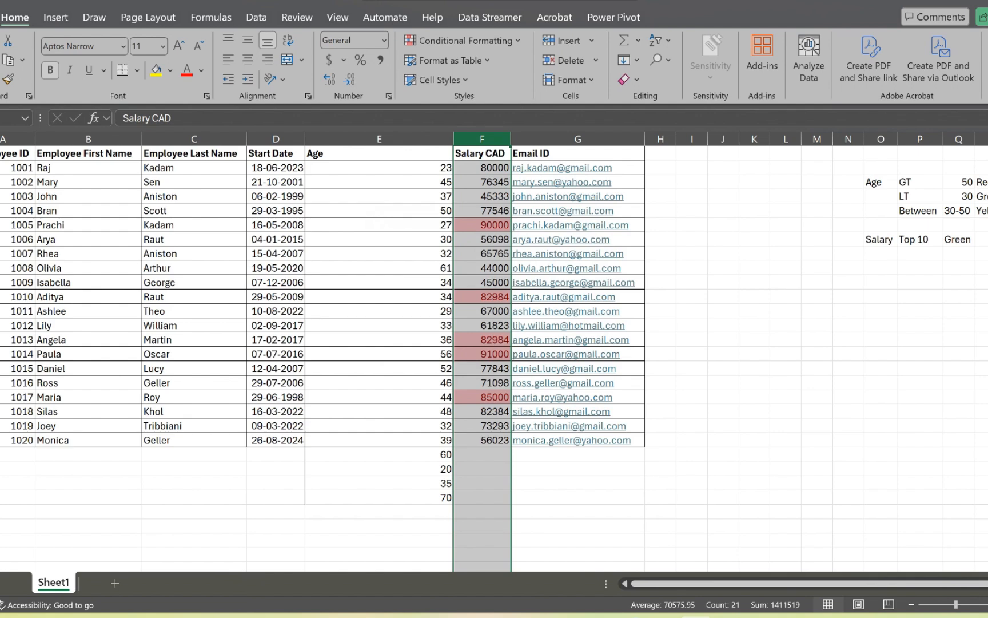
Highlight the bottom 10% of values in the Salary CAD column with Green Fill with Dark Green Text.
left_click(463, 40)
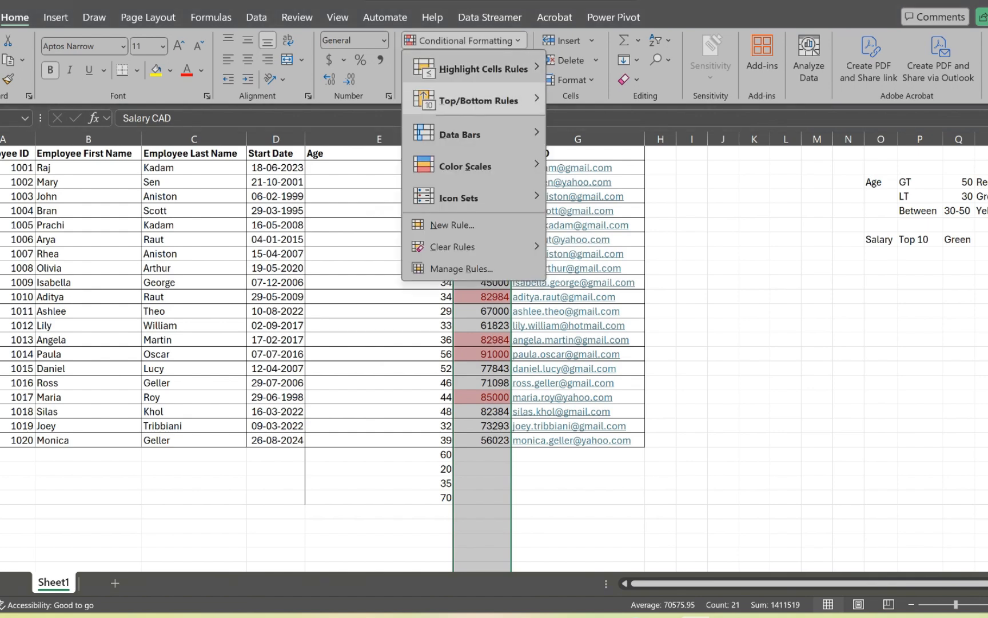
mouse_move(478, 100)
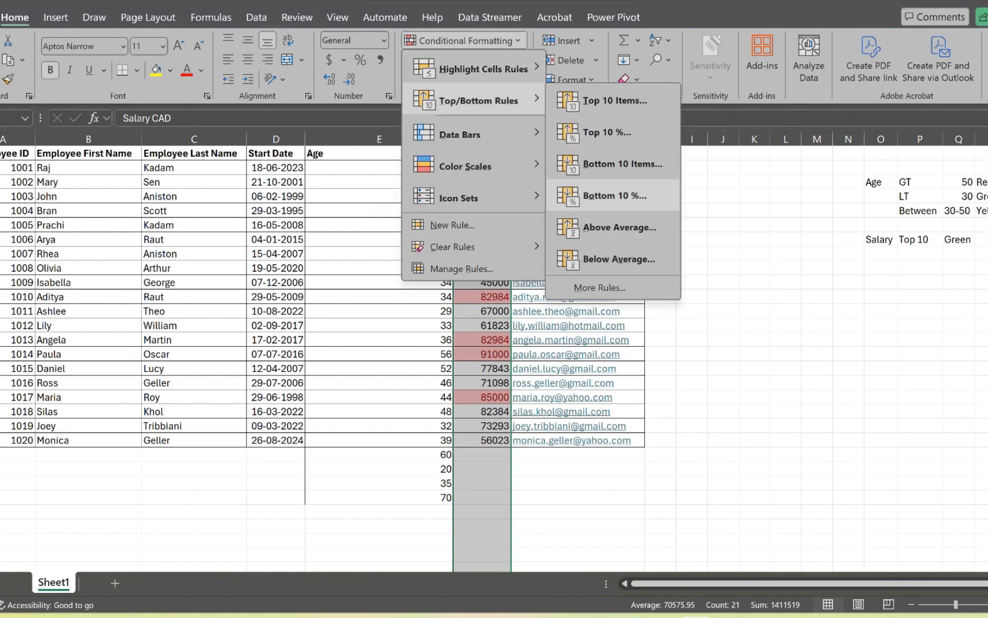
left_click(614, 195)
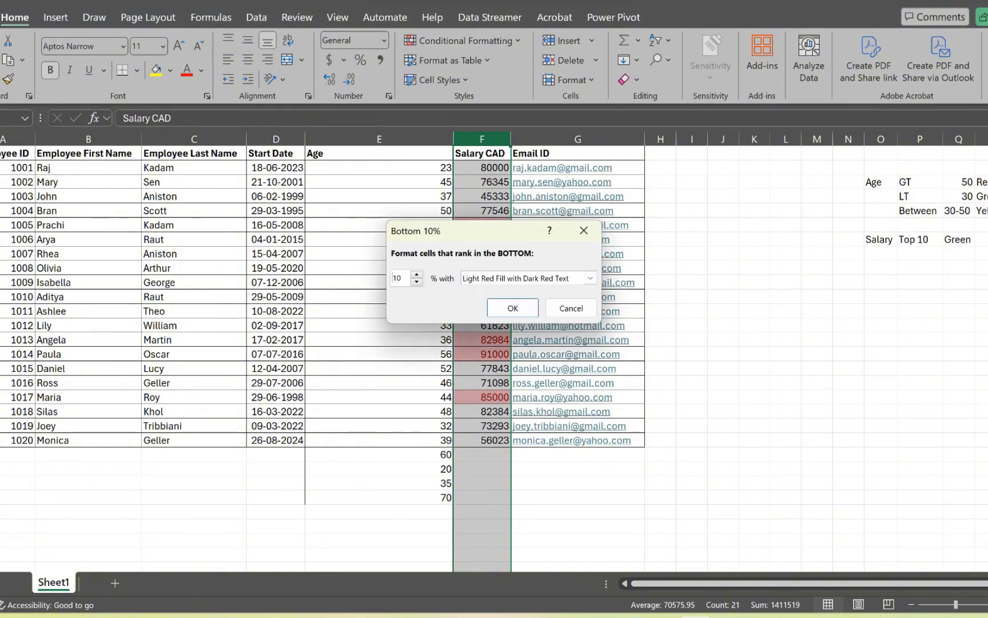
left_click(590, 278)
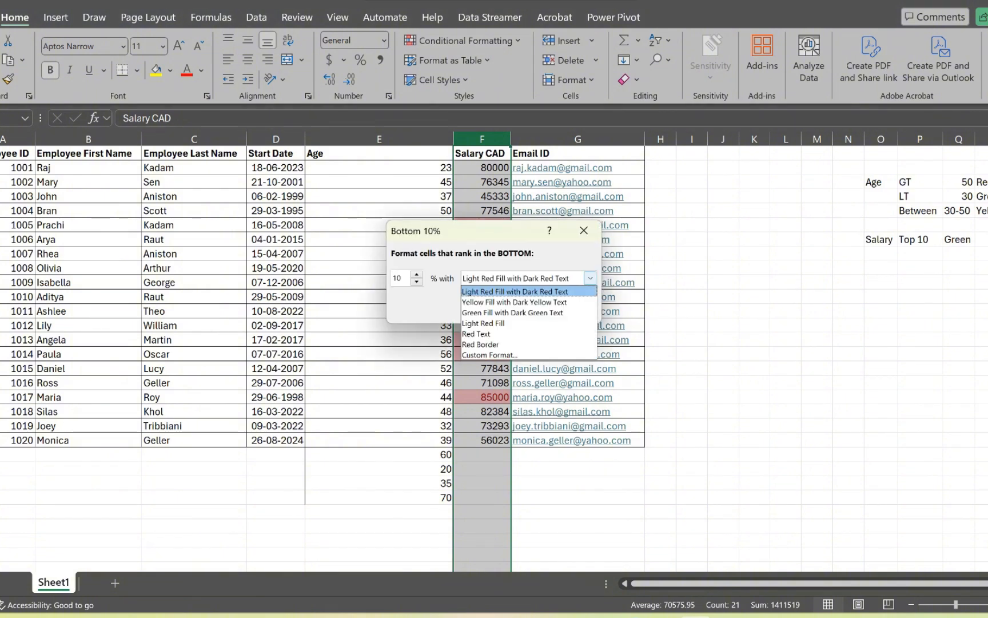
left_click(503, 312)
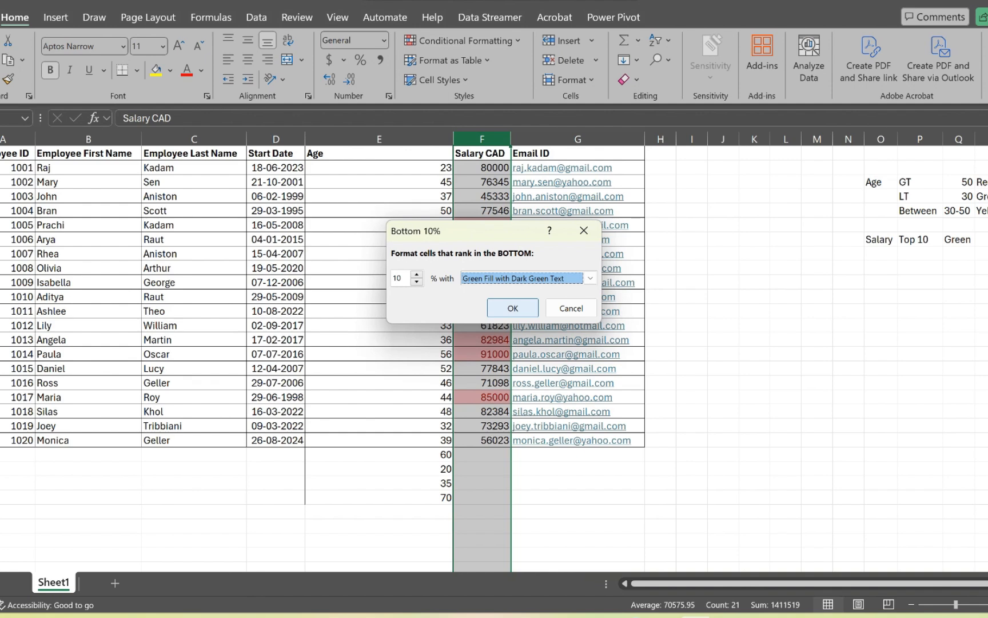
key("Return")
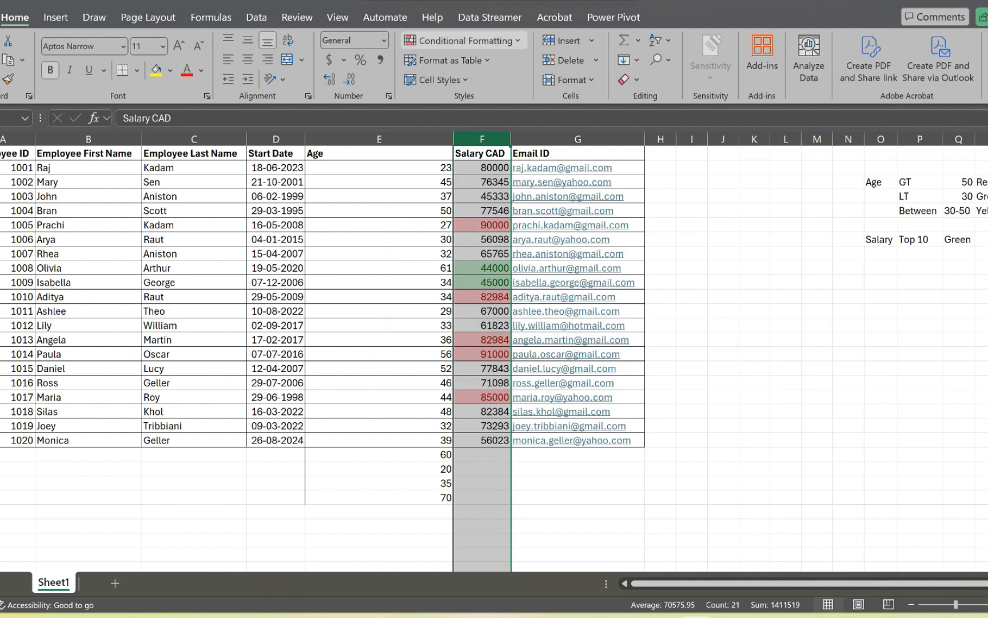
Clear the conditional formatting rules from the entire sheet.
left_click(465, 41)
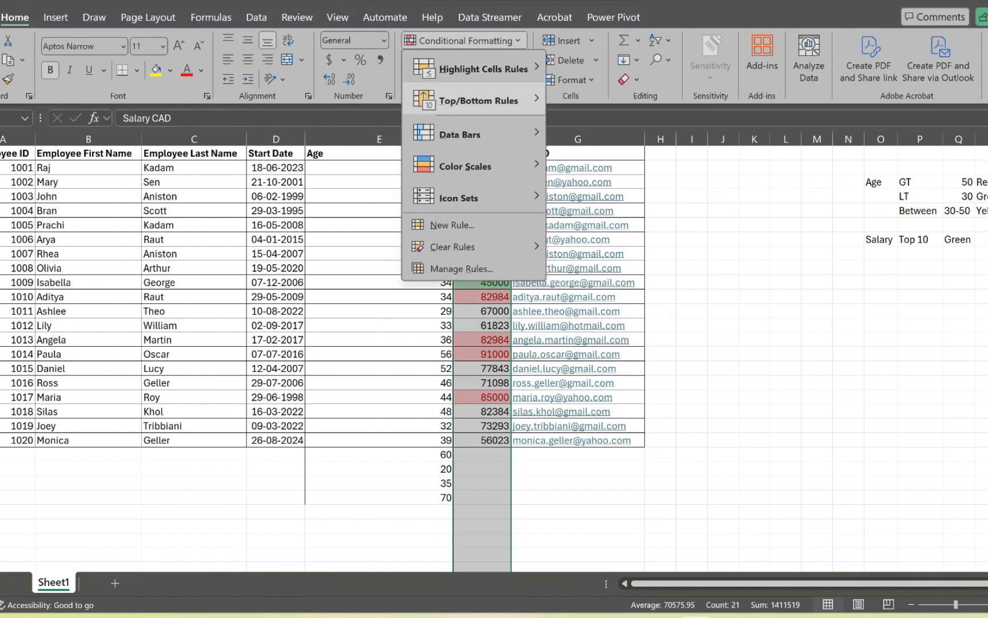
mouse_move(479, 100)
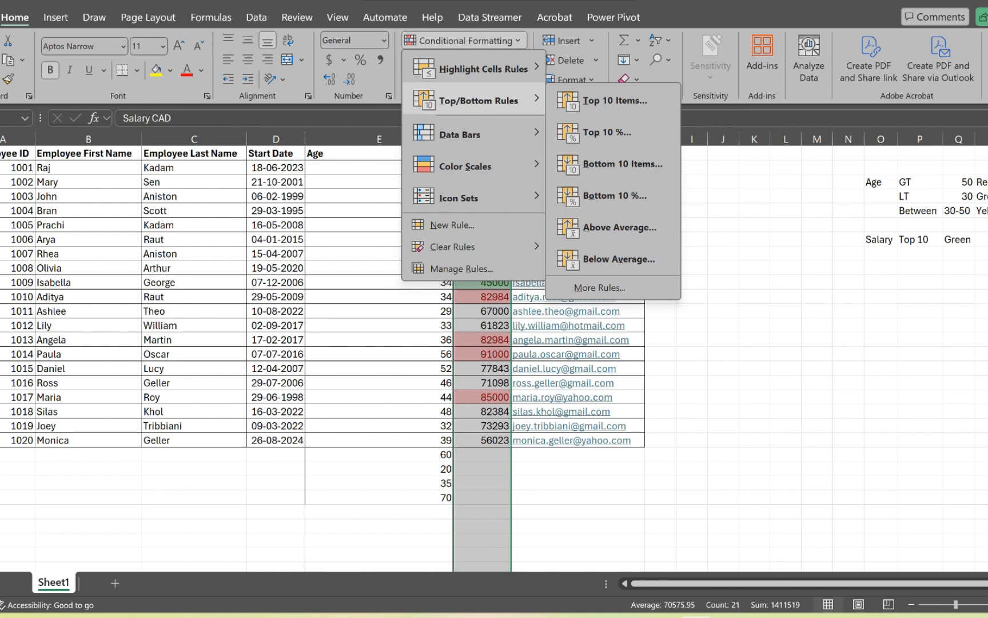
left_click(465, 41)
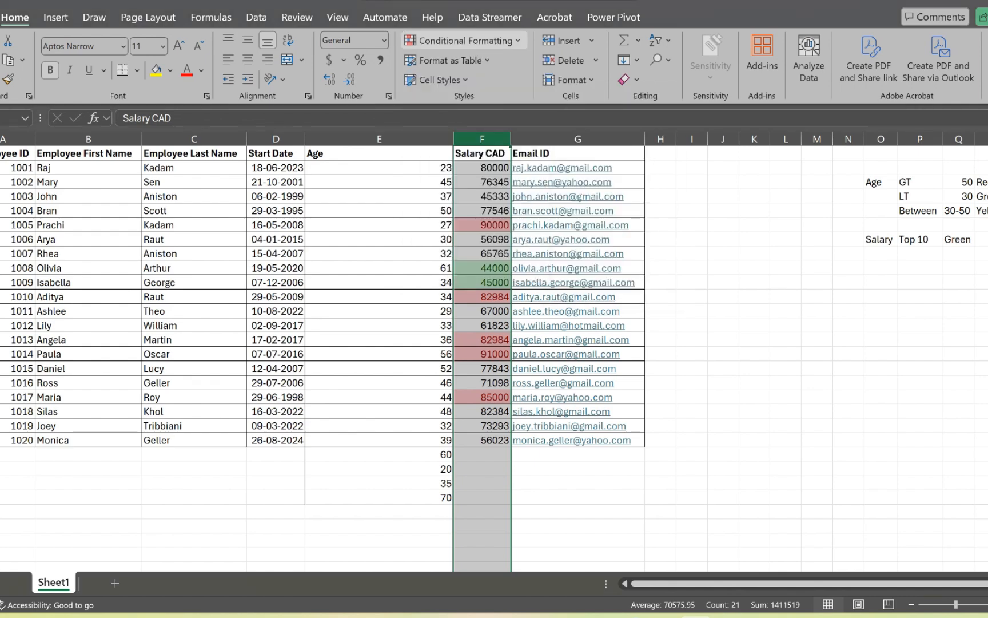
left_click(465, 41)
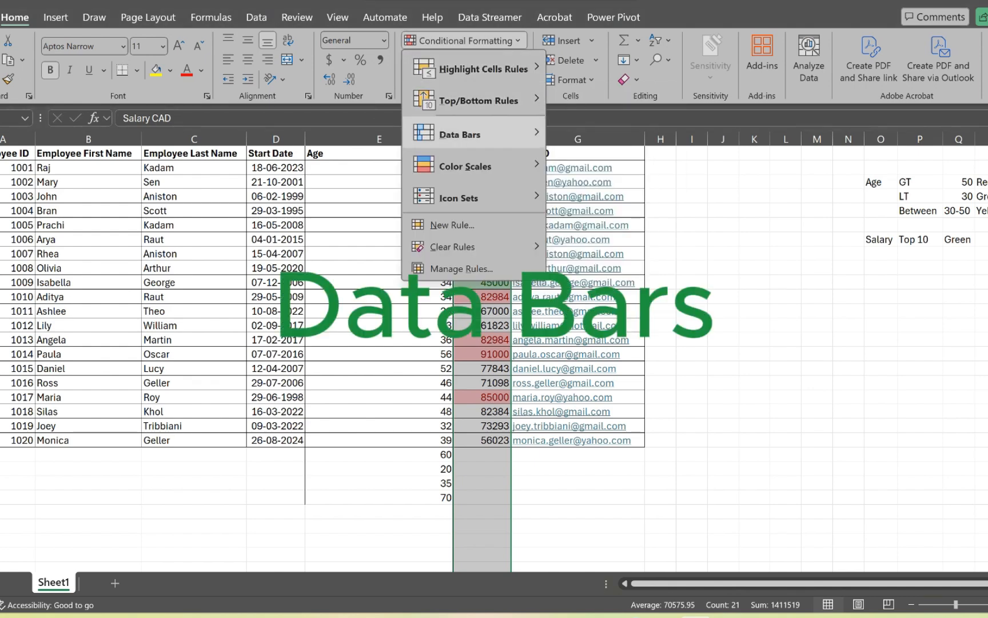
mouse_move(459, 134)
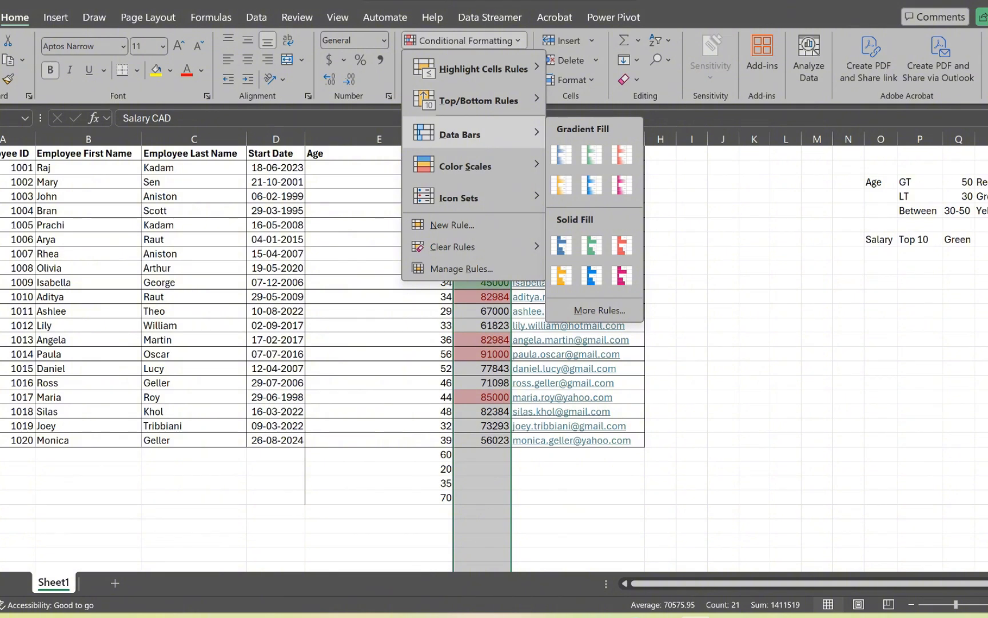
mouse_move(458, 246)
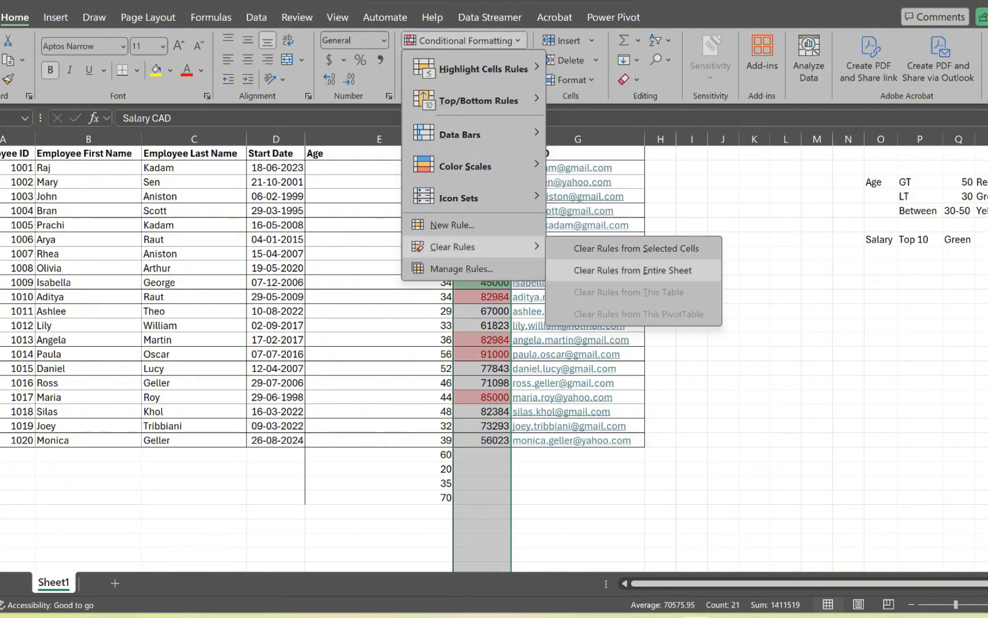
left_click(632, 270)
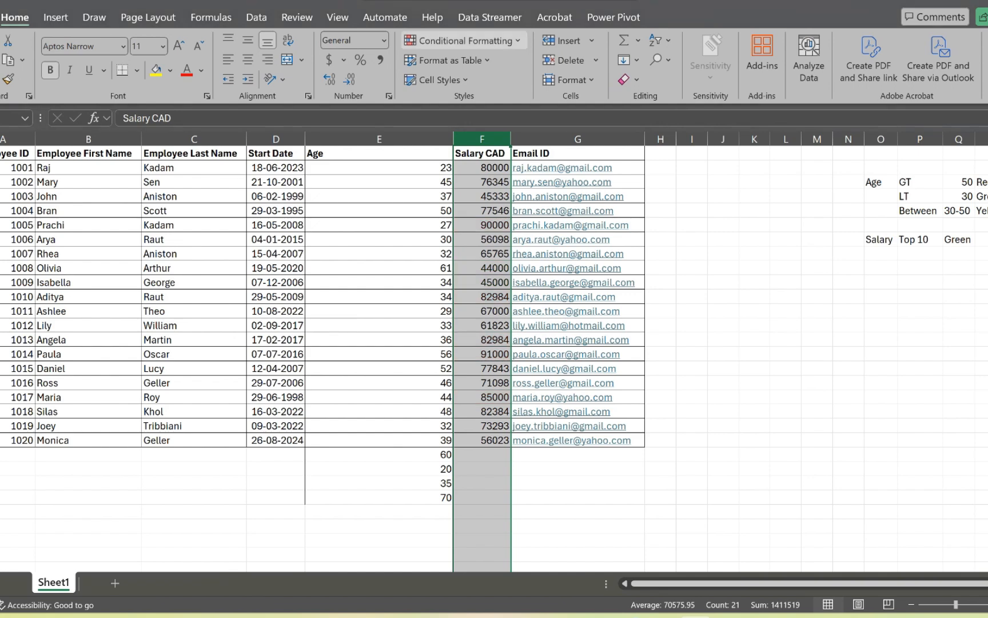
Apply gradient-fill Light Blue data bars to the Salary CAD column and widen the column.
left_click(463, 40)
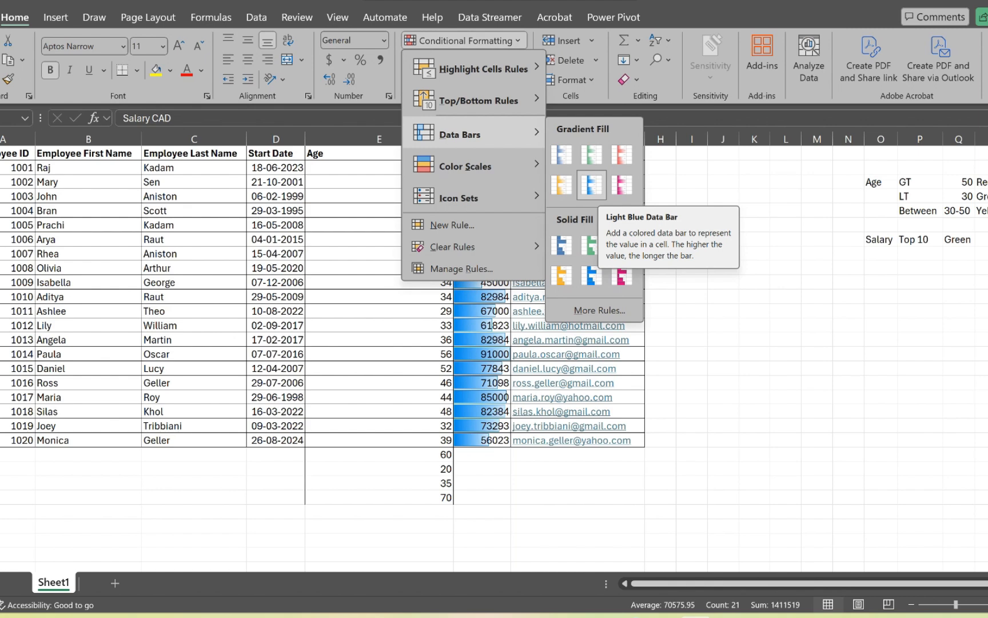
left_click(592, 184)
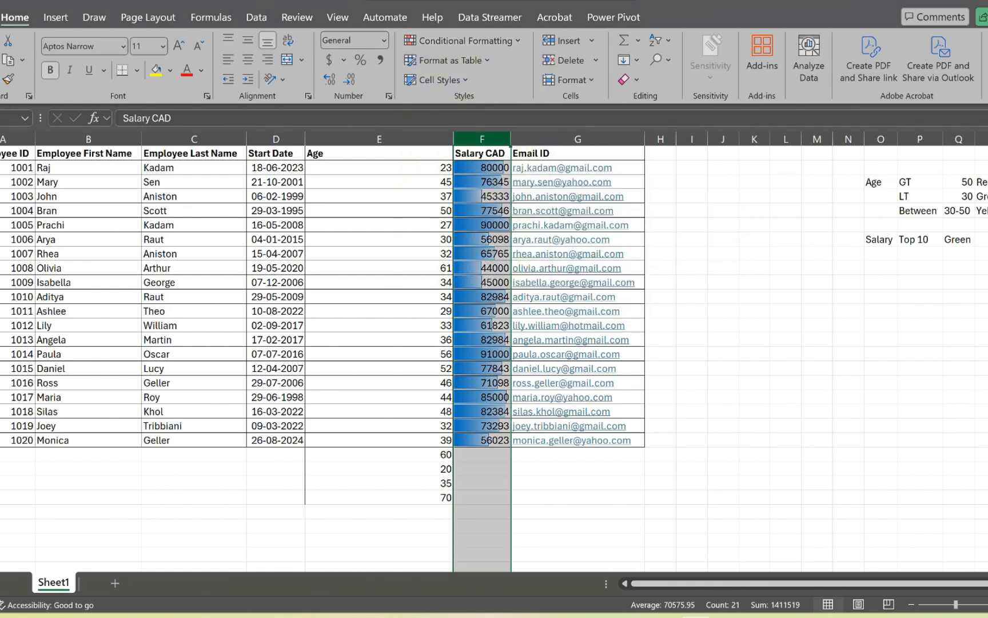
left_click_drag(511, 139, 580, 139)
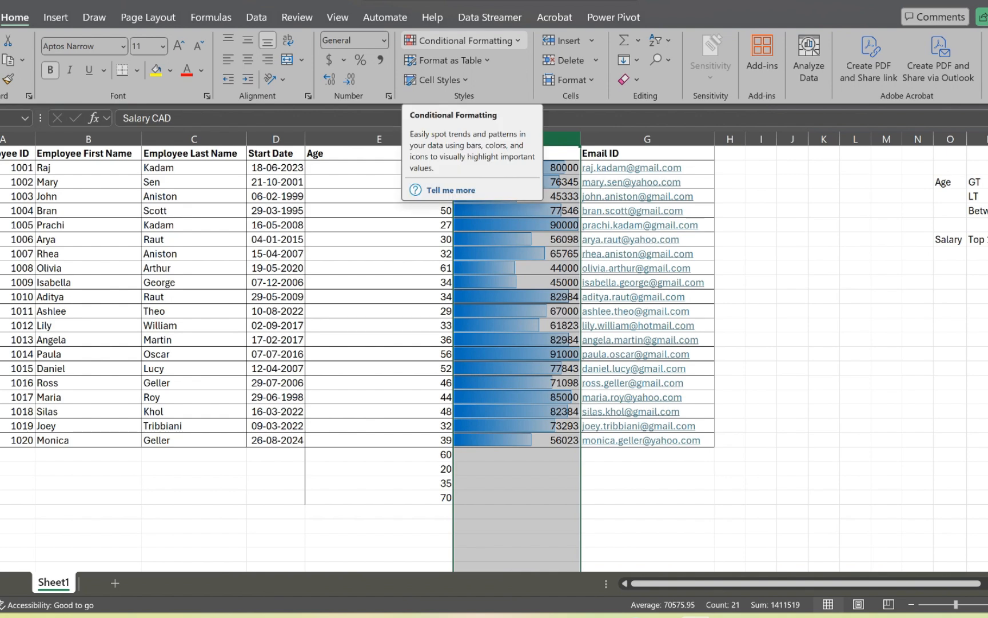
Add a two-colour scale to the Salary CAD column, shading low values green and high values white.
left_click(463, 41)
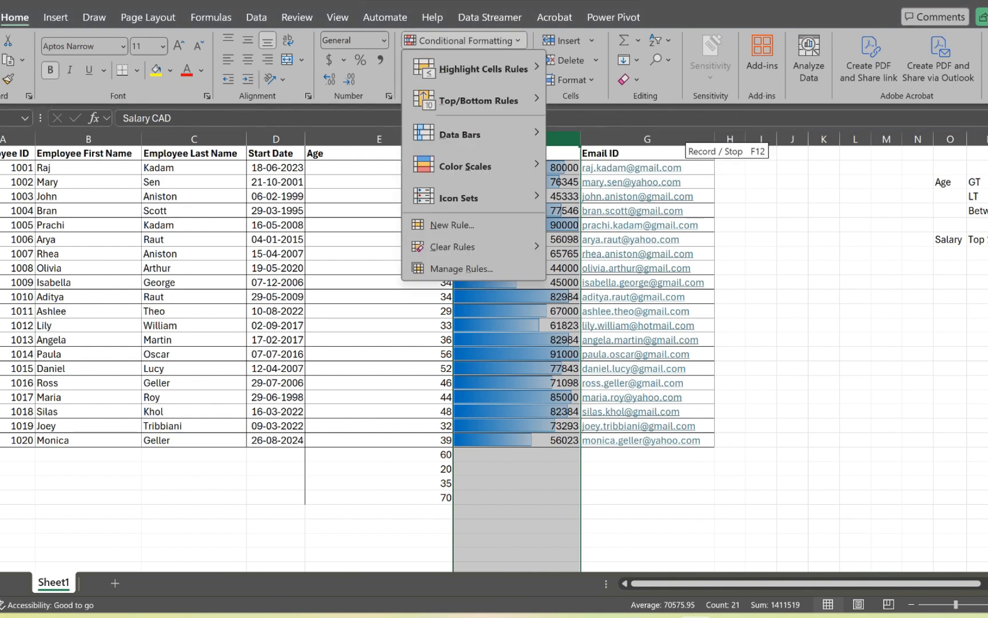
mouse_move(465, 166)
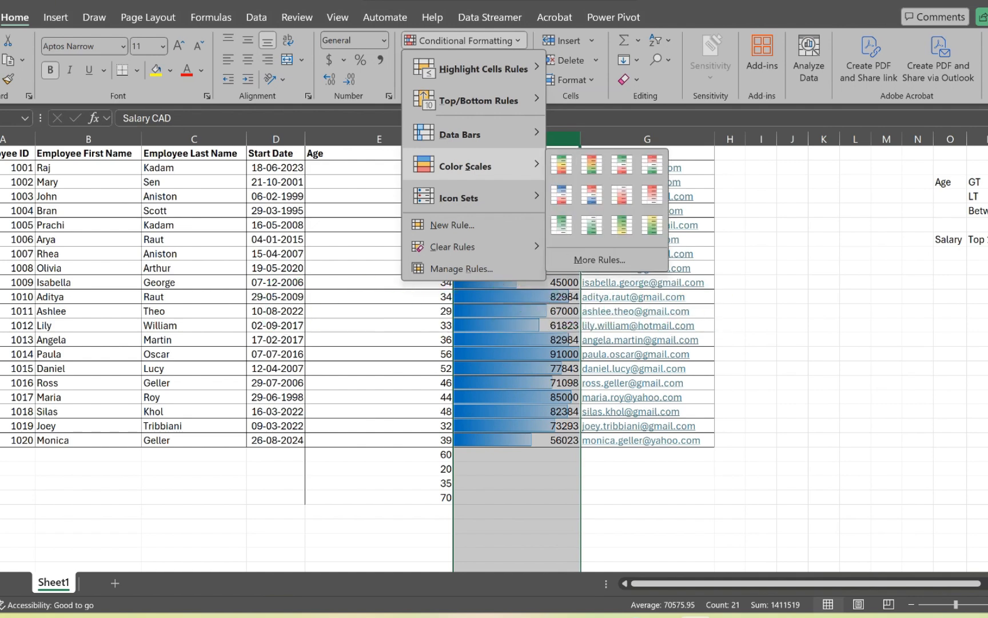
mouse_move(459, 134)
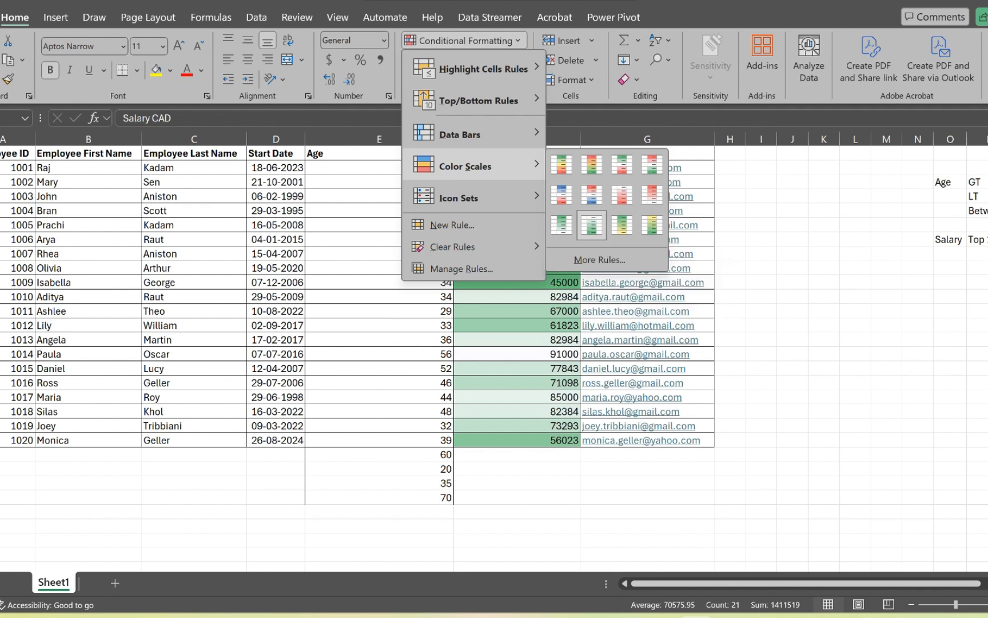
left_click(592, 225)
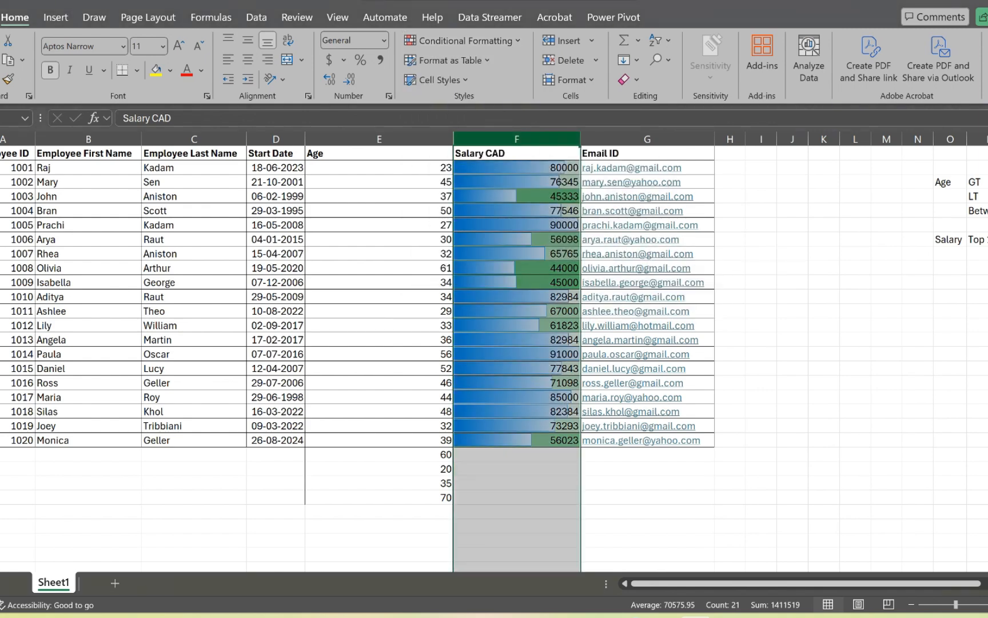
left_click(517, 483)
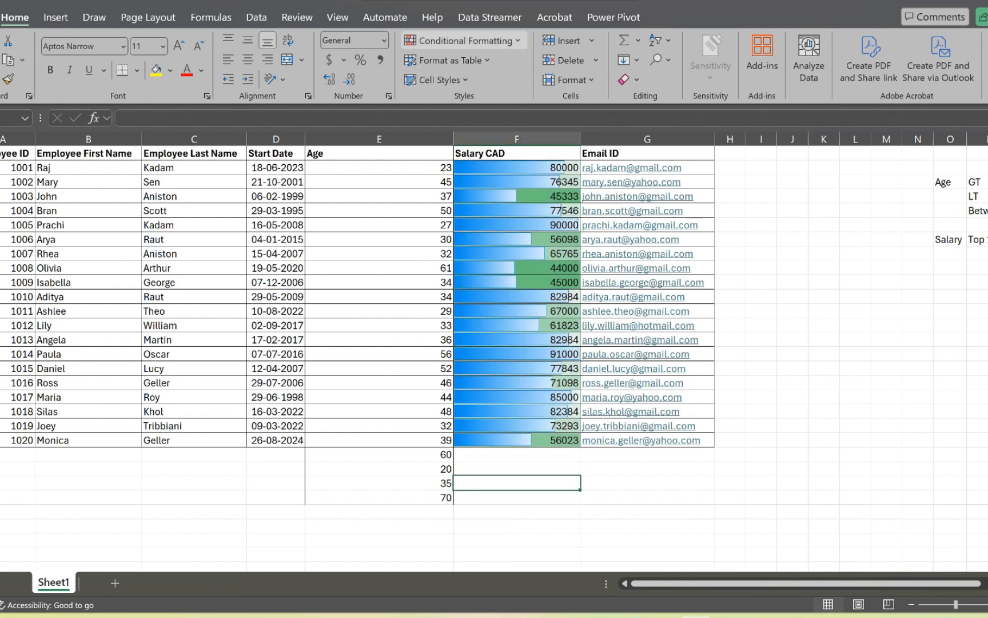
Clear the data bar and colour scale rules from the entire sheet.
left_click(463, 40)
mouse_move(457, 246)
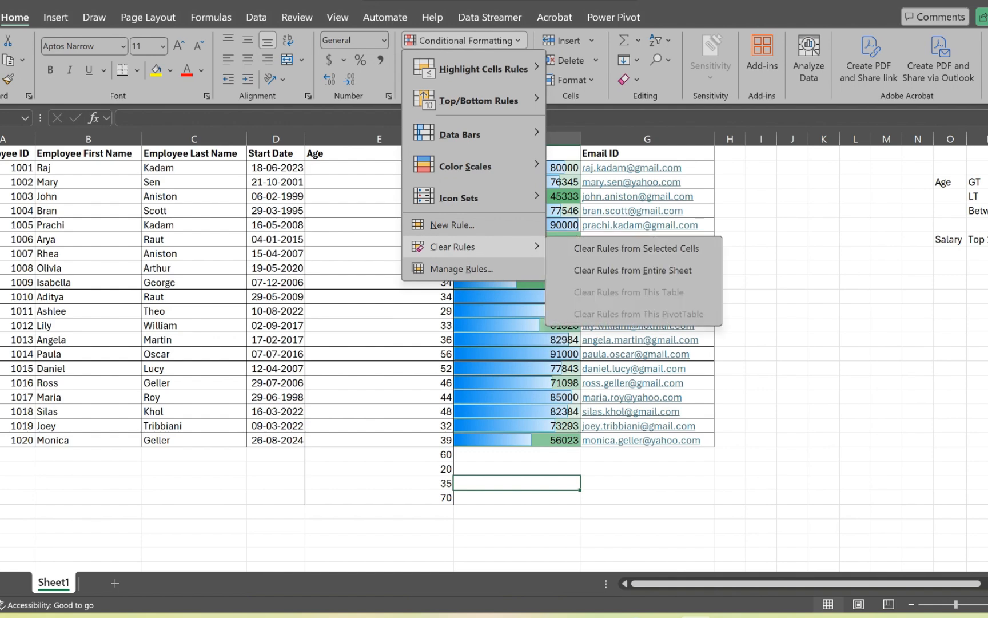
left_click(633, 270)
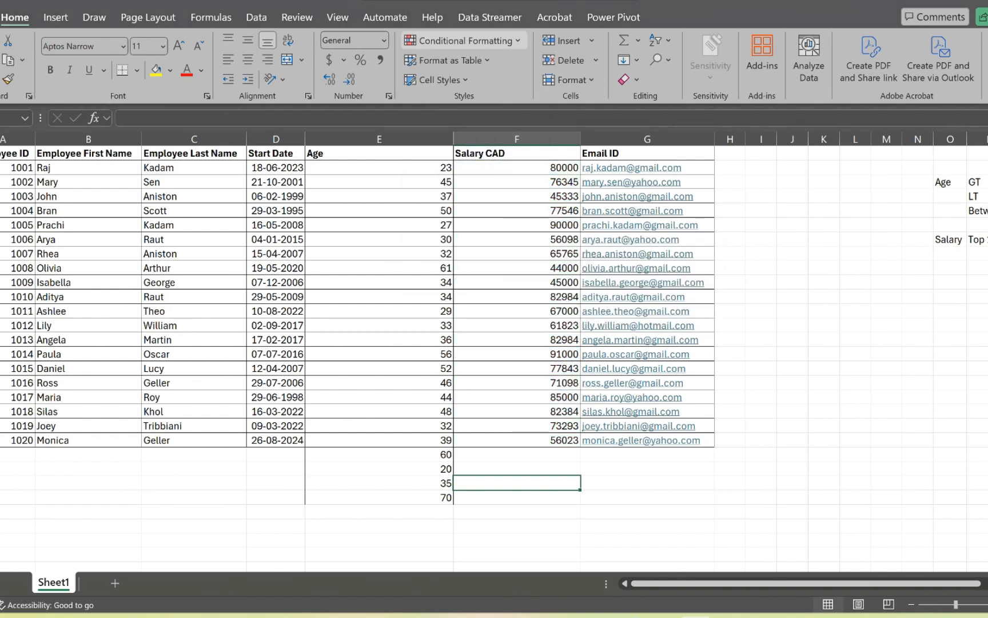
left_click(463, 40)
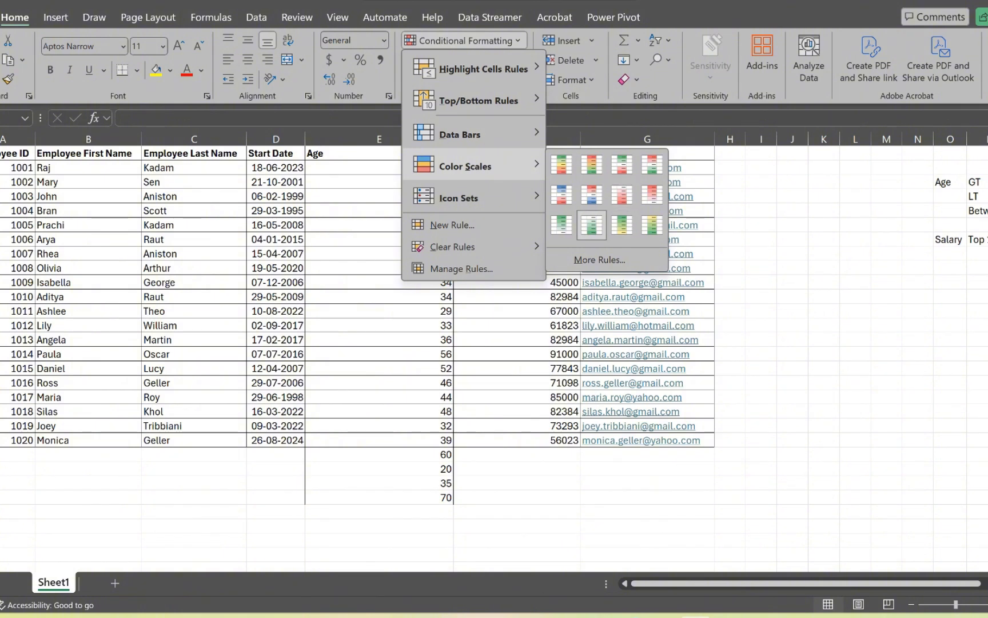
left_click(517, 482)
left_click(517, 483)
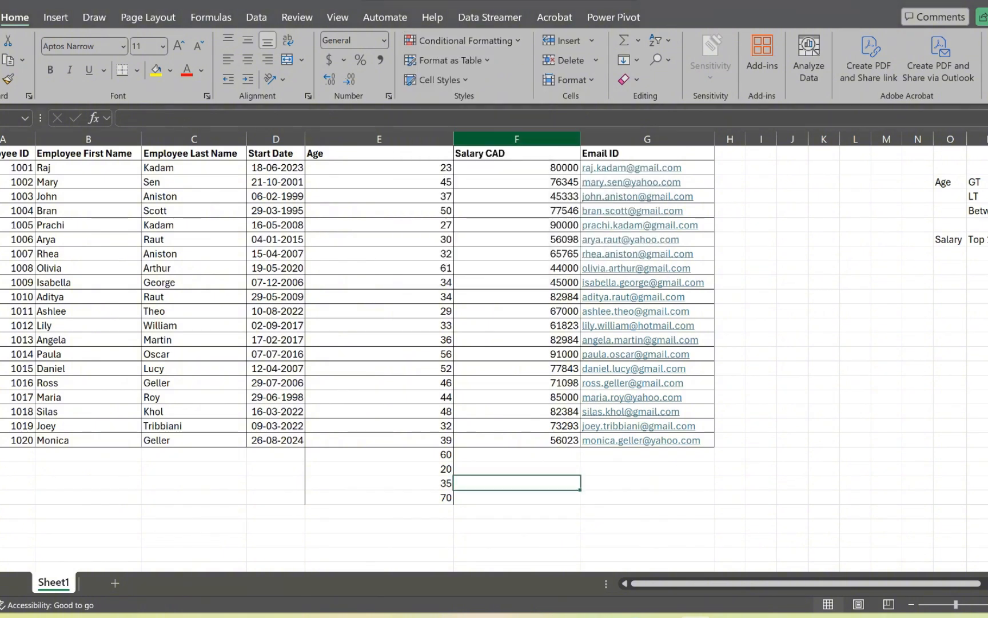
Apply only a green-to-white colour scale to the whole Salary CAD column, with the lowest salaries green and the highest white.
left_click(517, 139)
left_click(464, 41)
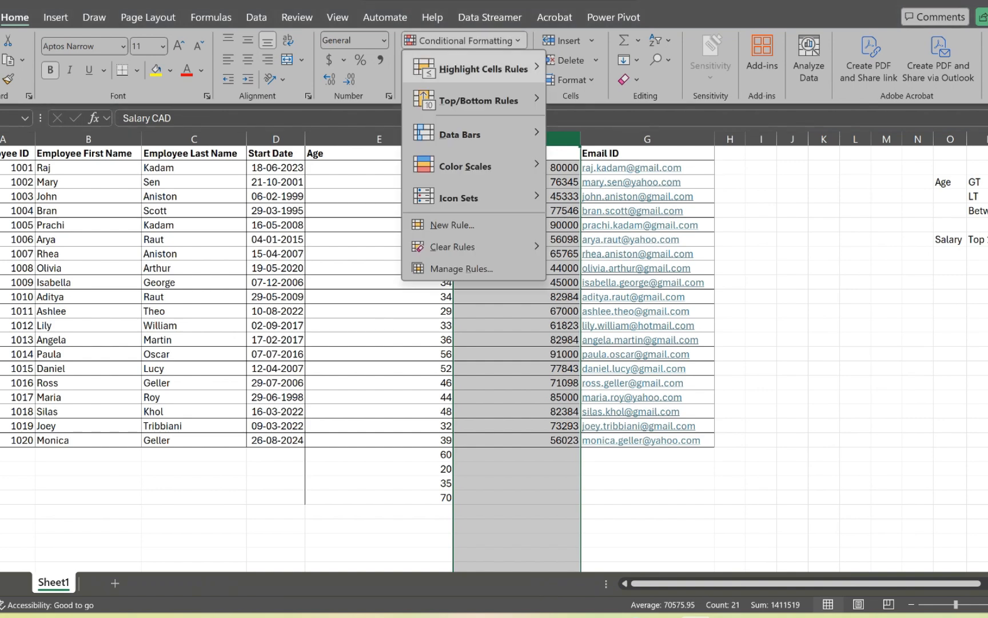
mouse_move(469, 166)
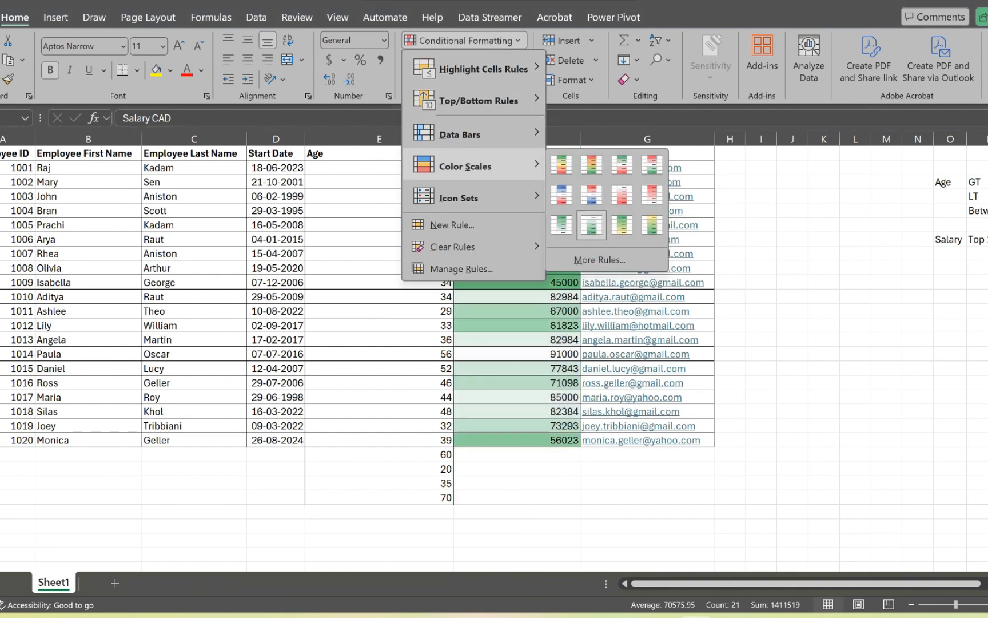
left_click(591, 224)
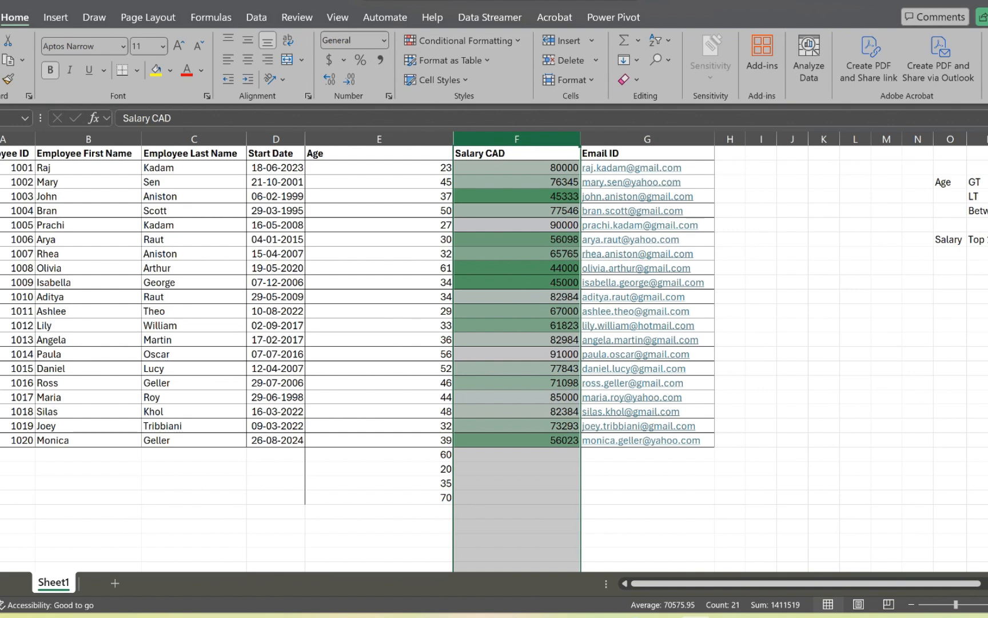
left_click(693, 211)
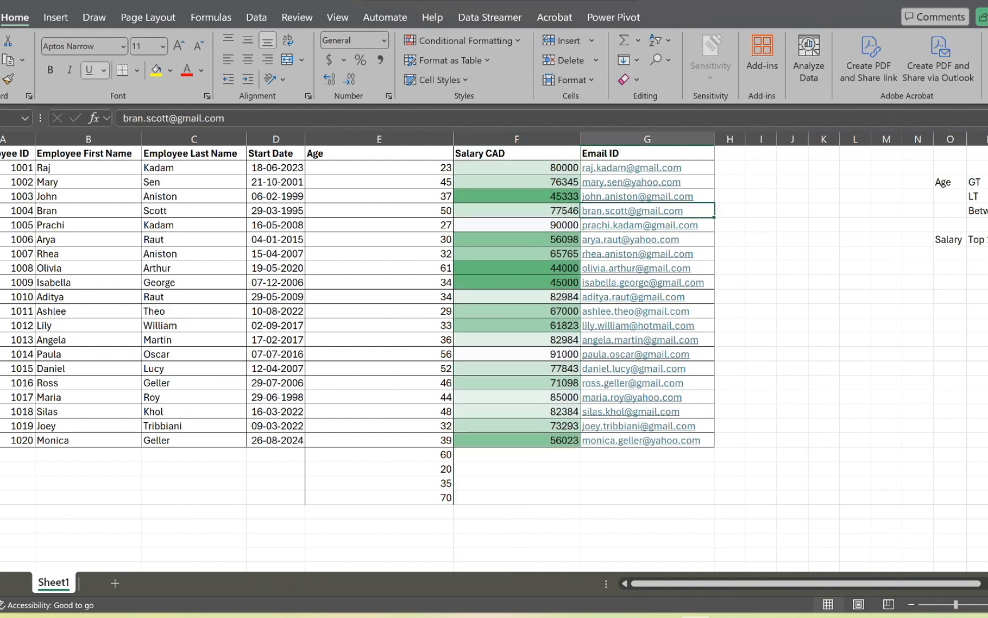
left_click(529, 354)
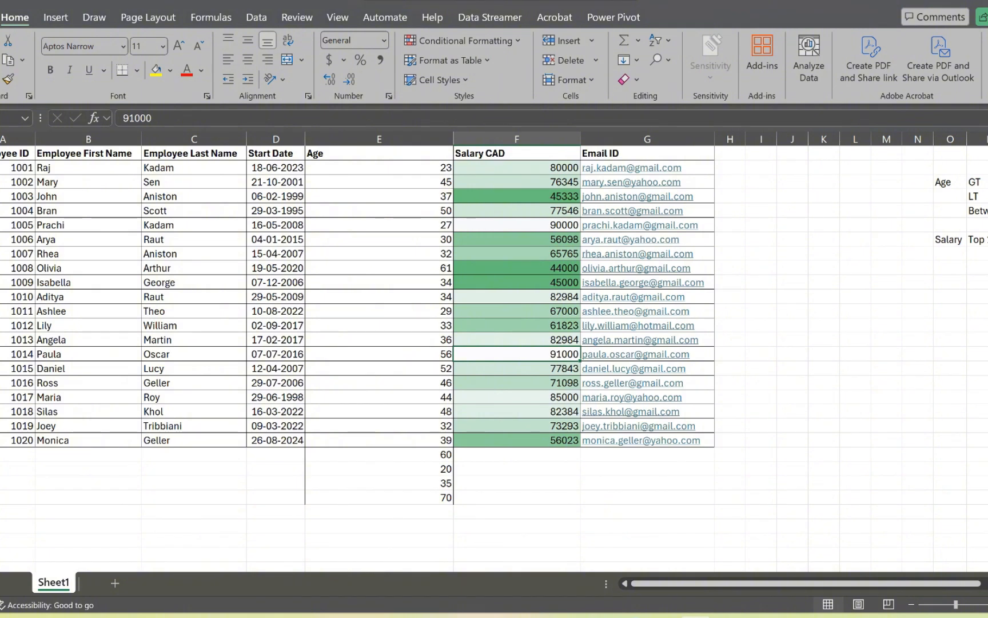
Apply the 3 Traffic Lights (Unrimmed) icon set to the 44000 cell in the Salary CAD column.
left_click(517, 268)
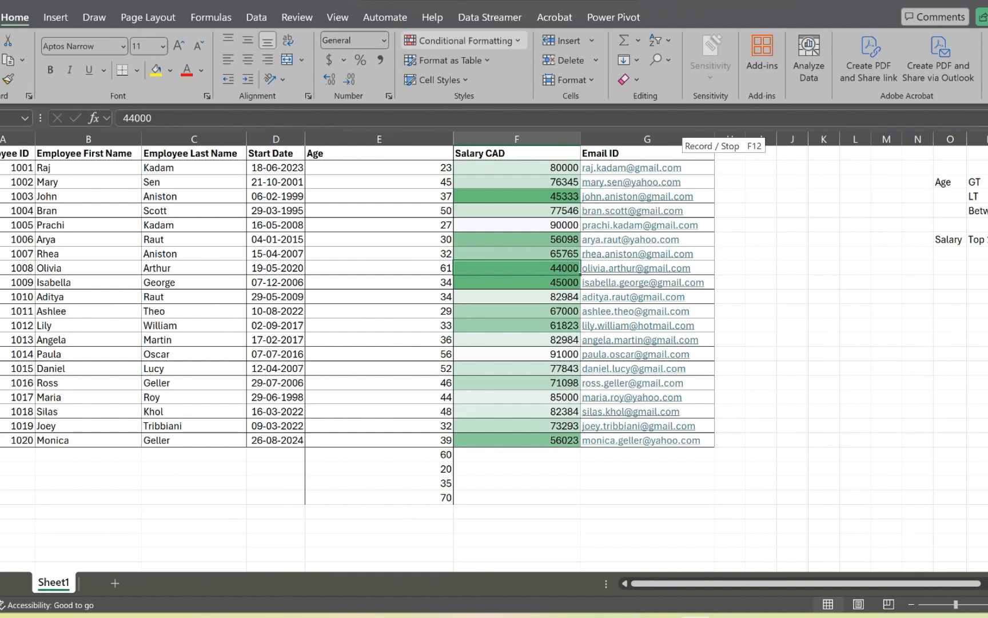
left_click(463, 41)
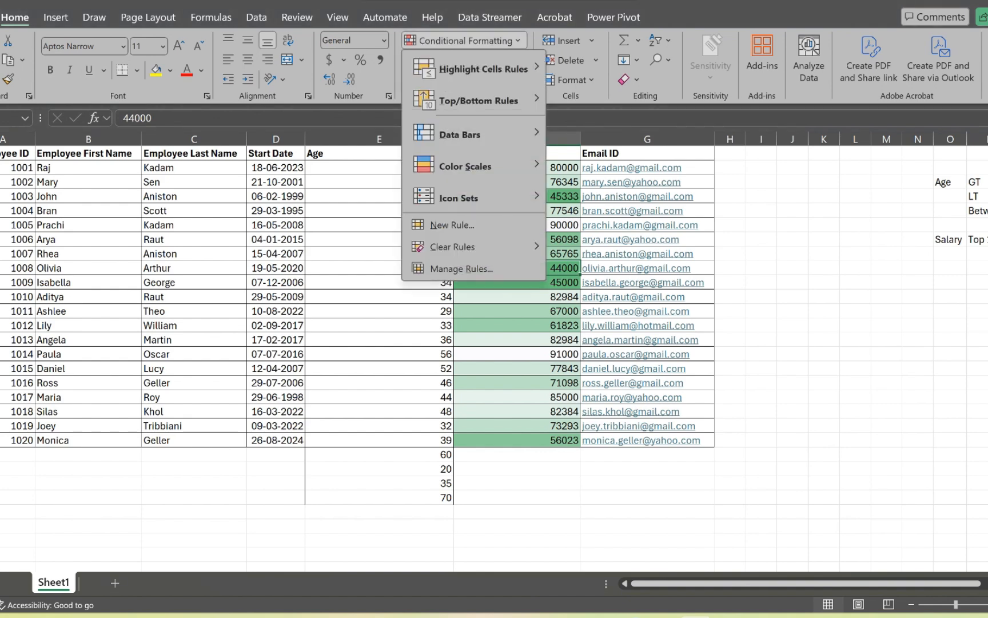
mouse_move(474, 197)
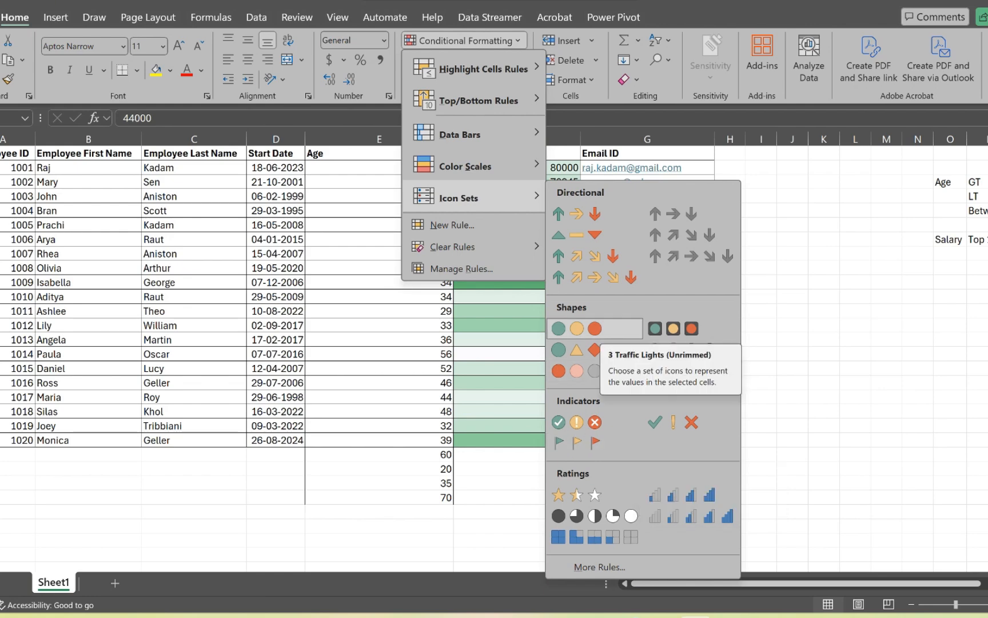
left_click(599, 330)
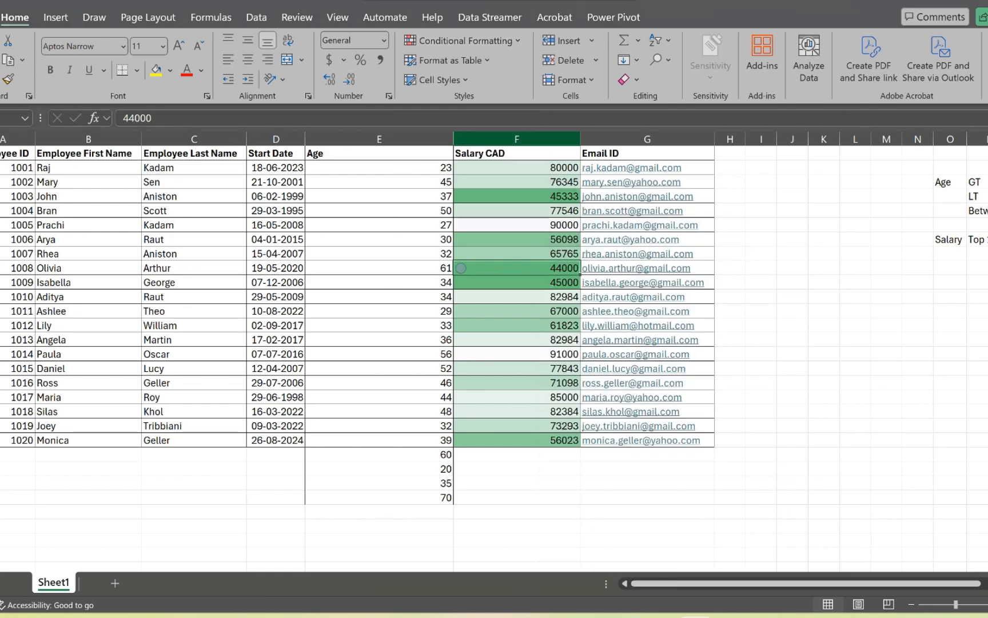
Apply the 3 Traffic Lights (Unrimmed) icon set to the whole Salary CAD column.
left_click(516, 139)
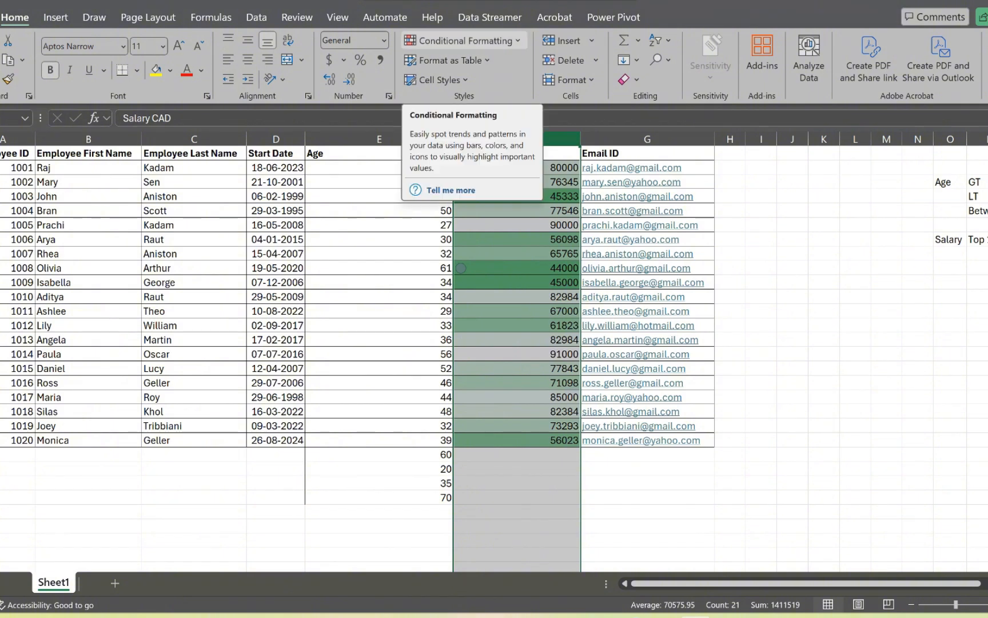
left_click(463, 40)
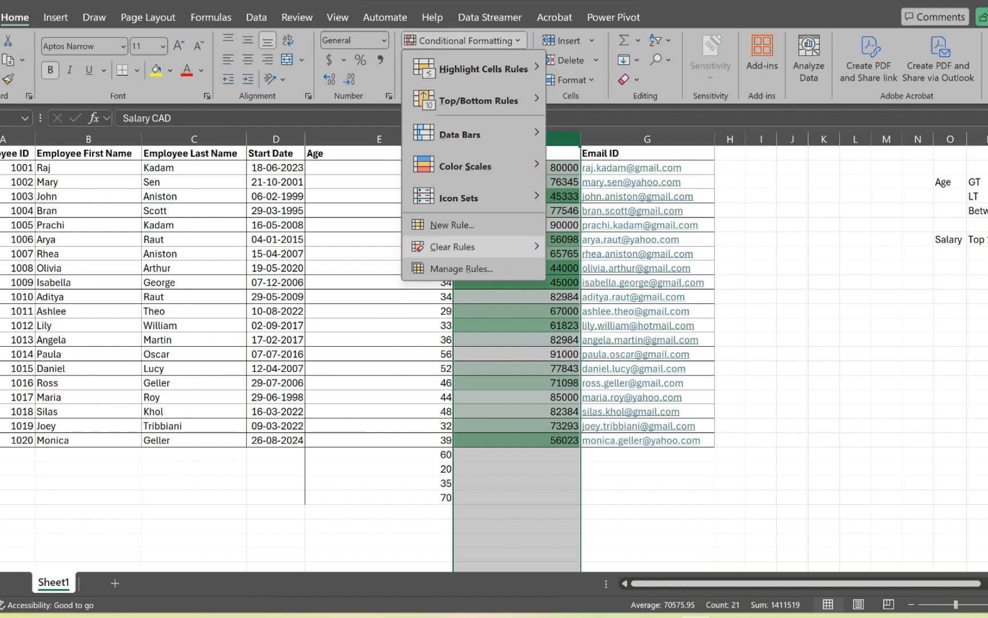
mouse_move(452, 246)
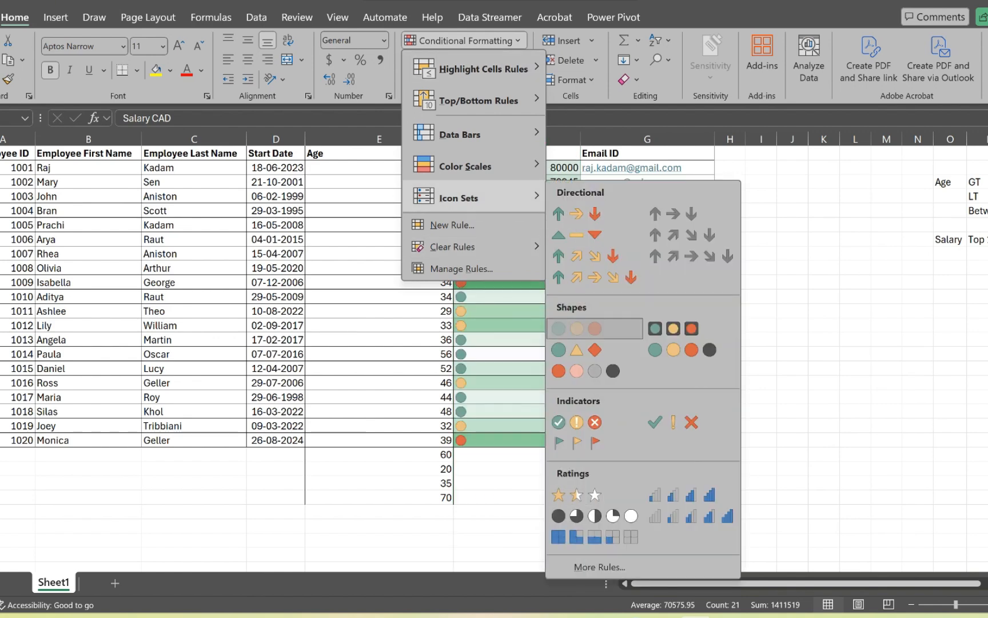
left_click(595, 329)
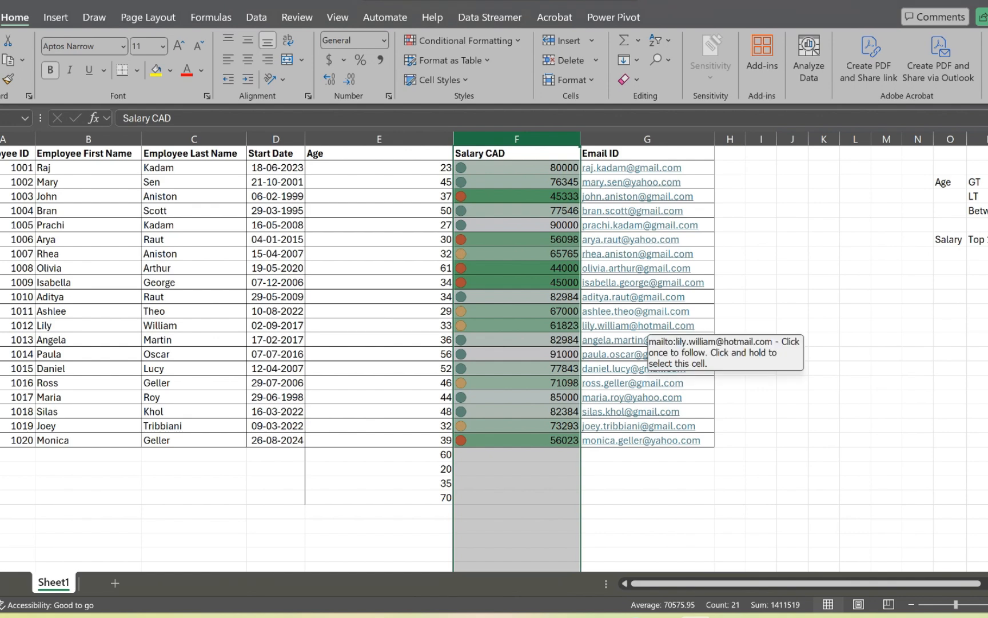
left_click(517, 196)
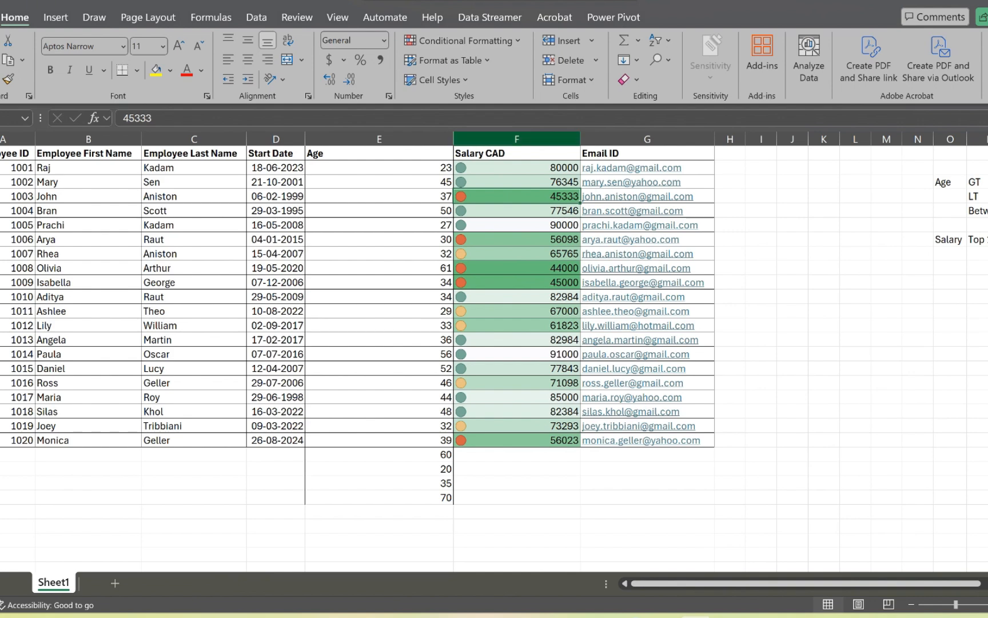
Open the icon set rule that applies to the whole Salary CAD column for editing in the Rules Manager.
left_click(517, 139)
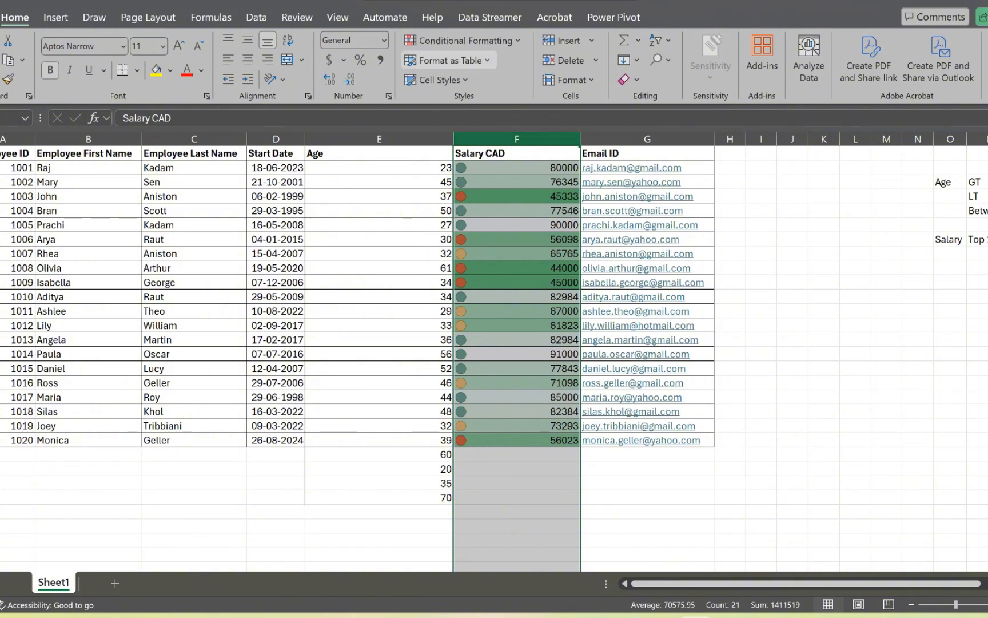
left_click(462, 40)
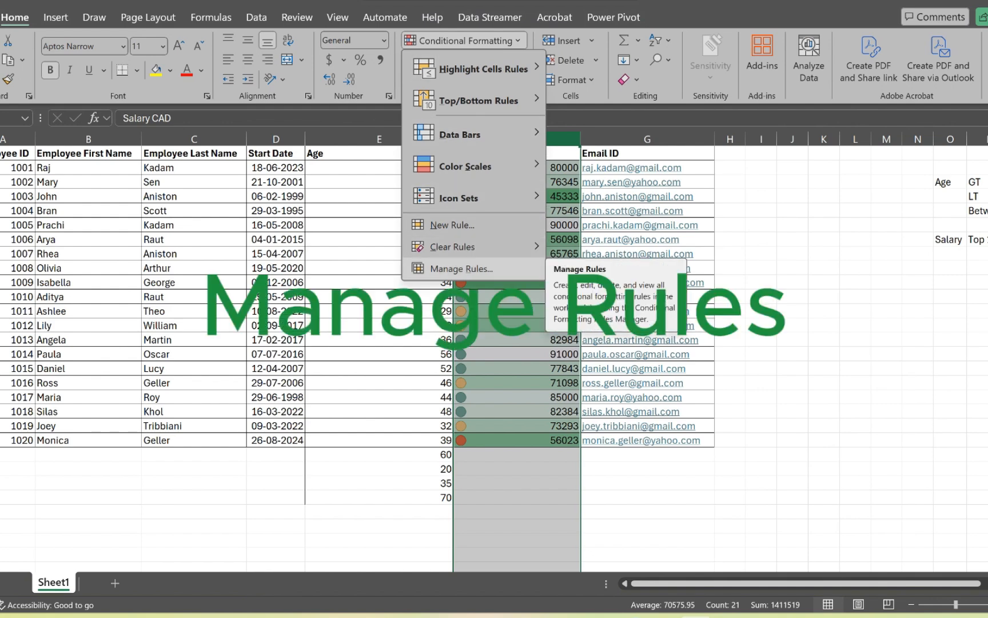
left_click(461, 268)
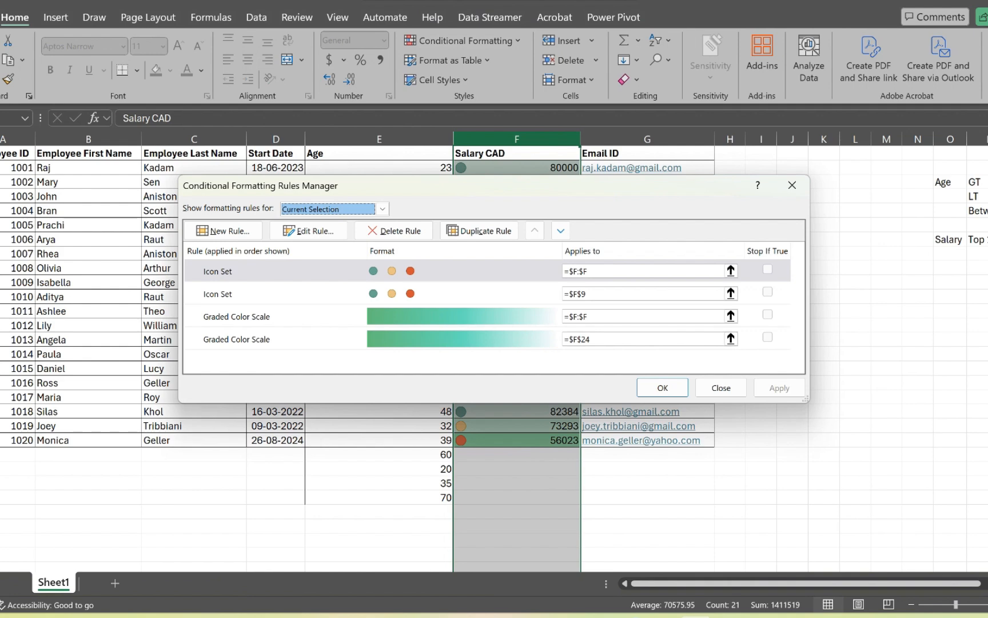
left_click(286, 272)
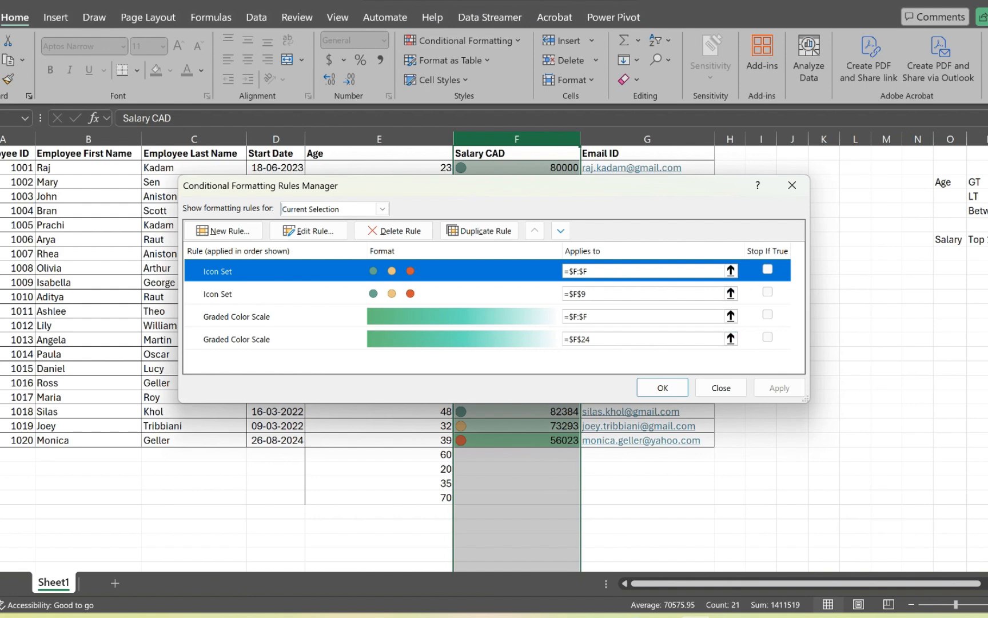
left_click(308, 231)
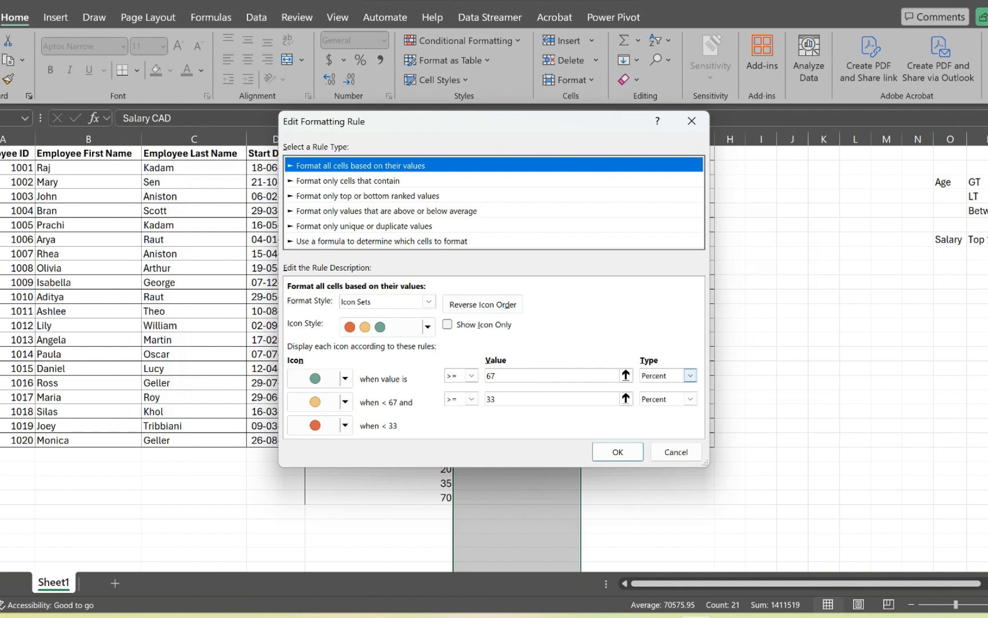
Make the green icon's threshold a Number and set it to >= 80000.
left_click(691, 375)
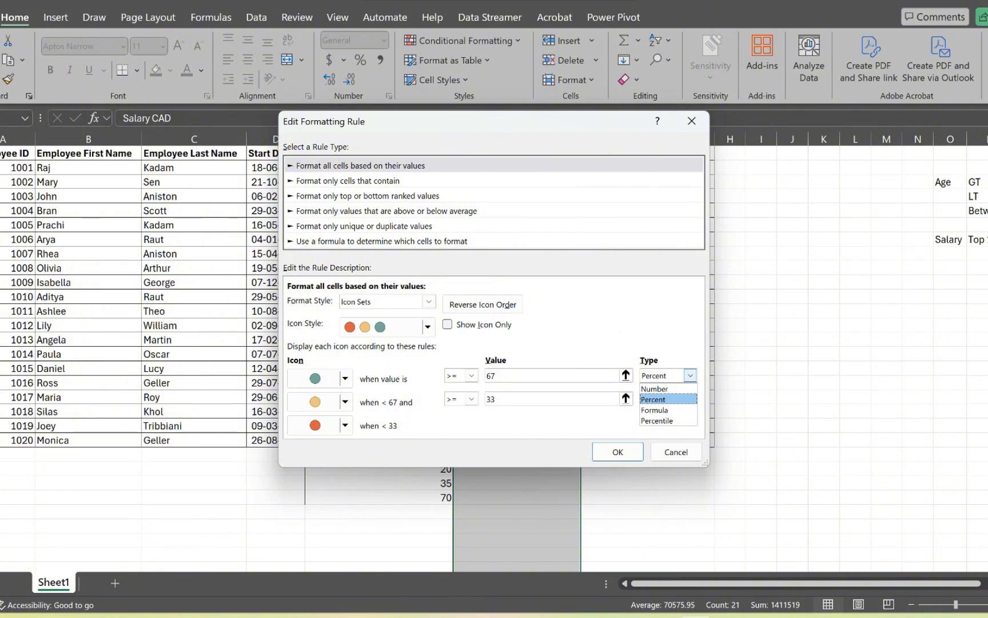
key("Up")
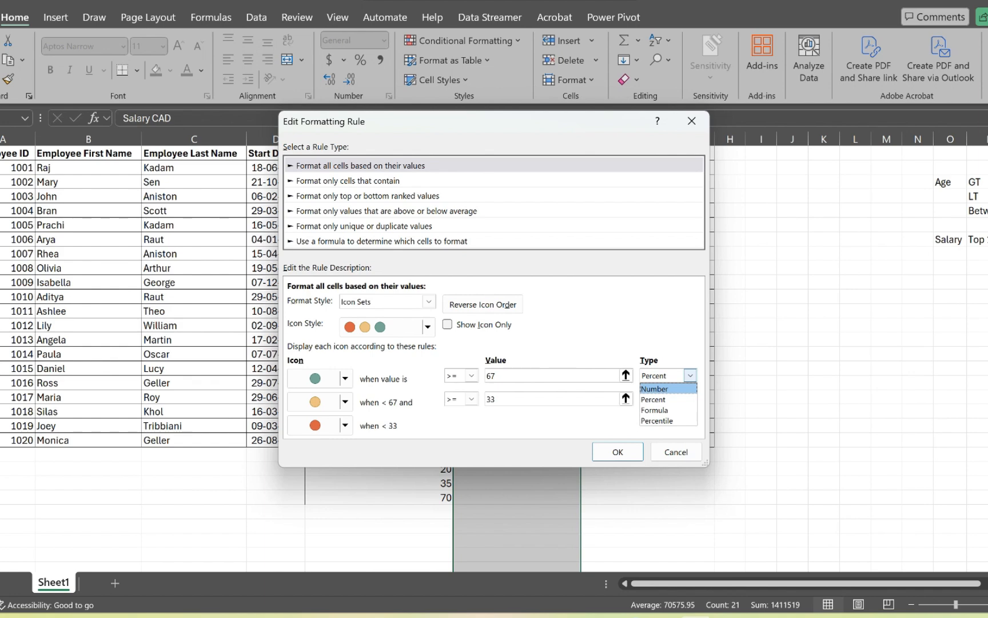
key("Down")
key("Down")
key("Down")
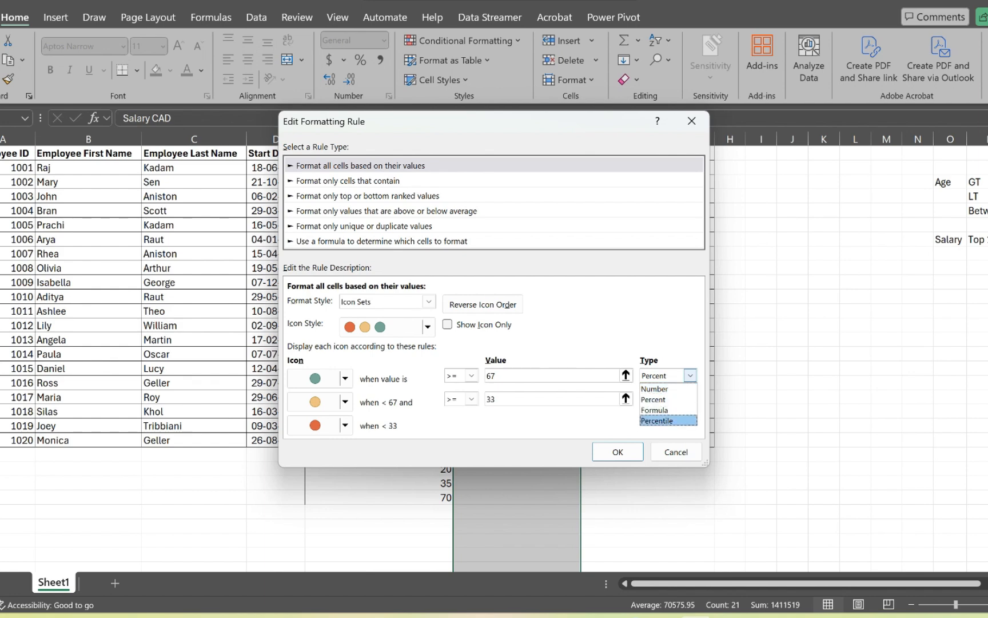
key("Up")
key("Up")
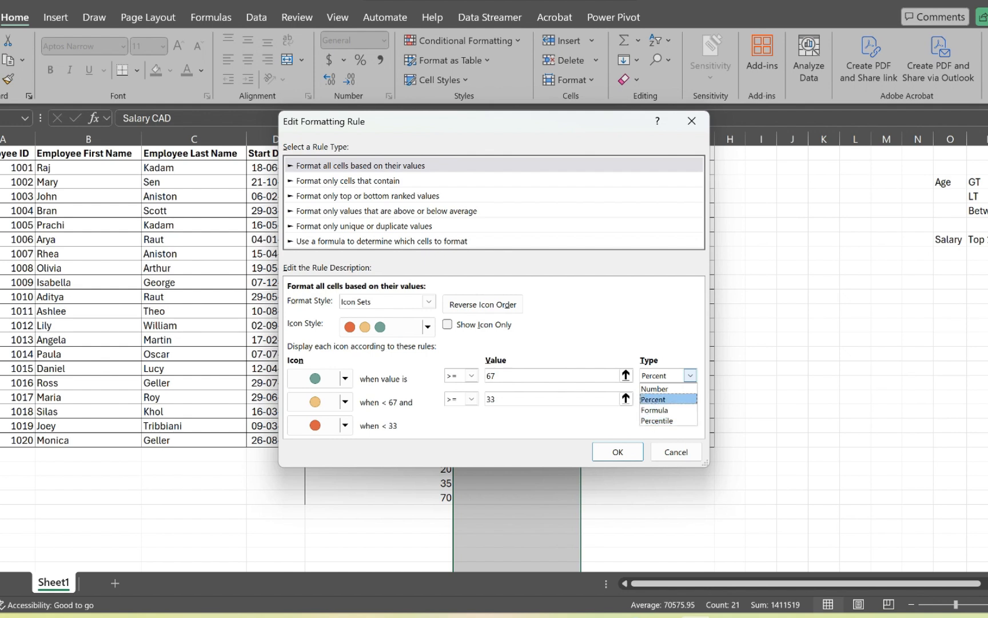
key("Down")
key("Down")
key("Up")
key("Up")
key("Up")
key("Down")
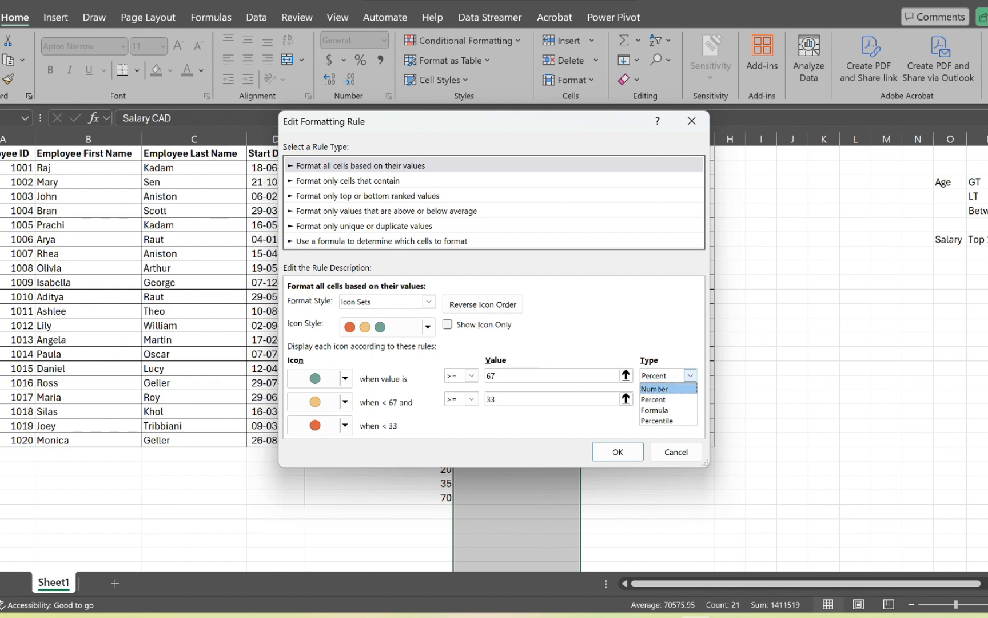
key("Return")
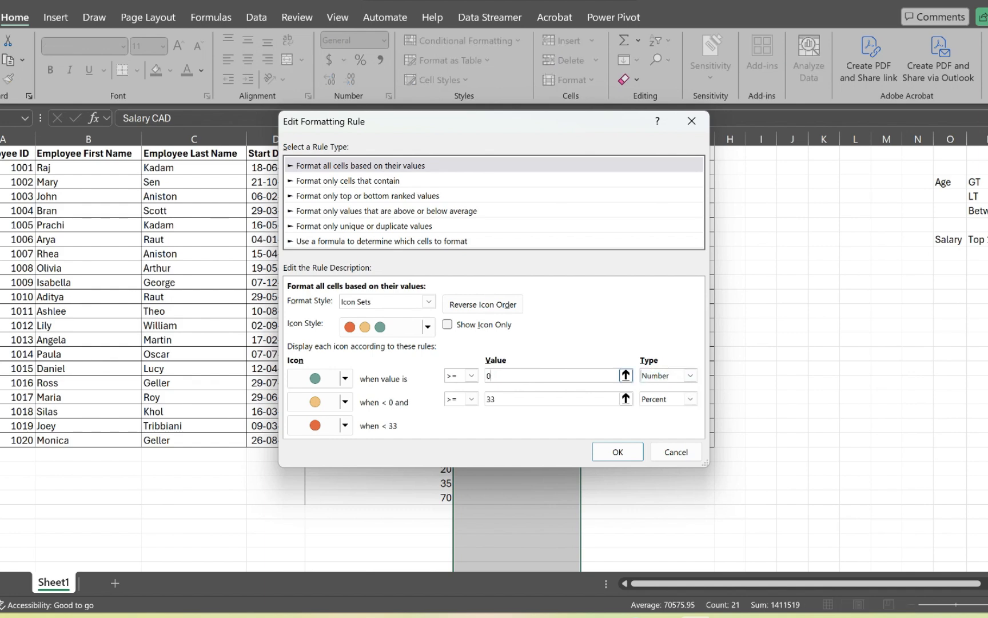
key("BackSpace")
type("80000")
Make the yellow icon's threshold a Number, set it to >= 60000 and accept the edited rule.
left_click(498, 399)
key("BackSpace")
key("BackSpace")
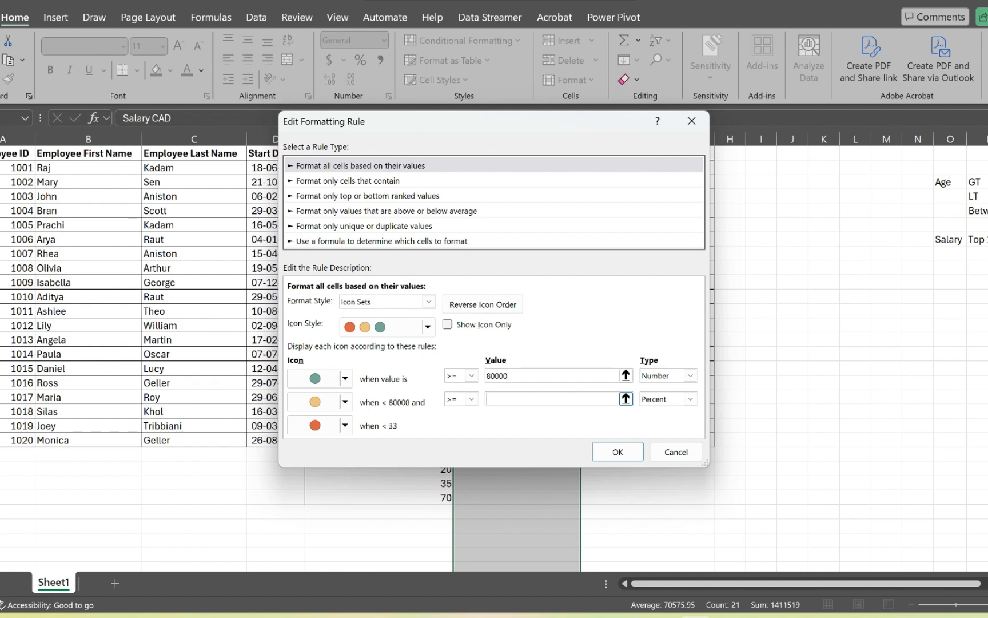
type("60000")
left_click(690, 398)
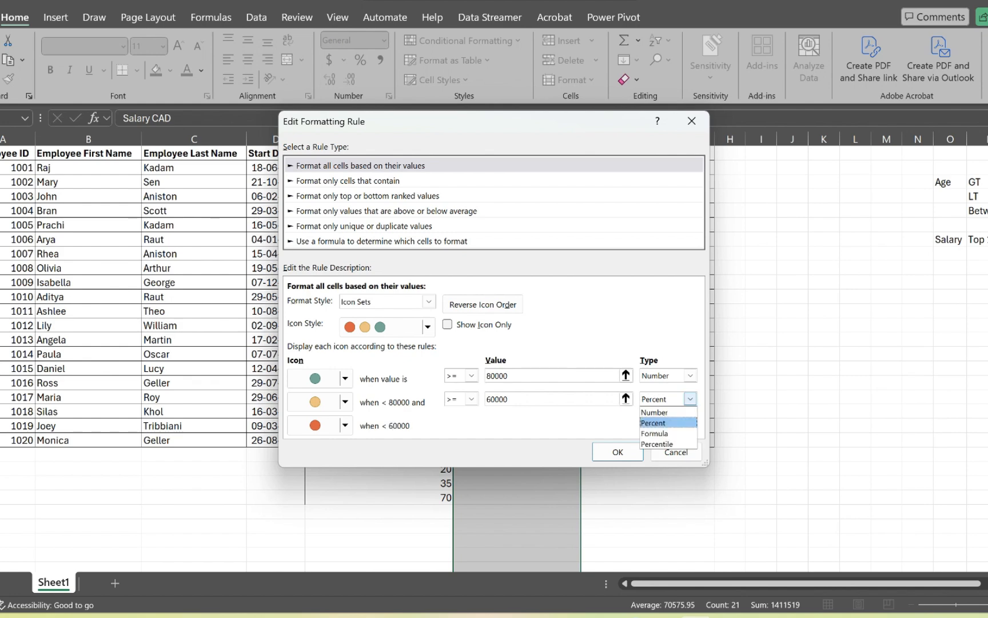
left_click(655, 412)
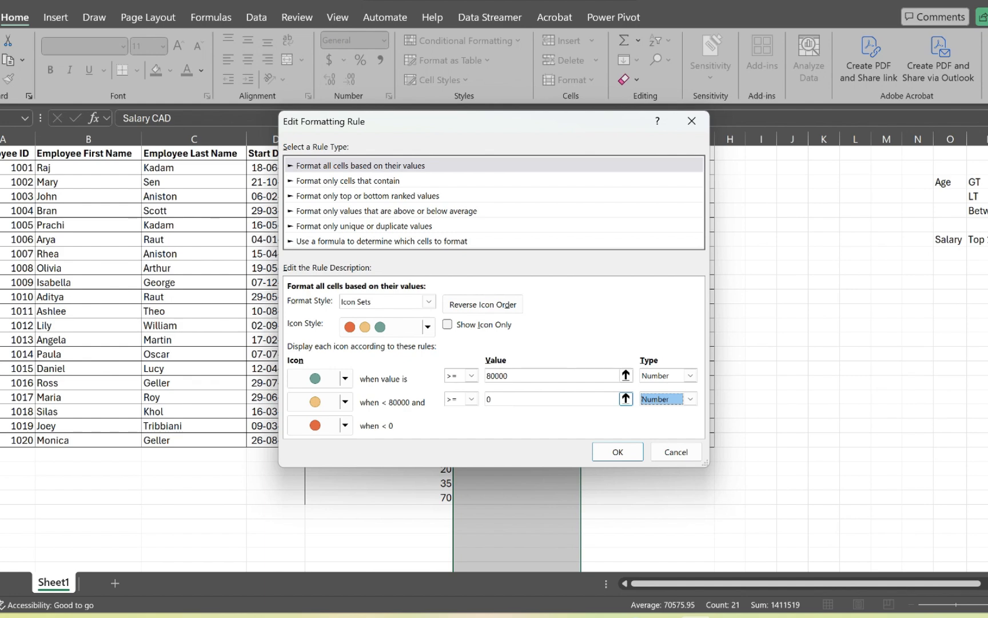
left_click(494, 399)
key("BackSpace")
type("60000")
key("Return")
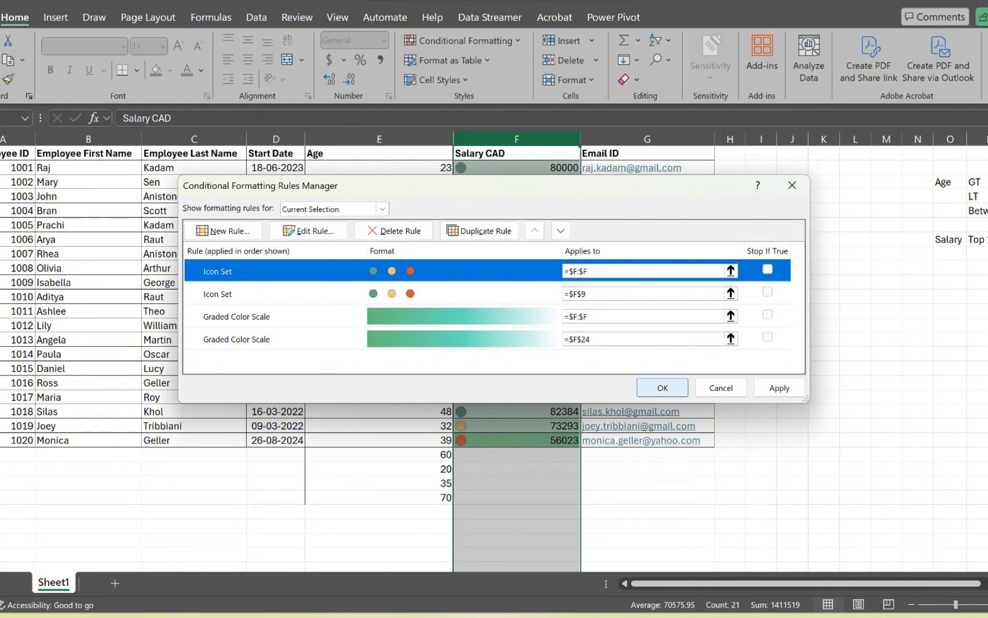
Recheck the icon set rule's thresholds and apply the edited rule to the Salary CAD column.
left_click(308, 231)
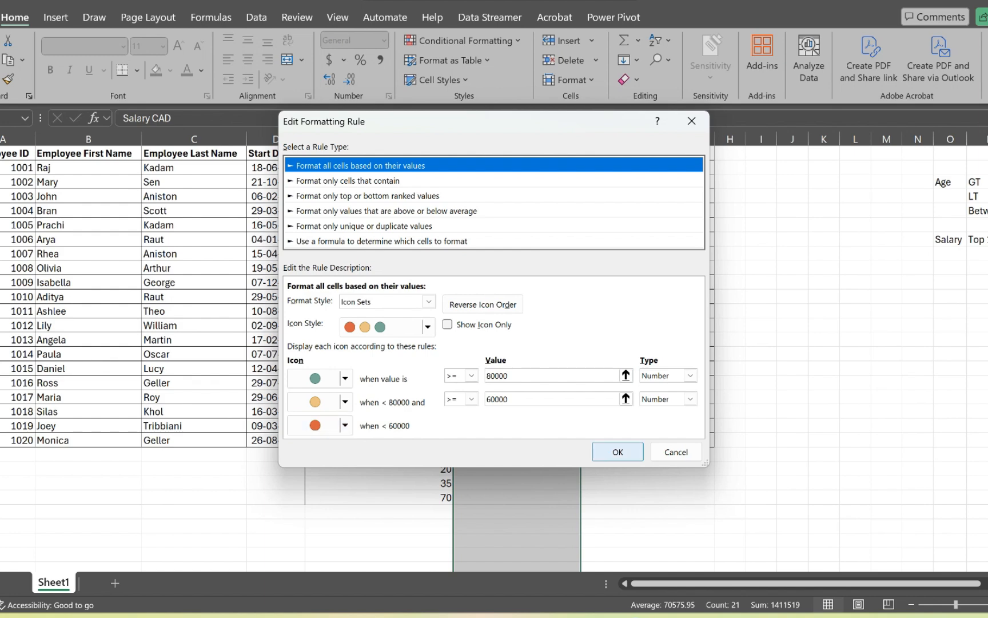
left_click(618, 451)
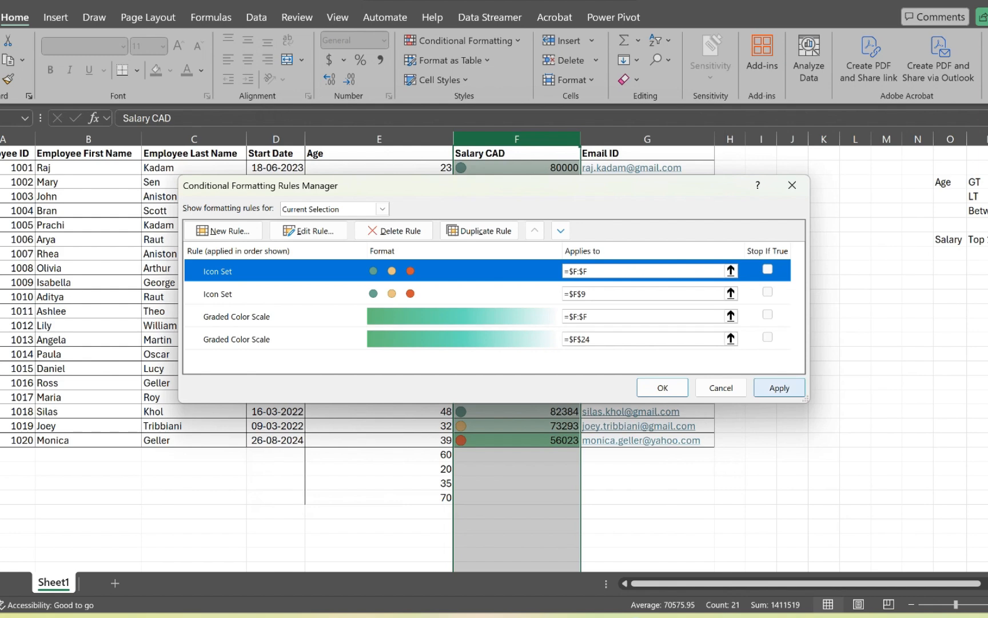
left_click(779, 388)
left_click(663, 387)
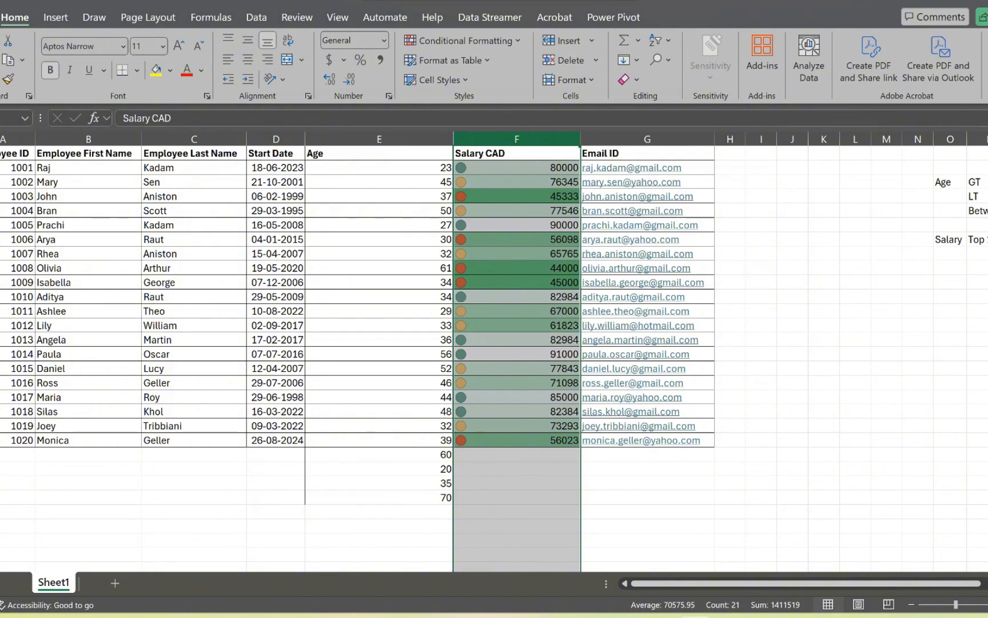
Compare the icons on the 80000, 82984, 67000 and 56023 salaries with the new thresholds.
left_click(517, 168)
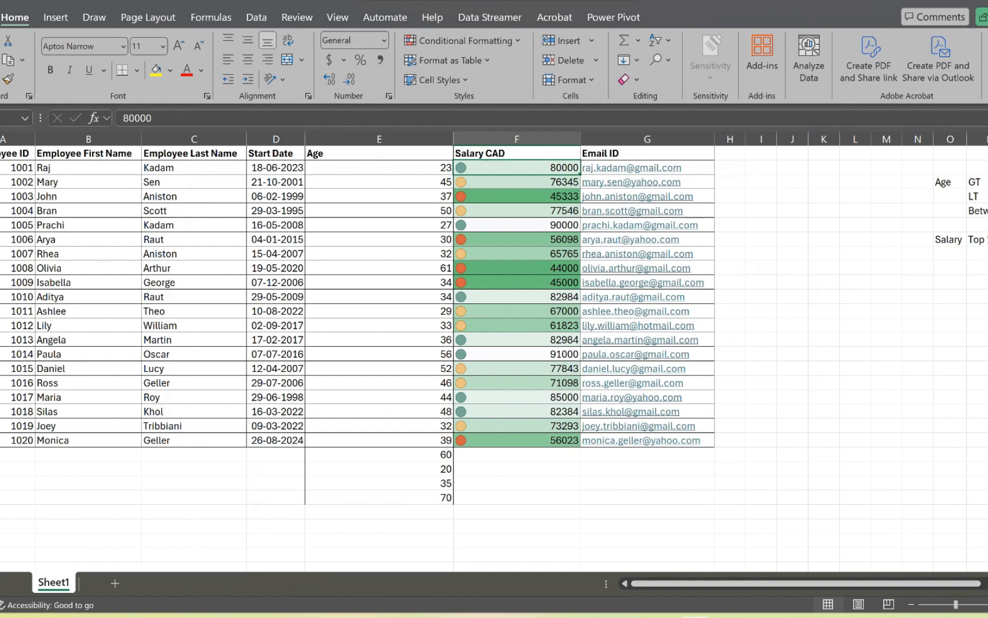
left_click(517, 312)
left_click(517, 296)
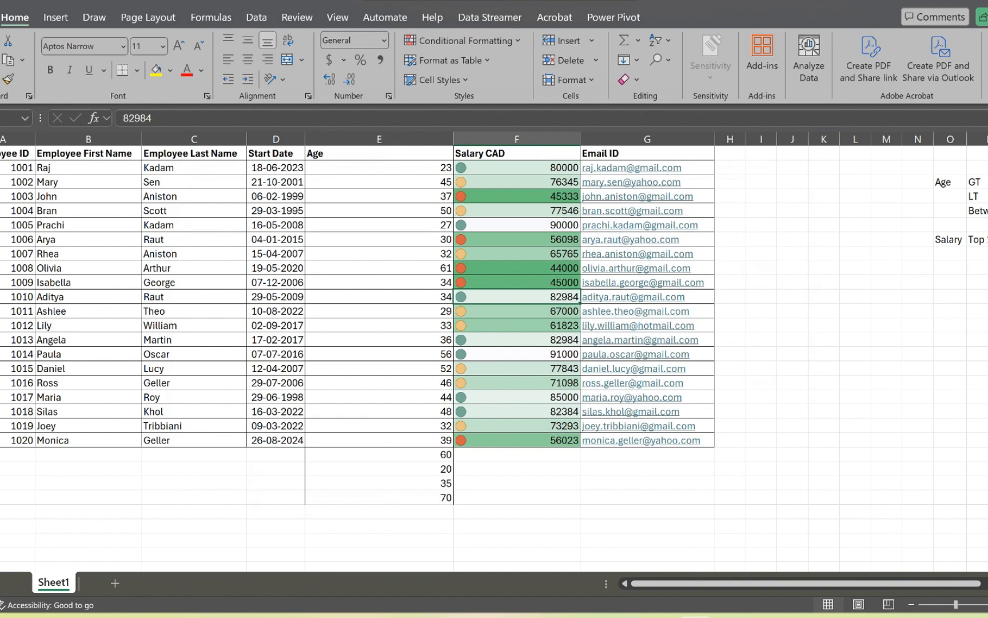
left_click(517, 311)
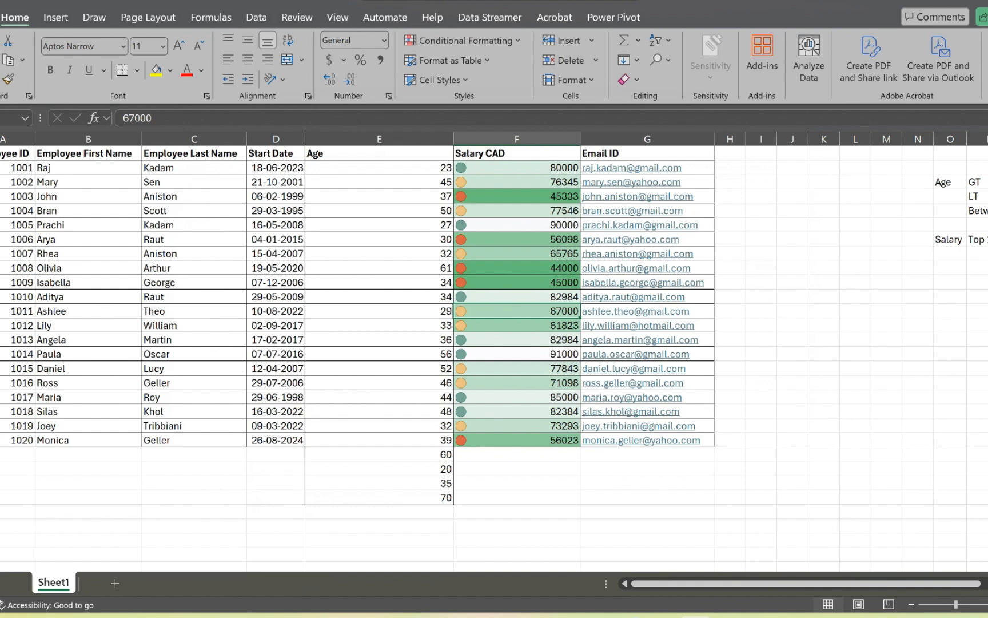
left_click(517, 439)
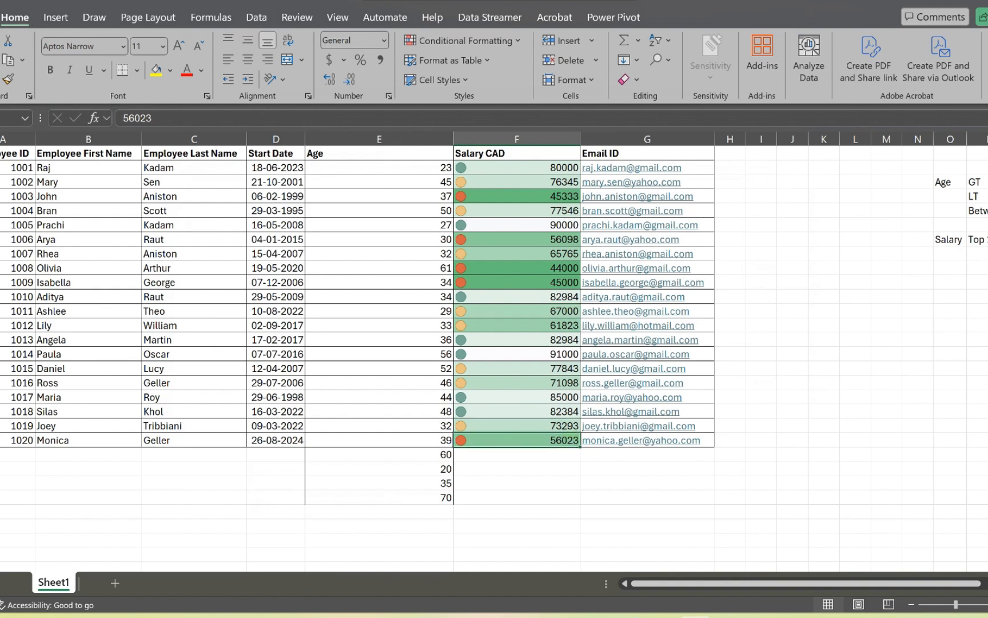
left_click(463, 40)
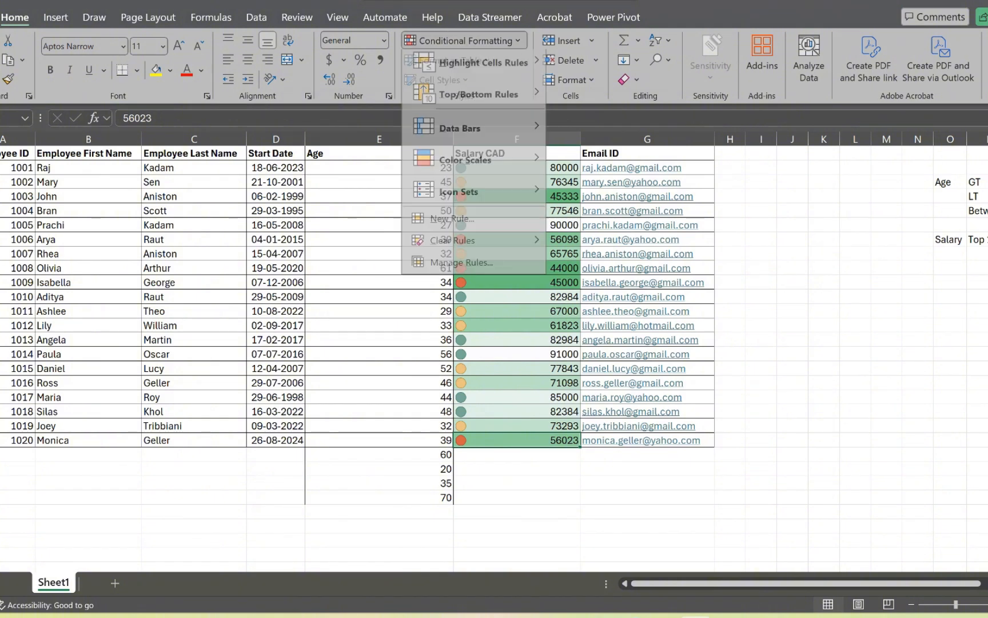
mouse_move(458, 197)
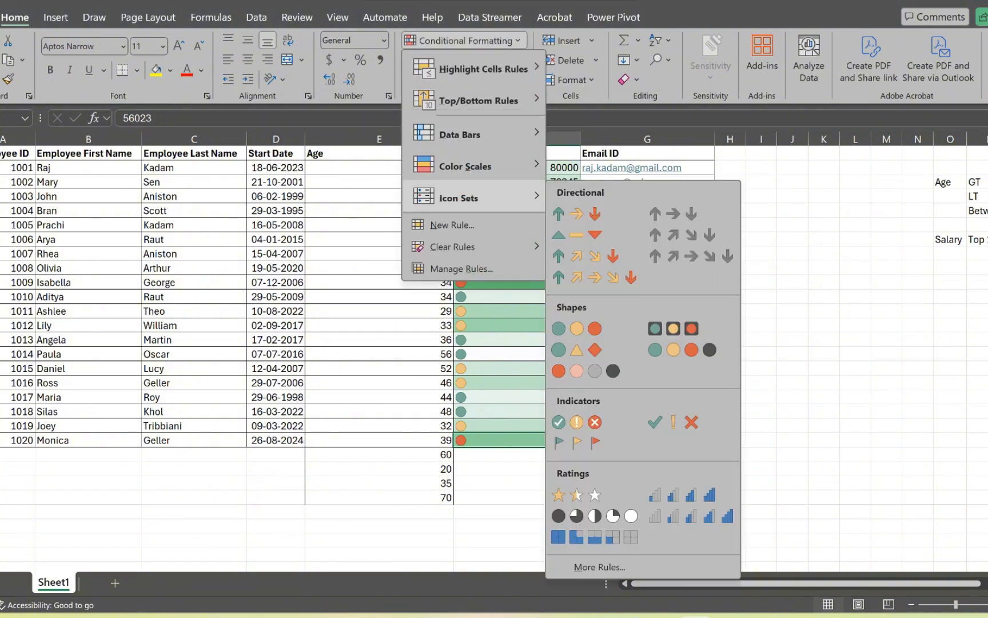
left_click(463, 40)
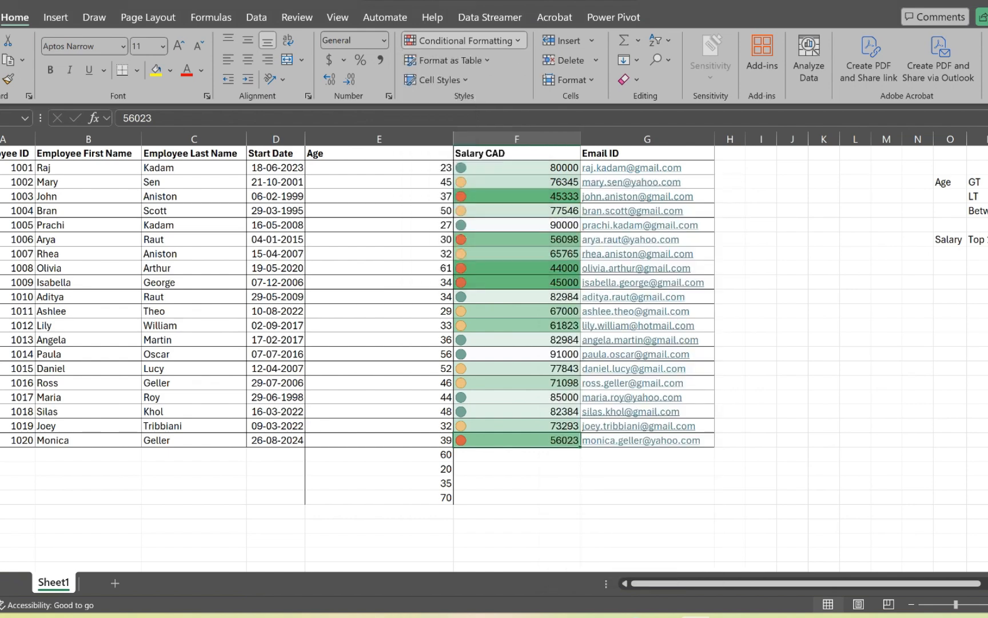
left_click(463, 40)
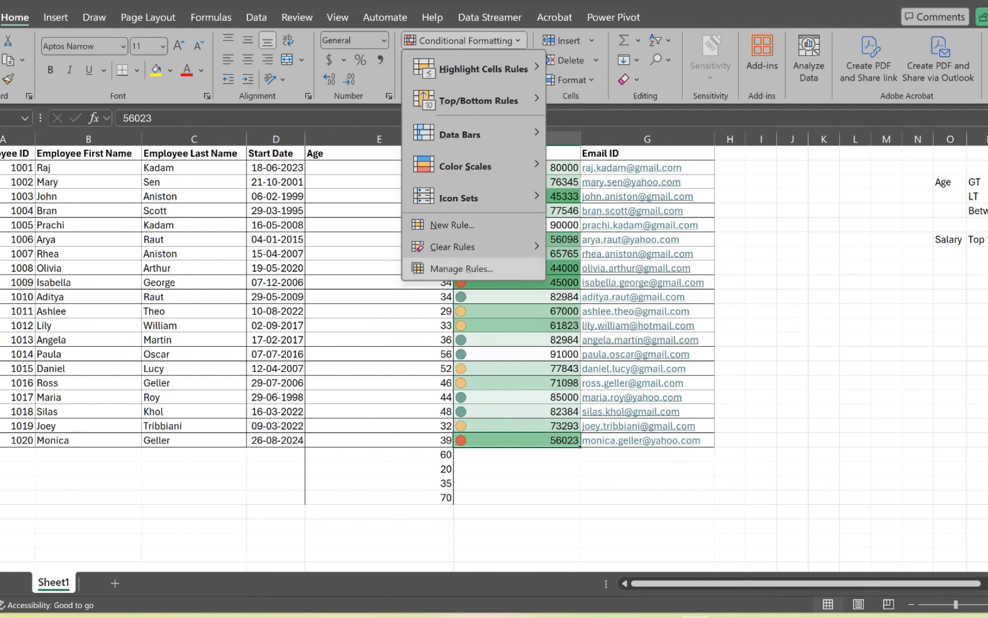
left_click(461, 268)
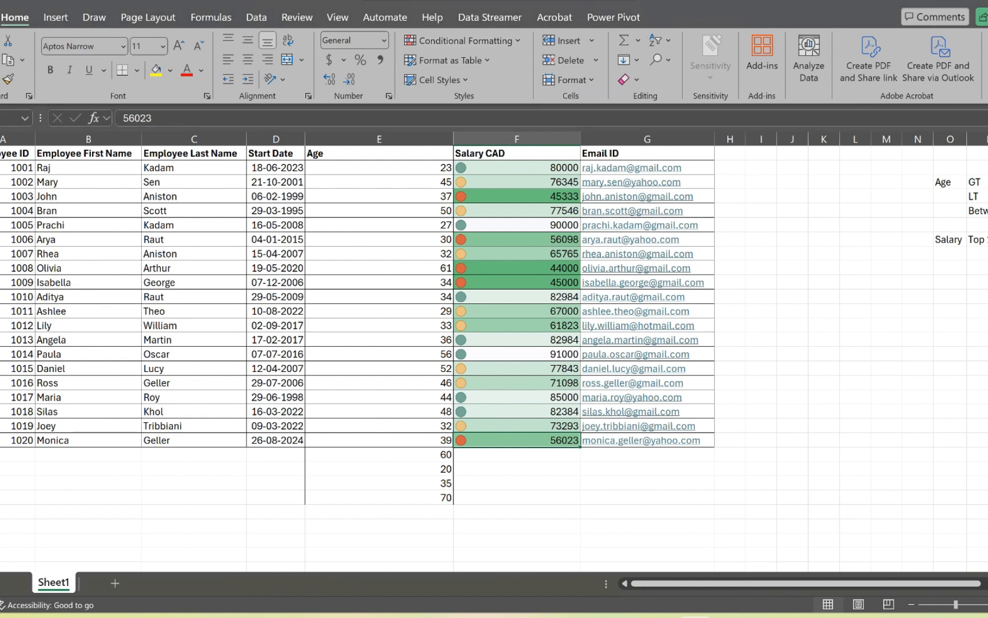
left_click(792, 185)
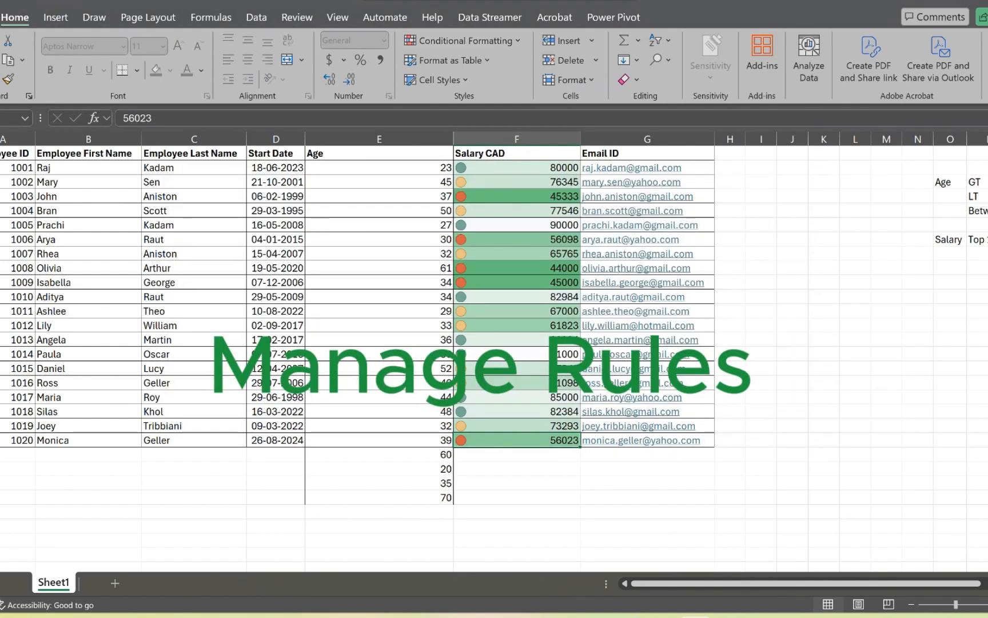
Review the conditional formatting rules on the 56023 salary cell and the new rule options, closing the Rules Manager without changes.
left_click(465, 40)
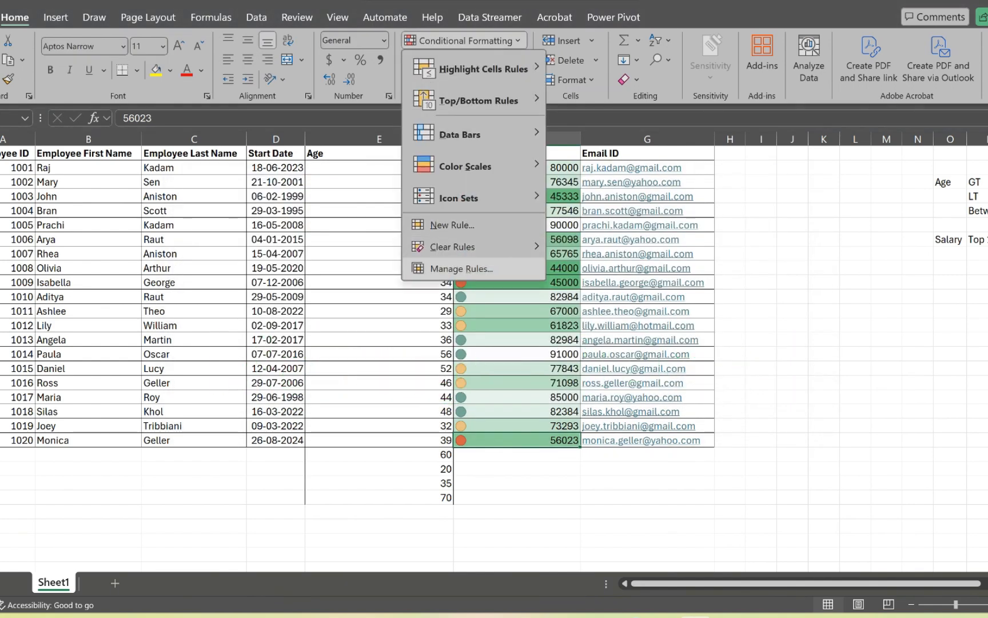
left_click(461, 268)
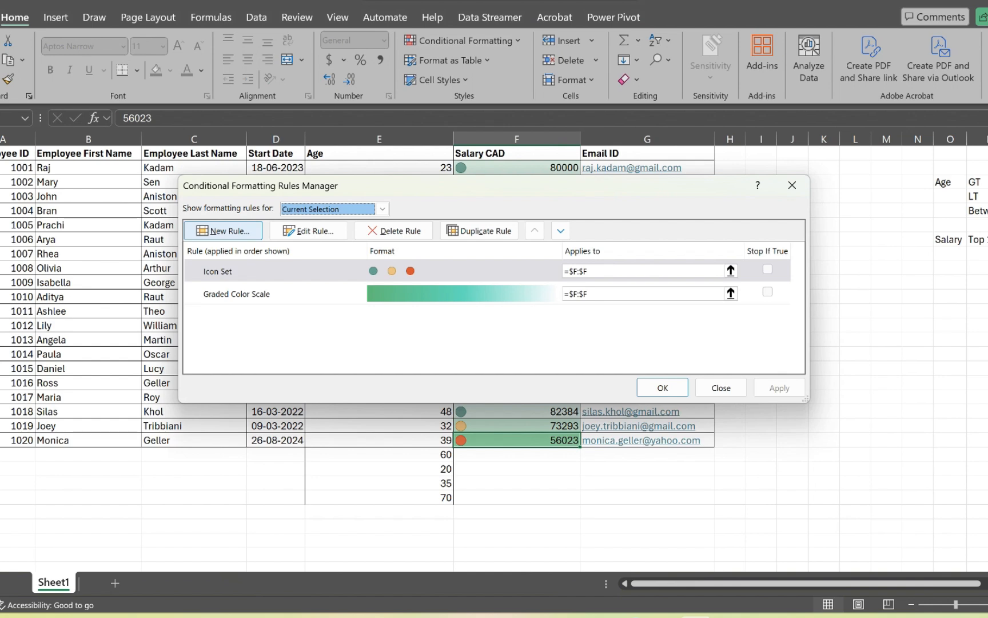
left_click(223, 231)
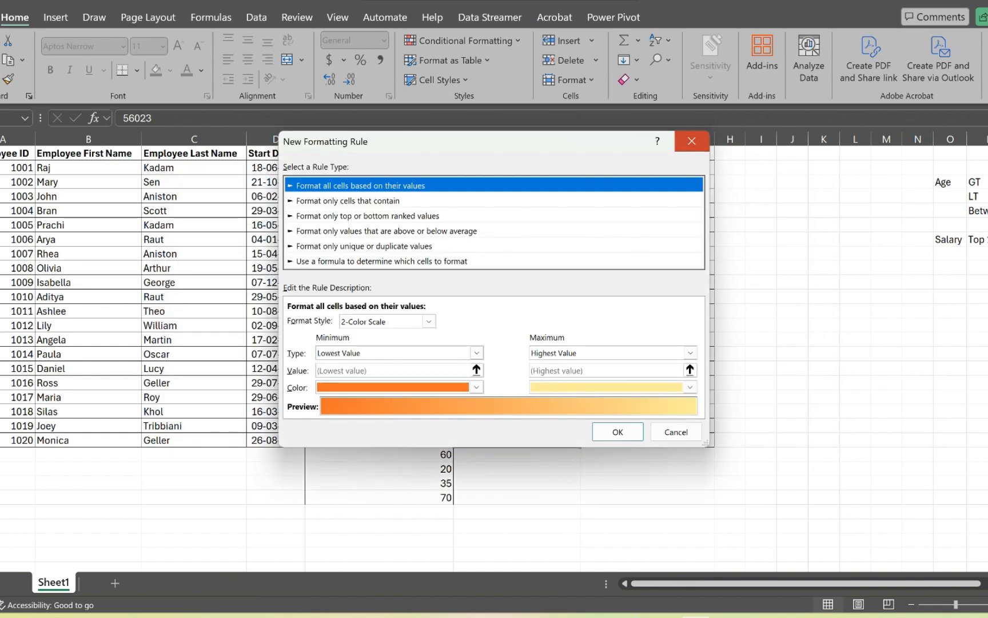
left_click(692, 141)
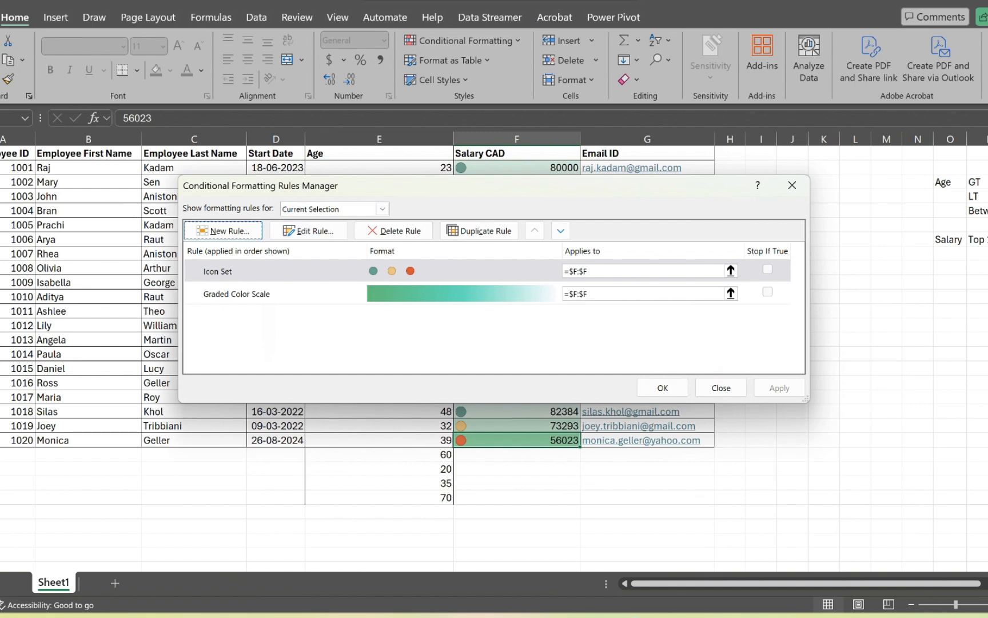
left_click(267, 294)
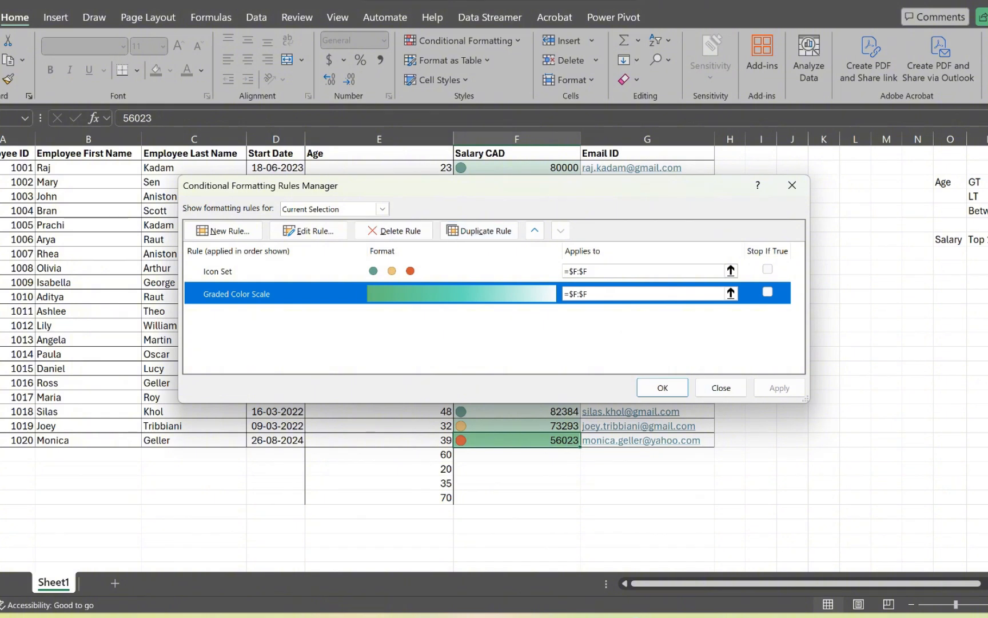
left_click(721, 387)
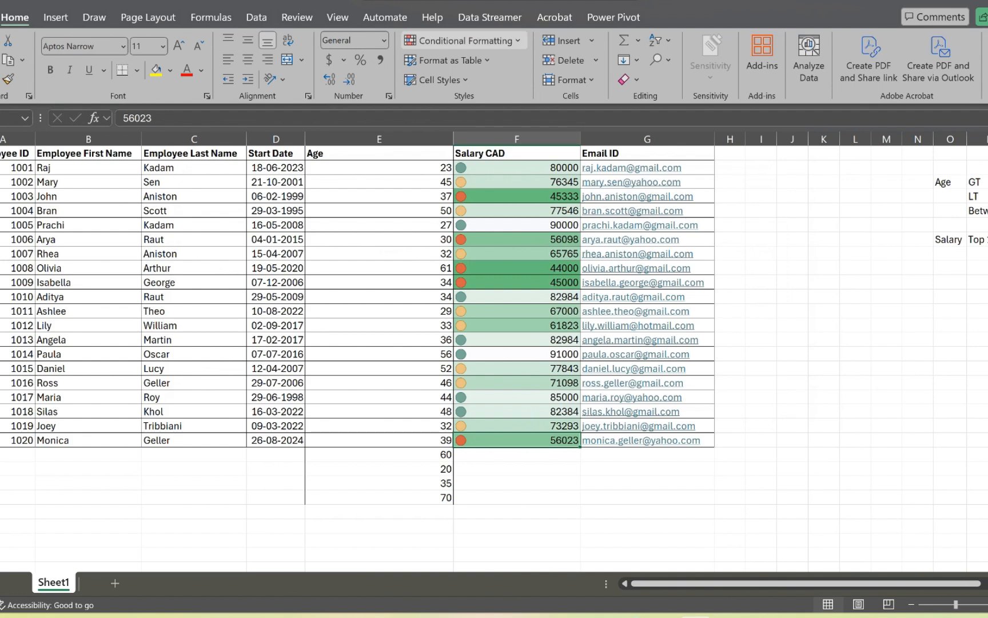